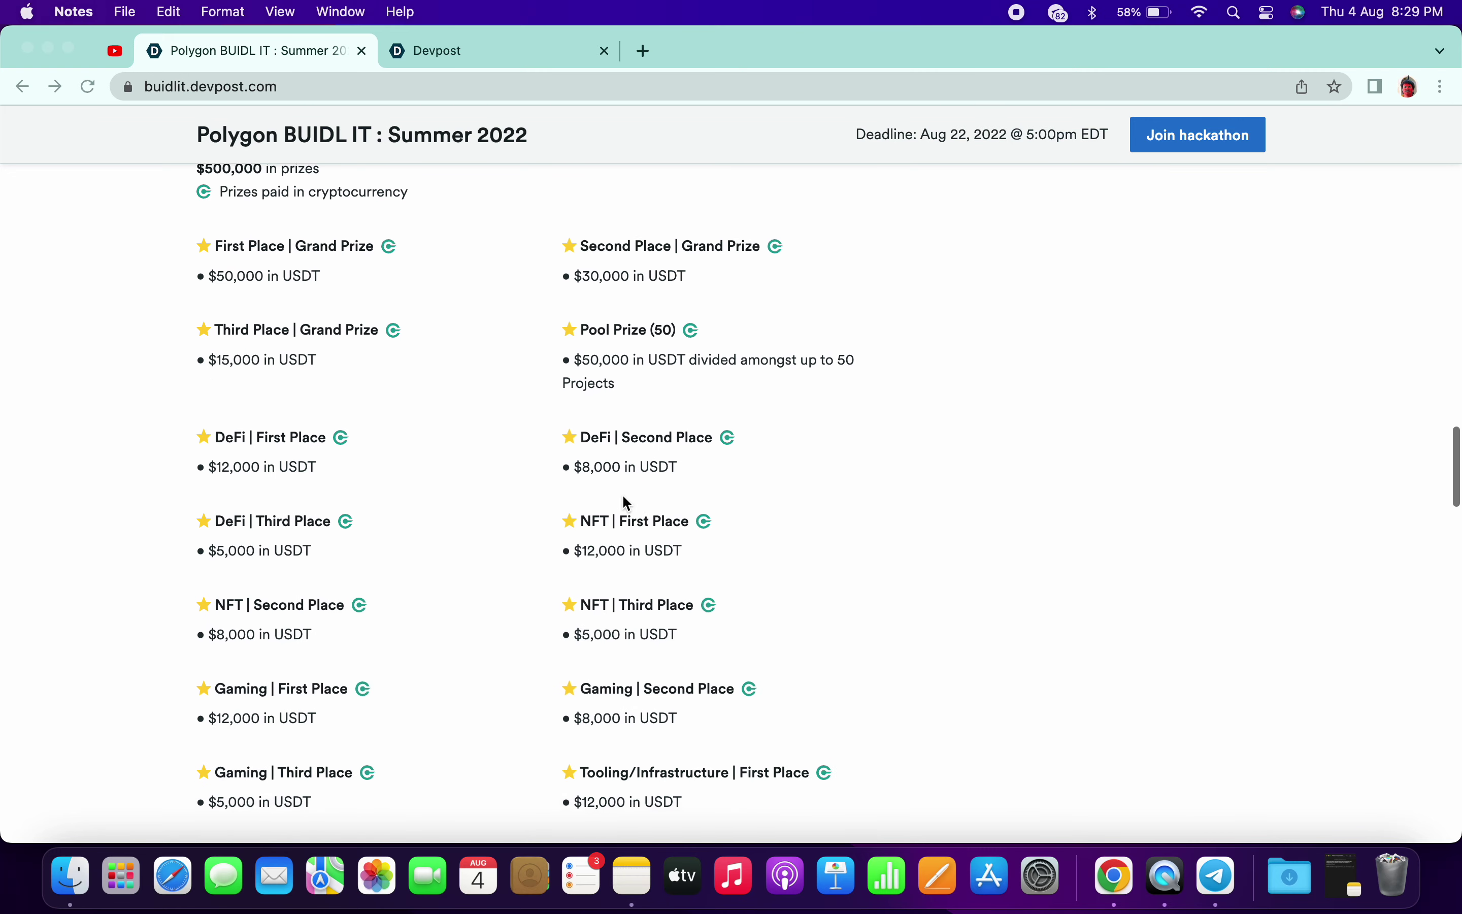
# Step: Review the hackathon's prize list, from the grand prizes through the sponsor and Designathon prizes
pyautogui.scroll(1, 626, 501)
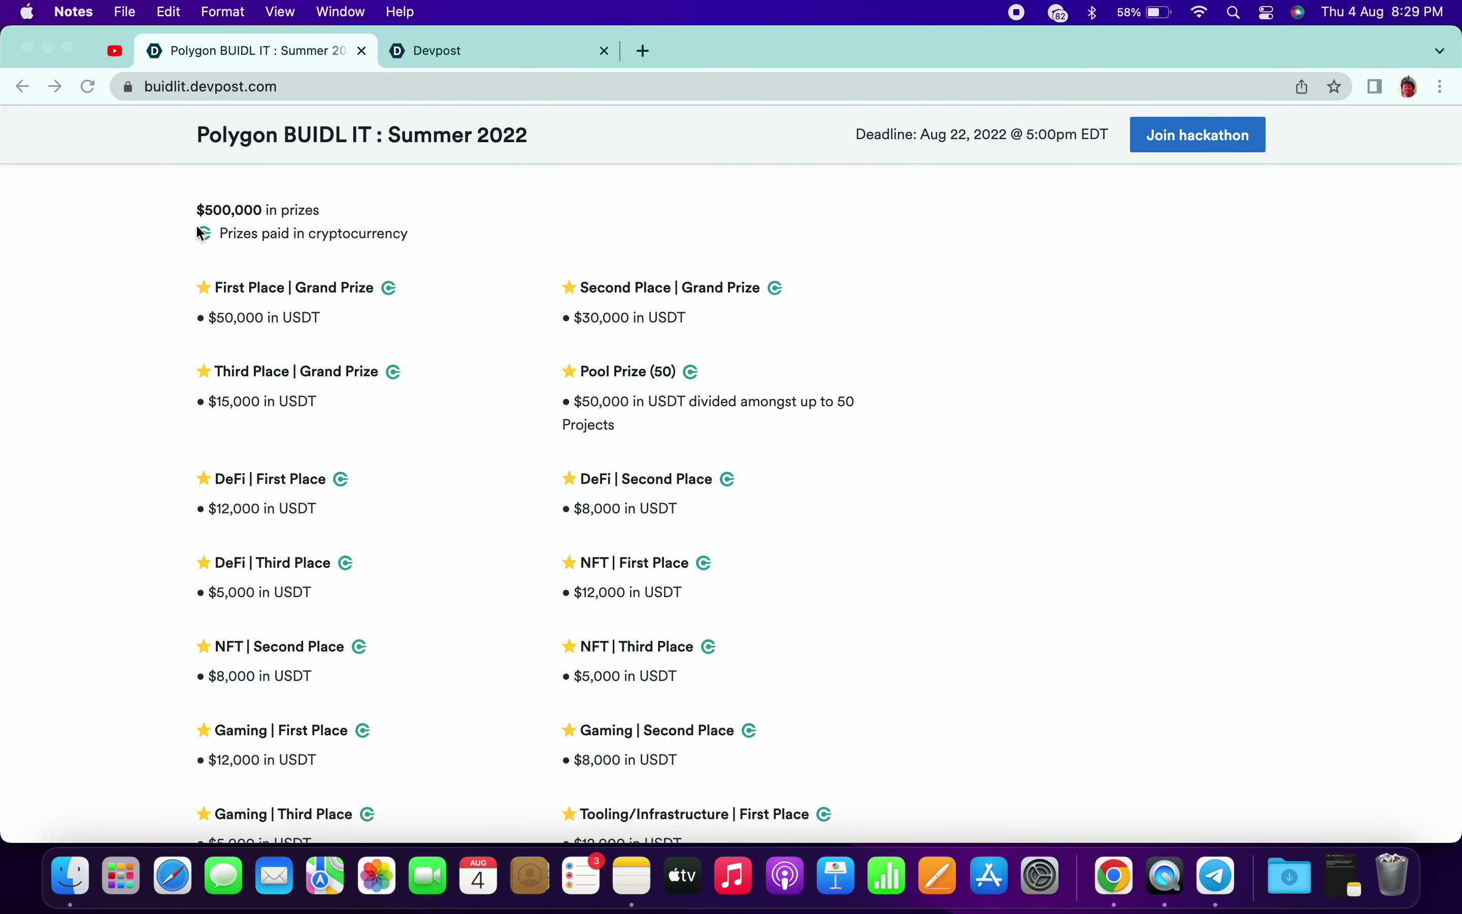
pyautogui.click(191, 207)
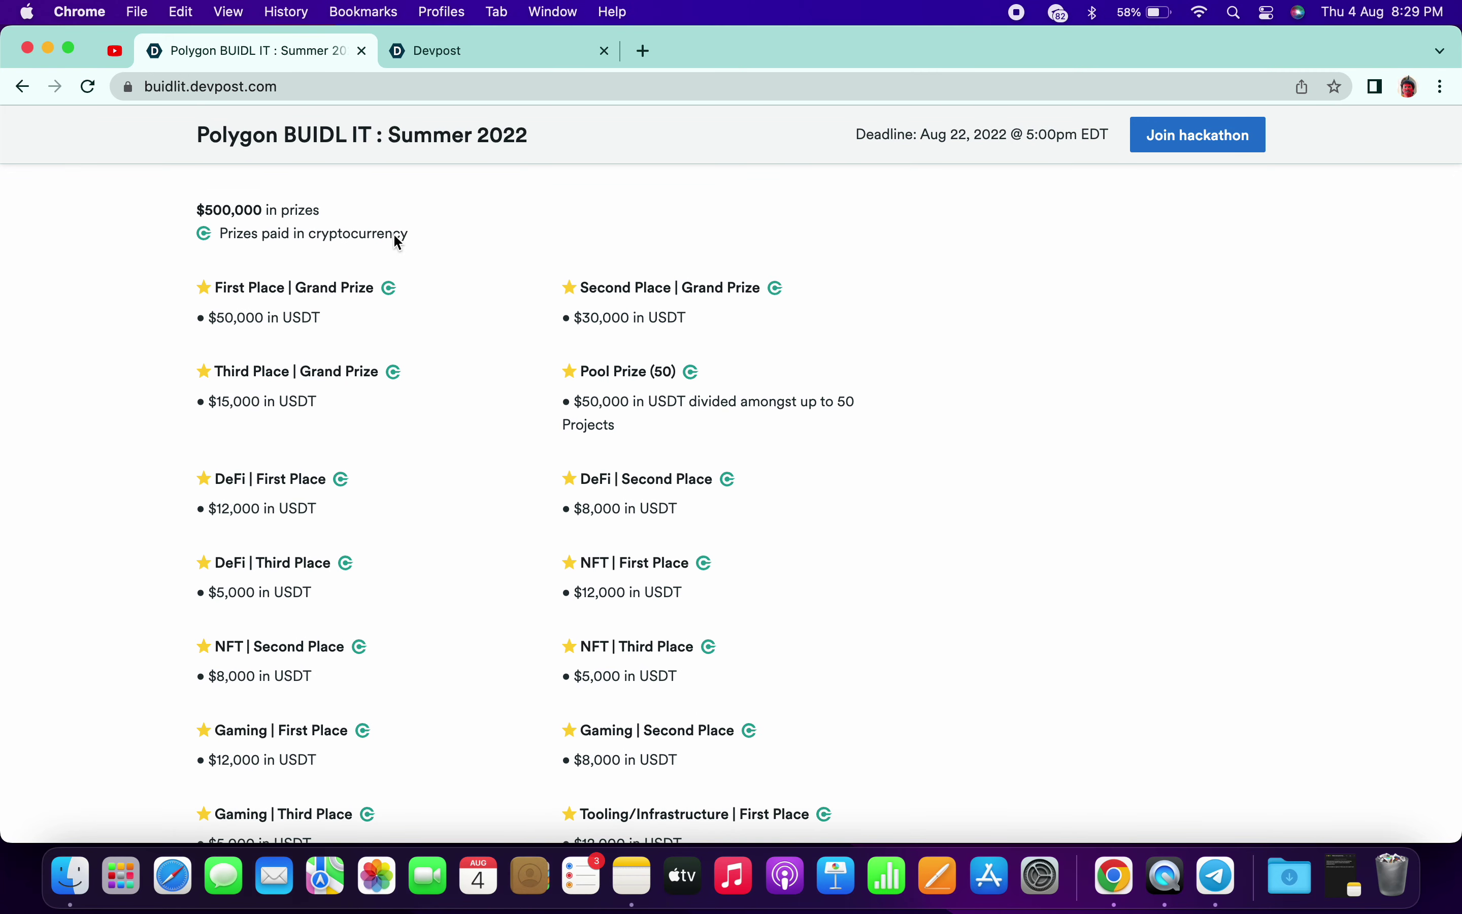
pyautogui.scroll(-2, 258, 256)
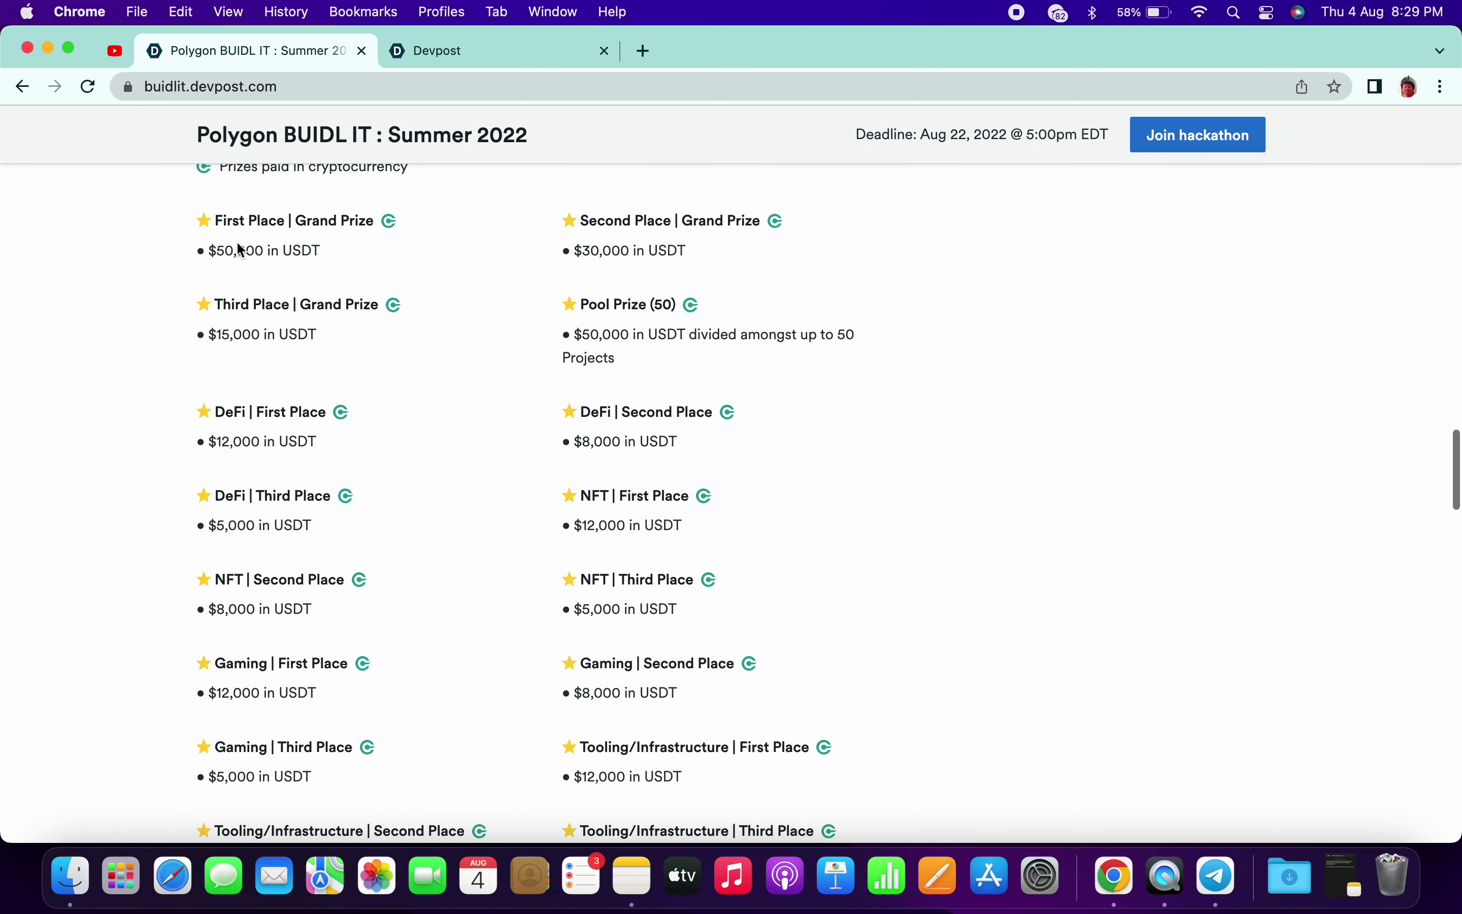
pyautogui.moveTo(221, 259); pyautogui.dragTo(327, 254)
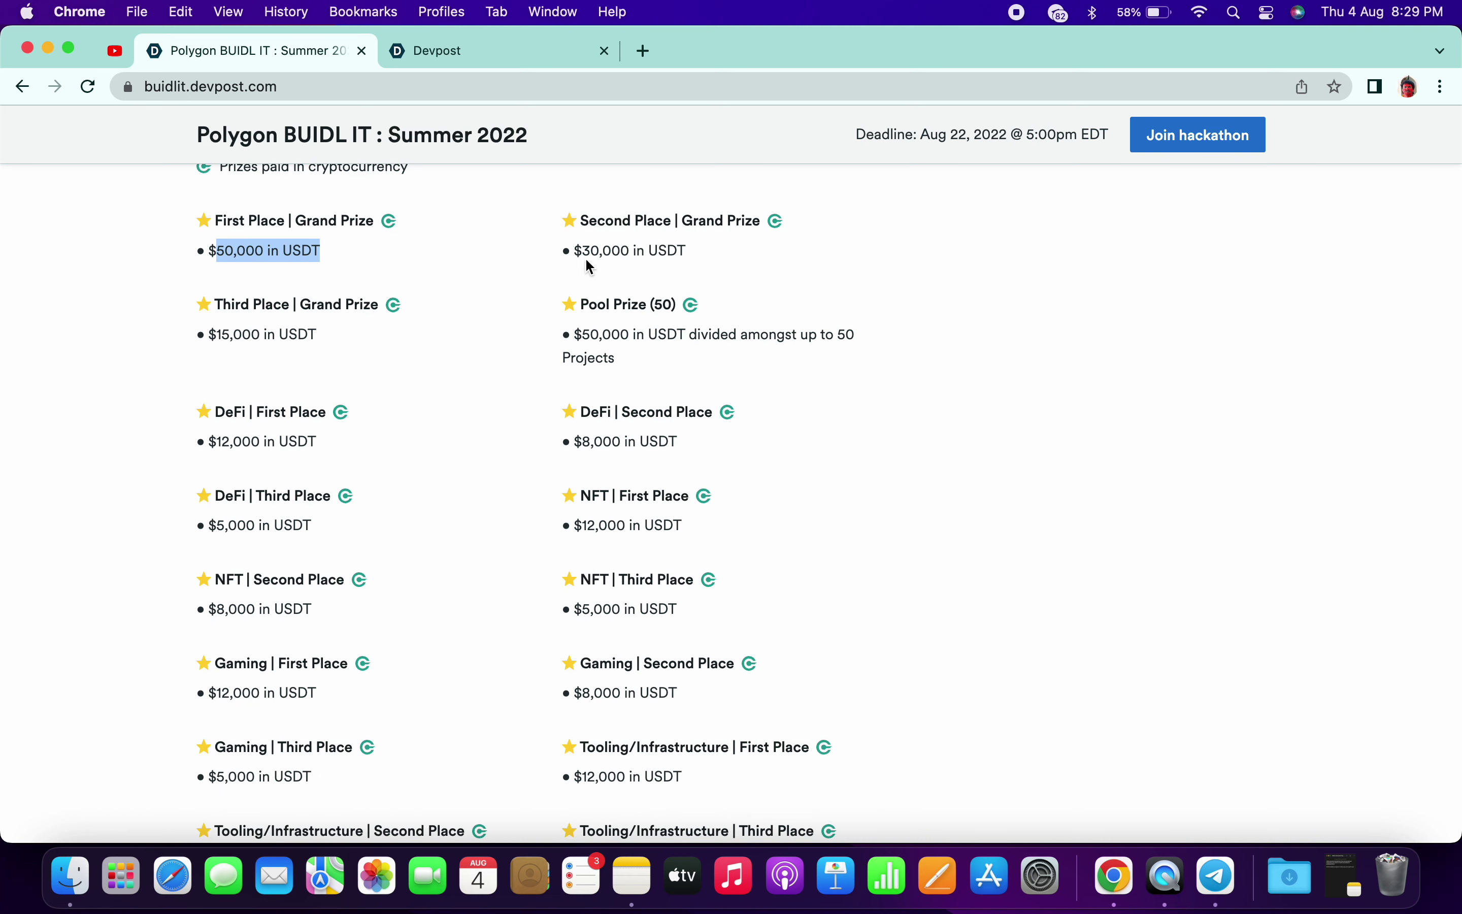
pyautogui.moveTo(596, 258); pyautogui.dragTo(695, 251)
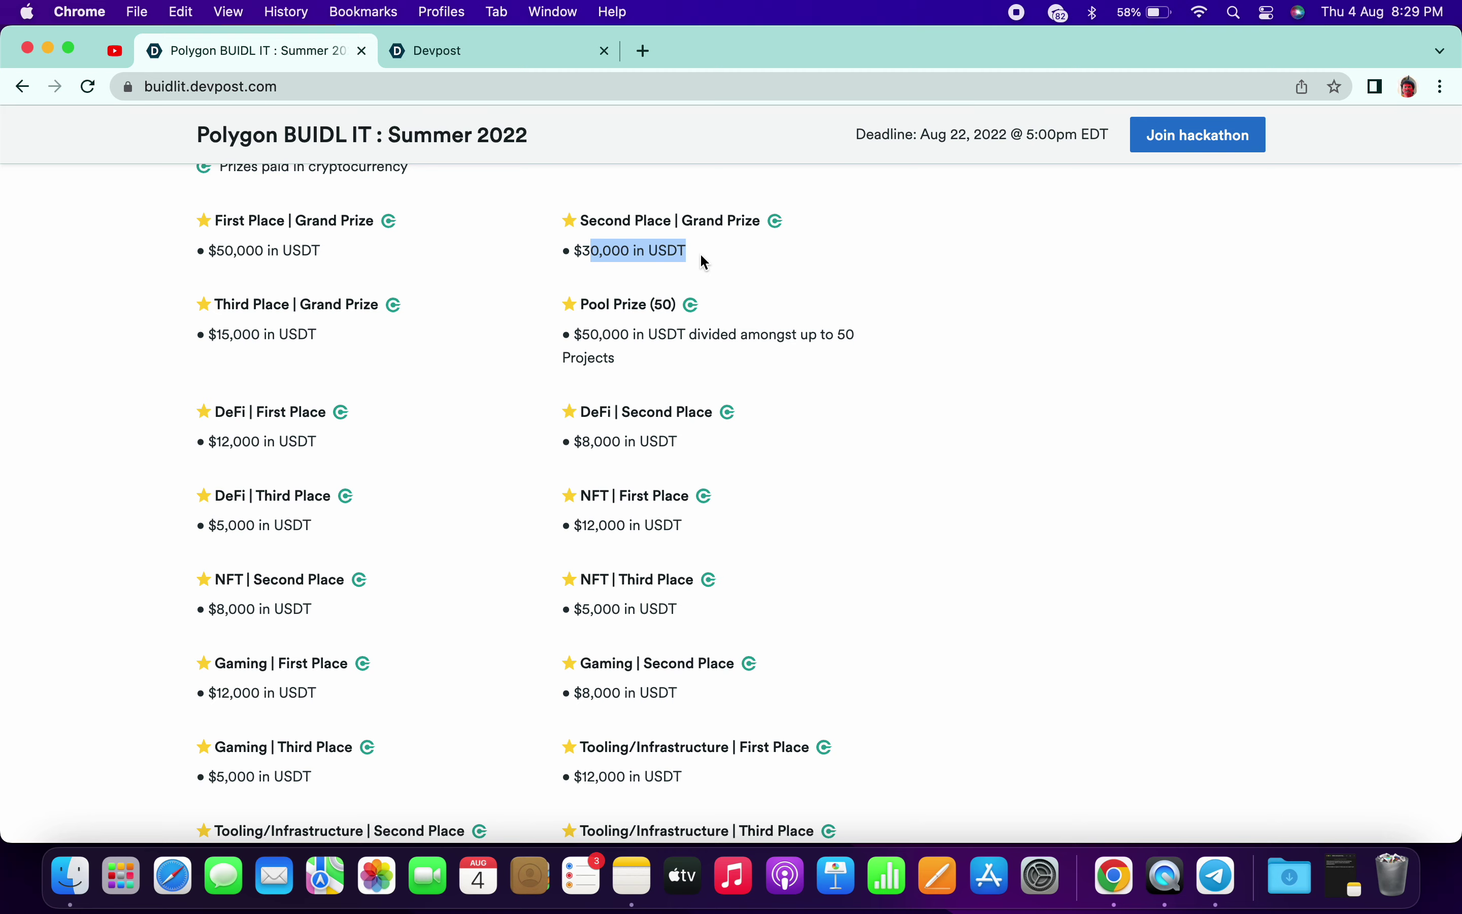
pyautogui.scroll(-1, 693, 454)
pyautogui.scroll(-15, 692, 450)
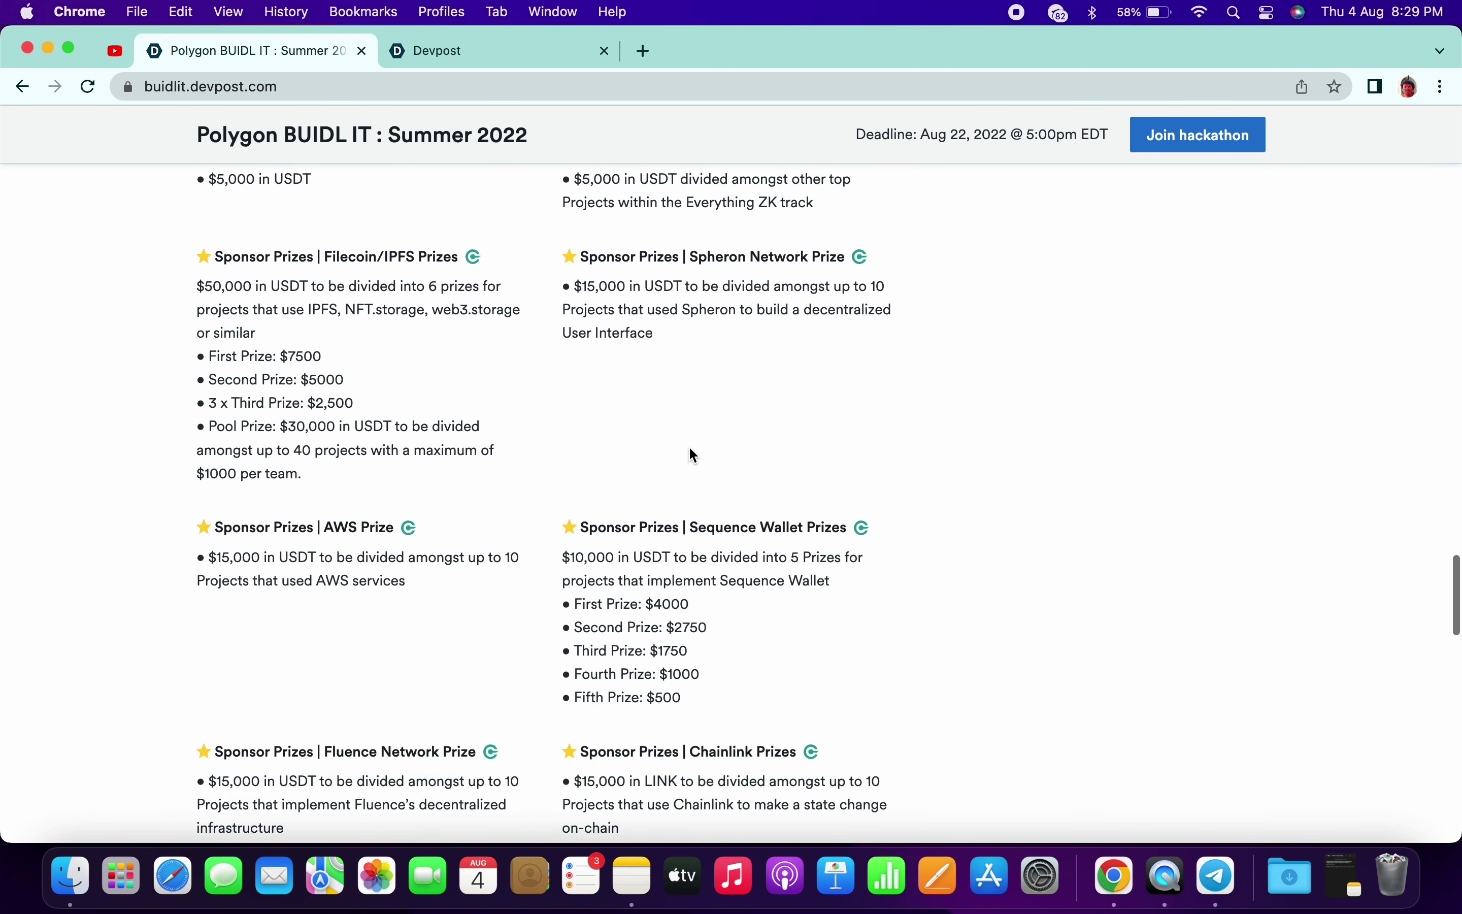
pyautogui.scroll(-5, 693, 455)
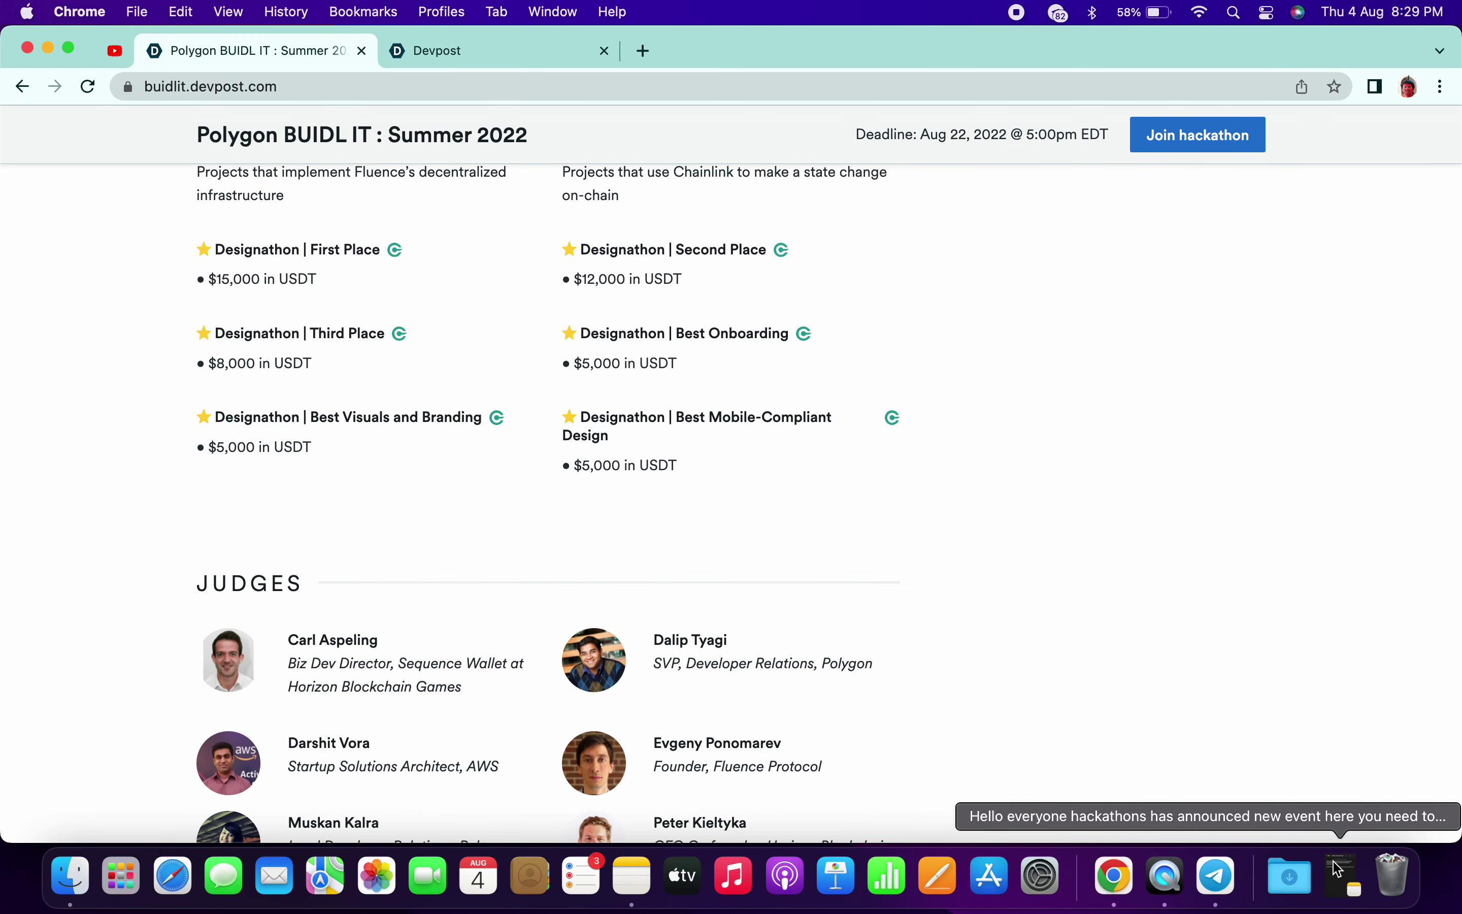
# Step: In the minimized note, complete the line "It' will help you in the future events" and add "So let's get started how to register here"
pyautogui.click(1346, 880)
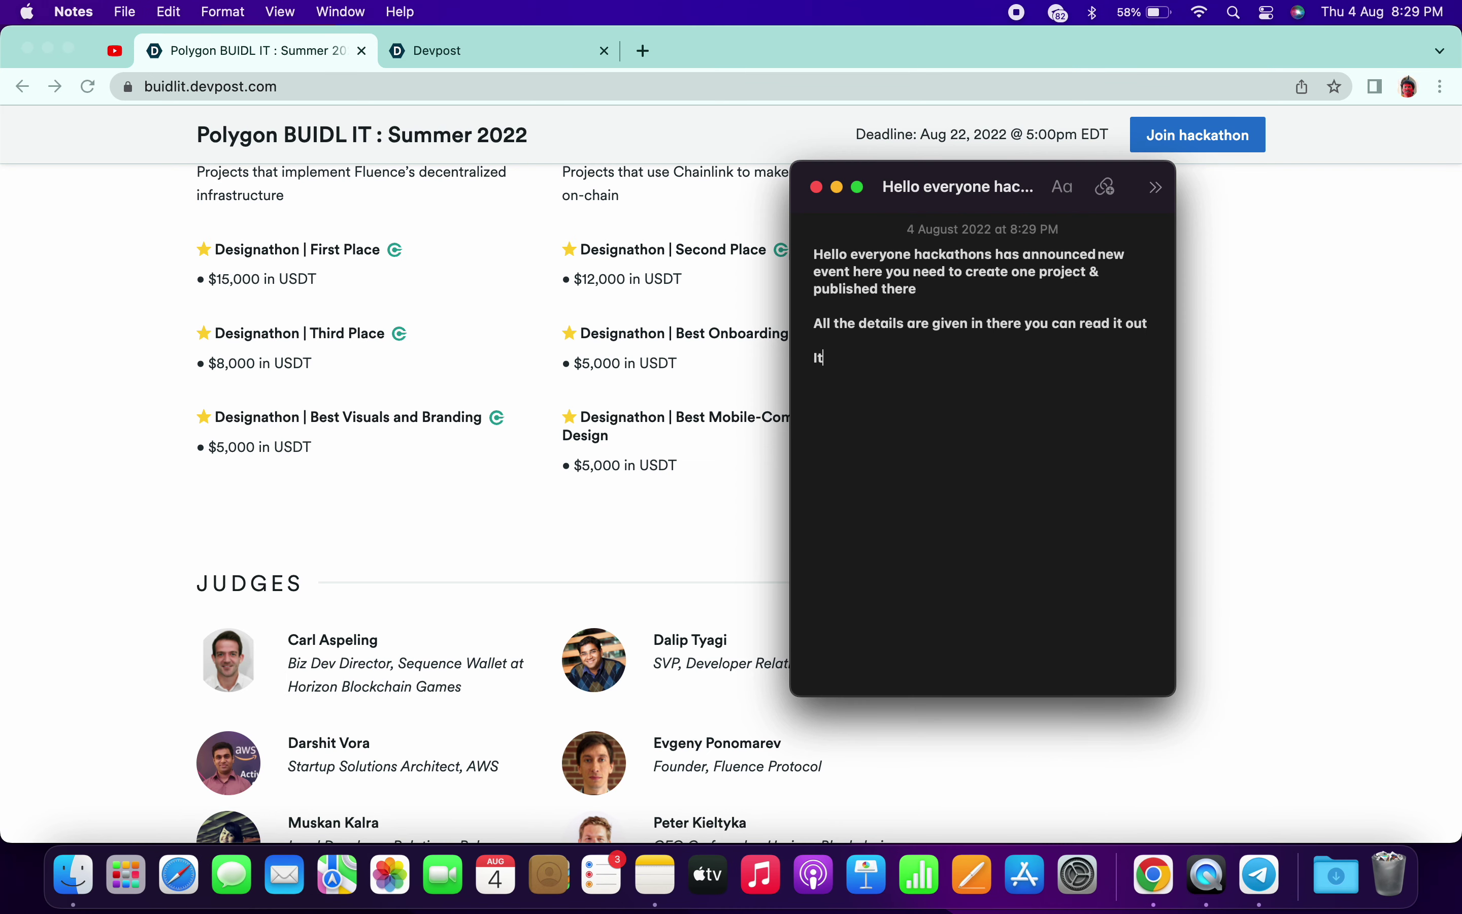
pyautogui.write('will help you in the future events')
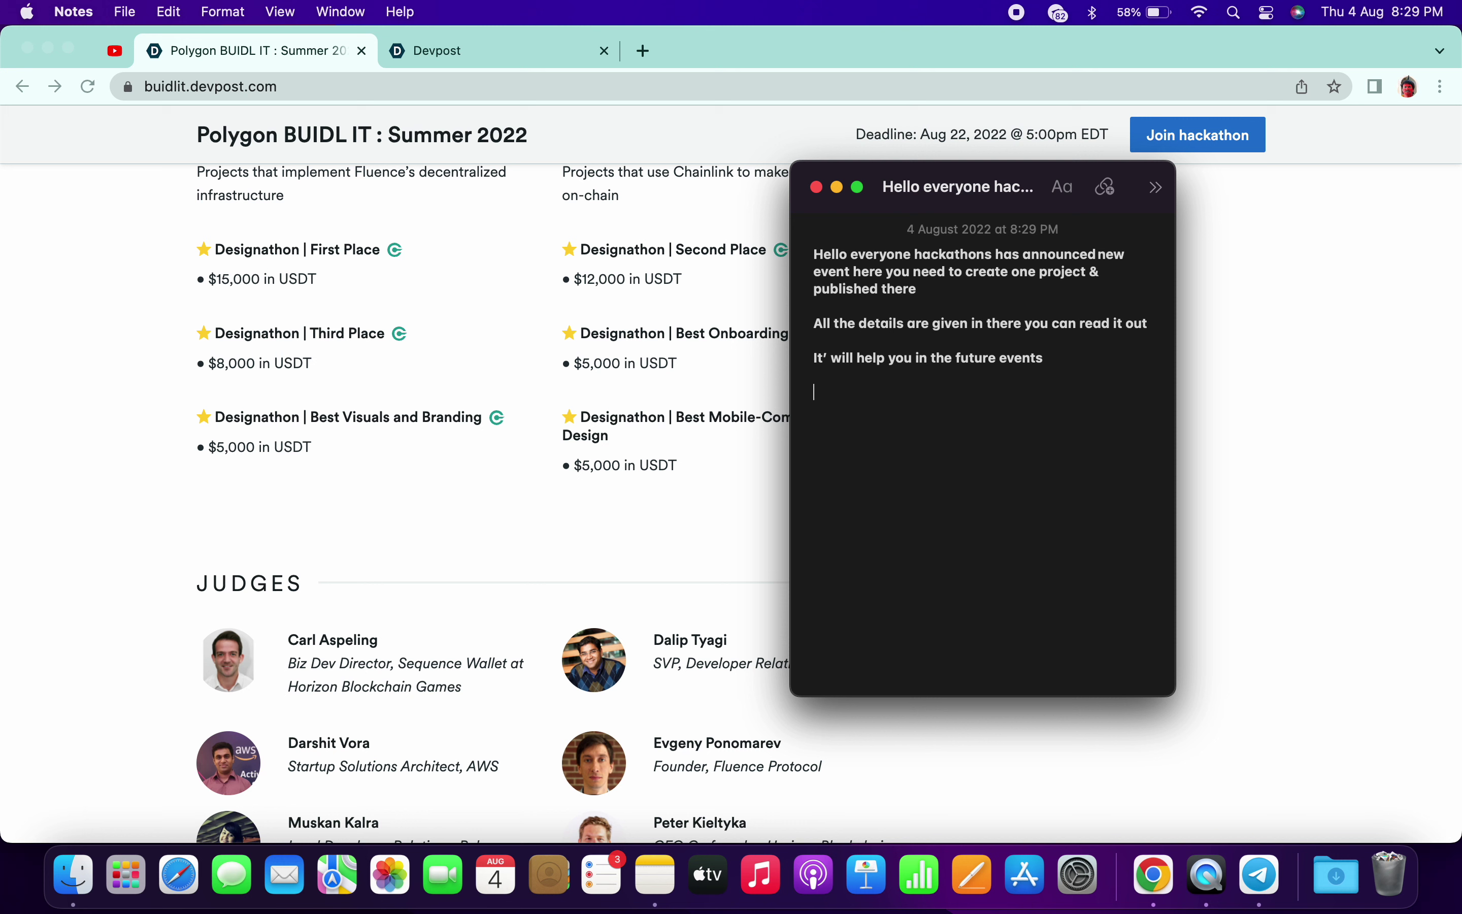
pyautogui.write("So let's e")
pyautogui.press('BackSpace')
pyautogui.write('get started how to regis')
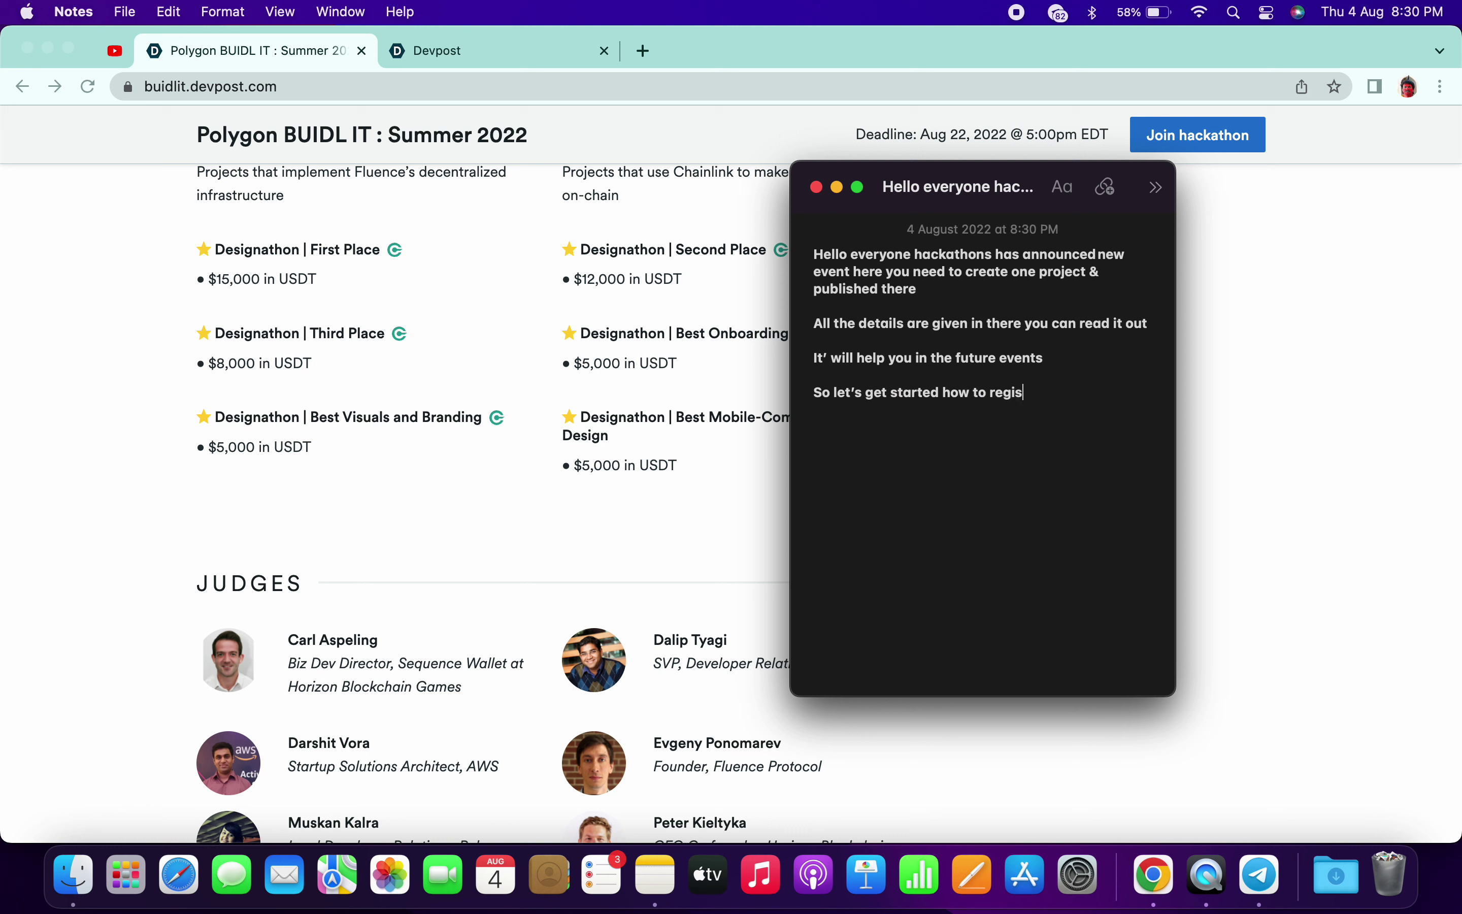
pyautogui.write('ster here')
pyautogui.click(837, 187)
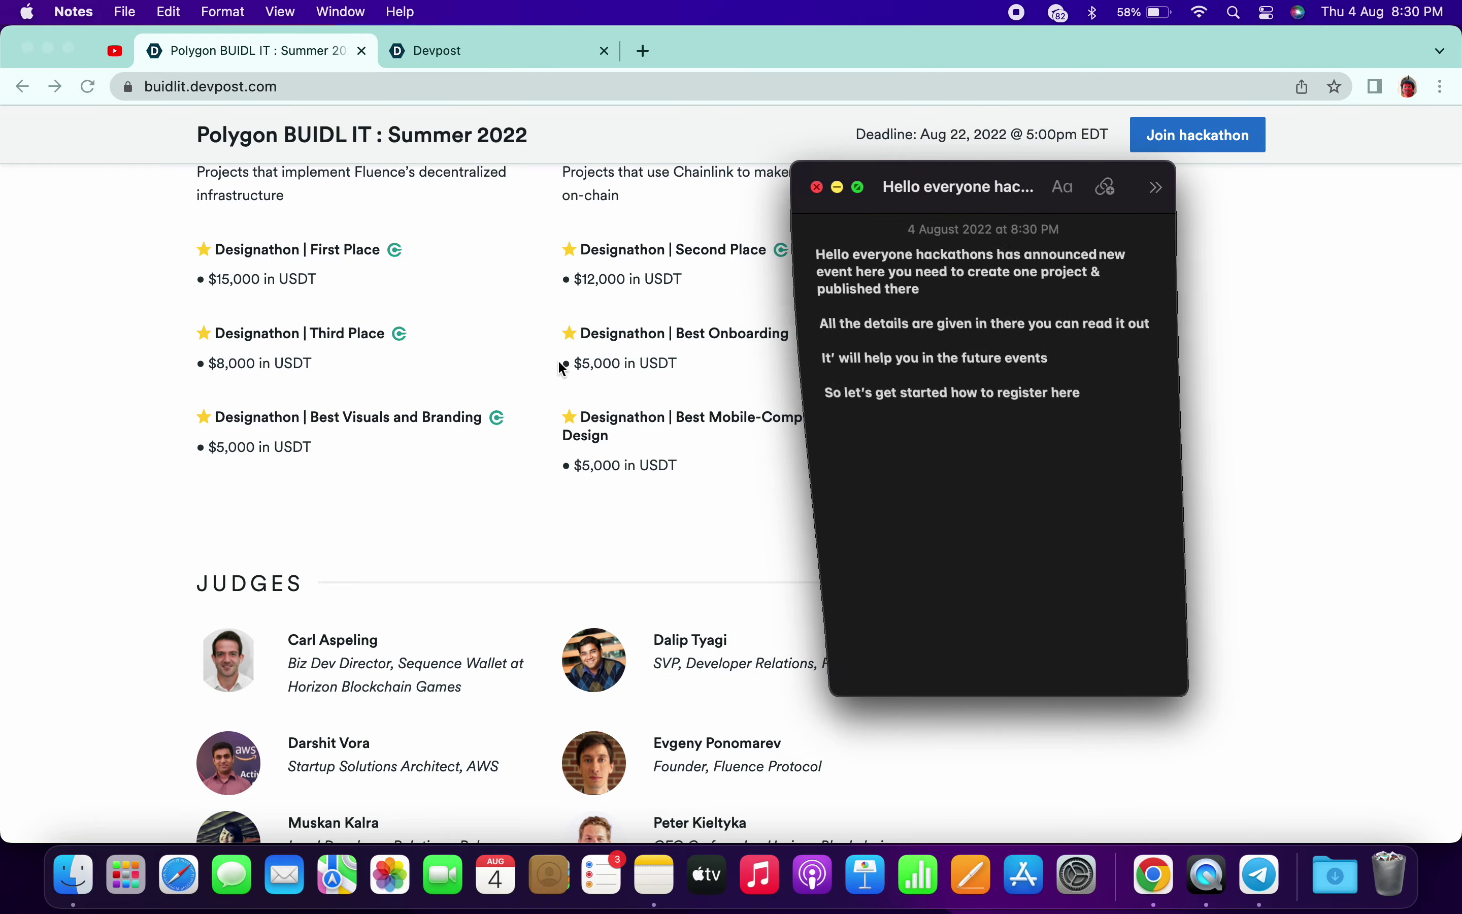
# Step: Join the Polygon BUIDL IT : Summer 2022 hackathon by signing up with the first listed Google account
pyautogui.scroll(20, 353, 408)
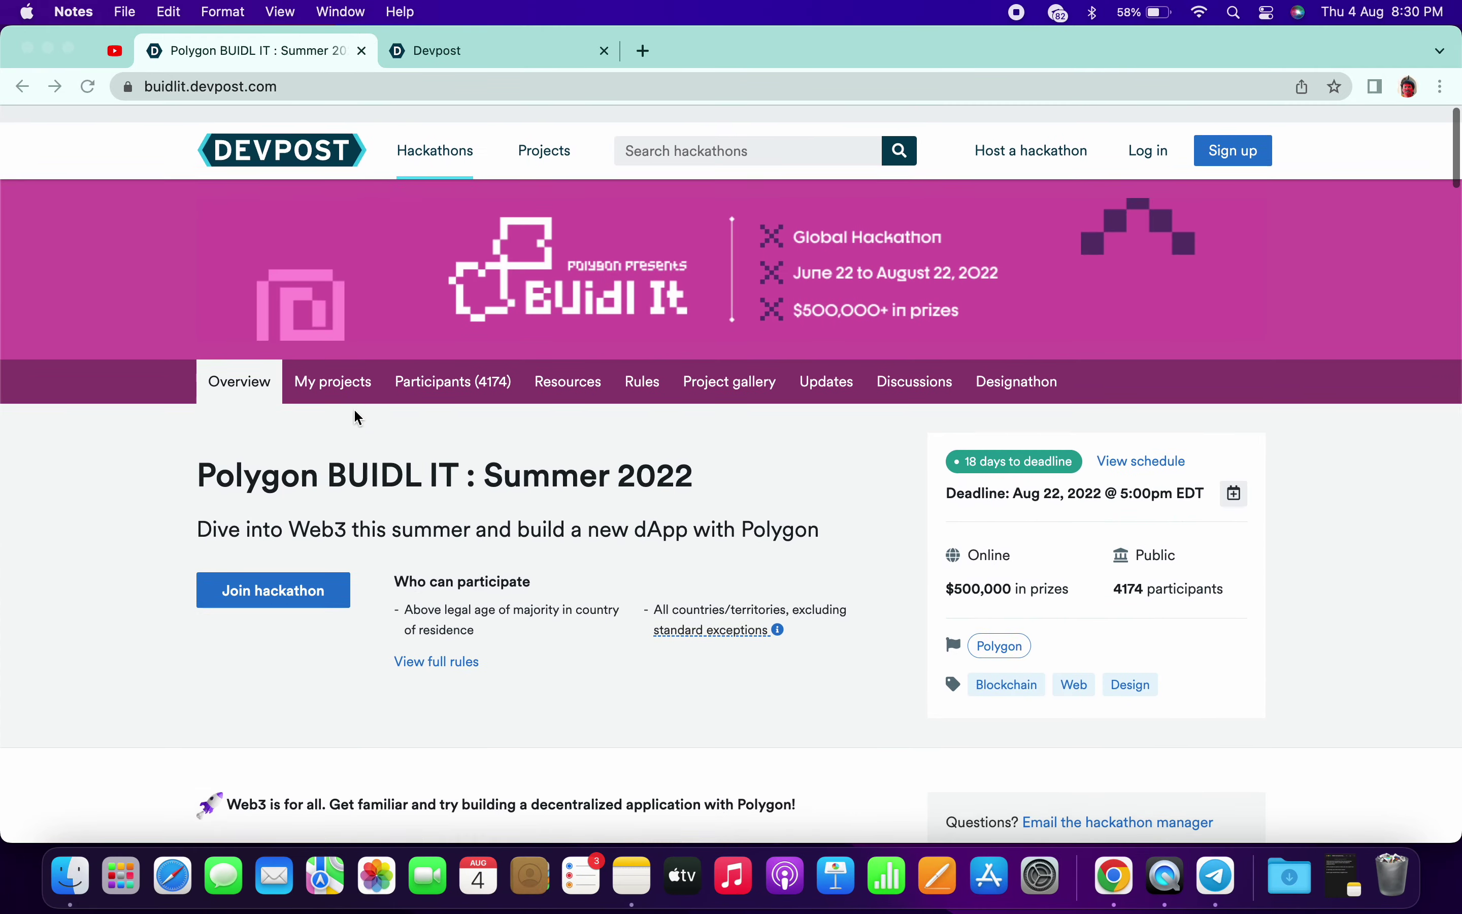
pyautogui.click(288, 579)
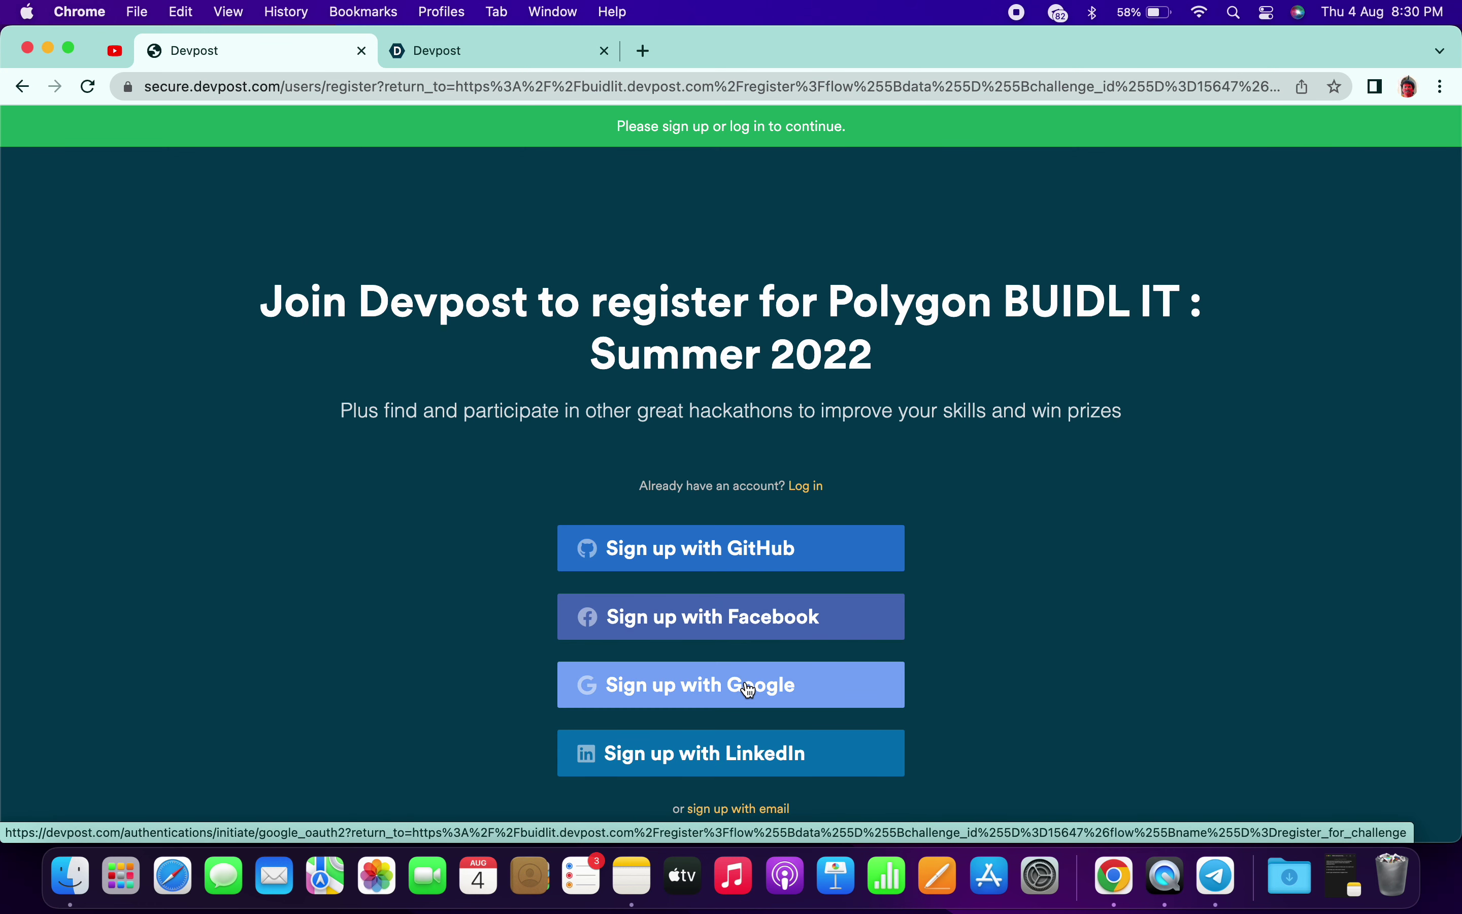
pyautogui.click(749, 689)
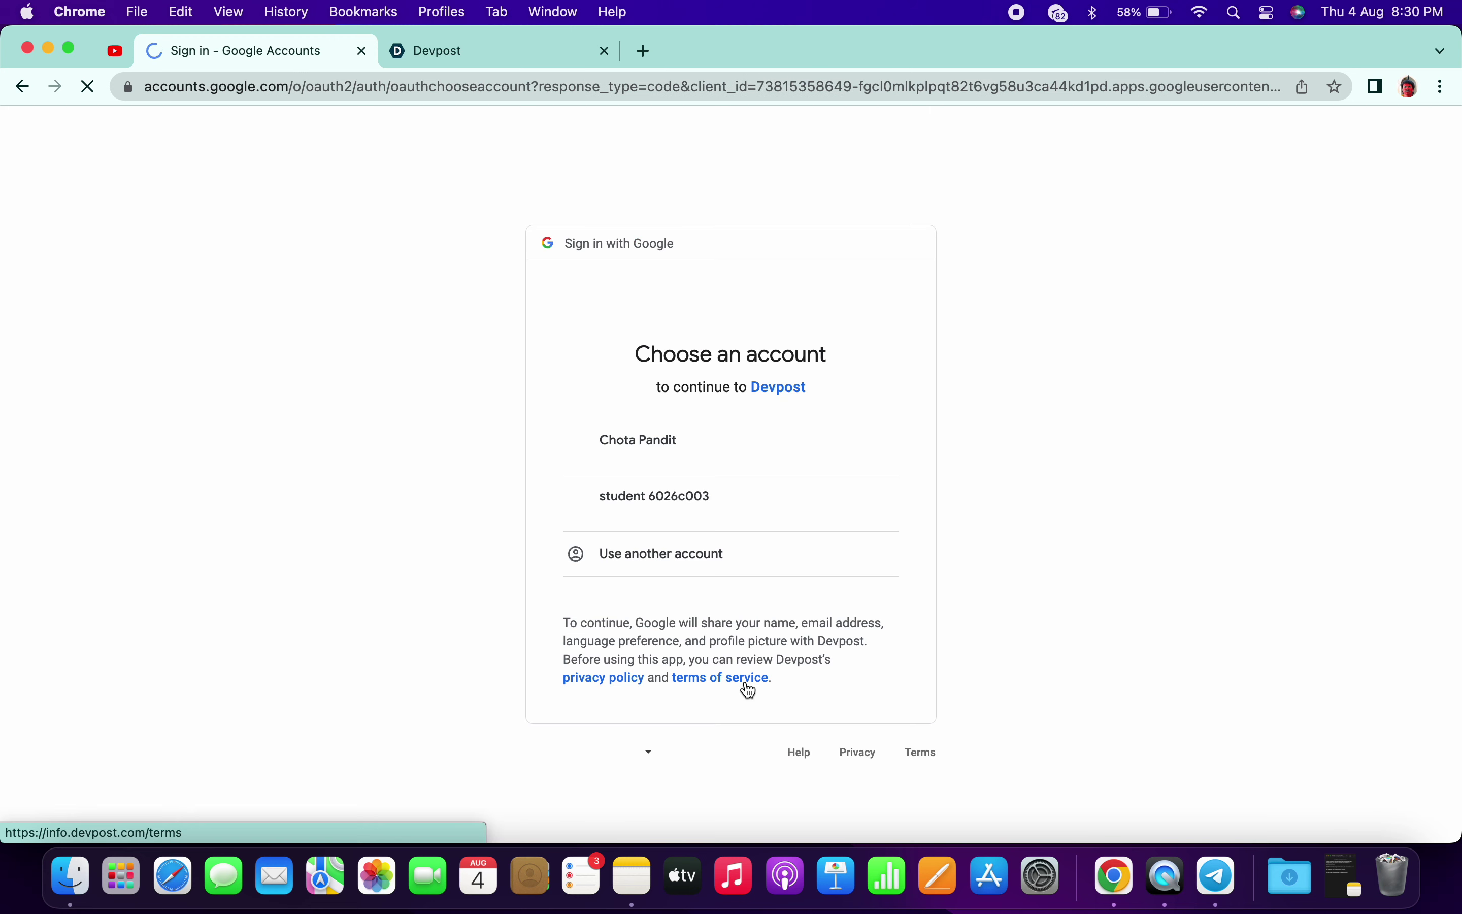
pyautogui.click(695, 460)
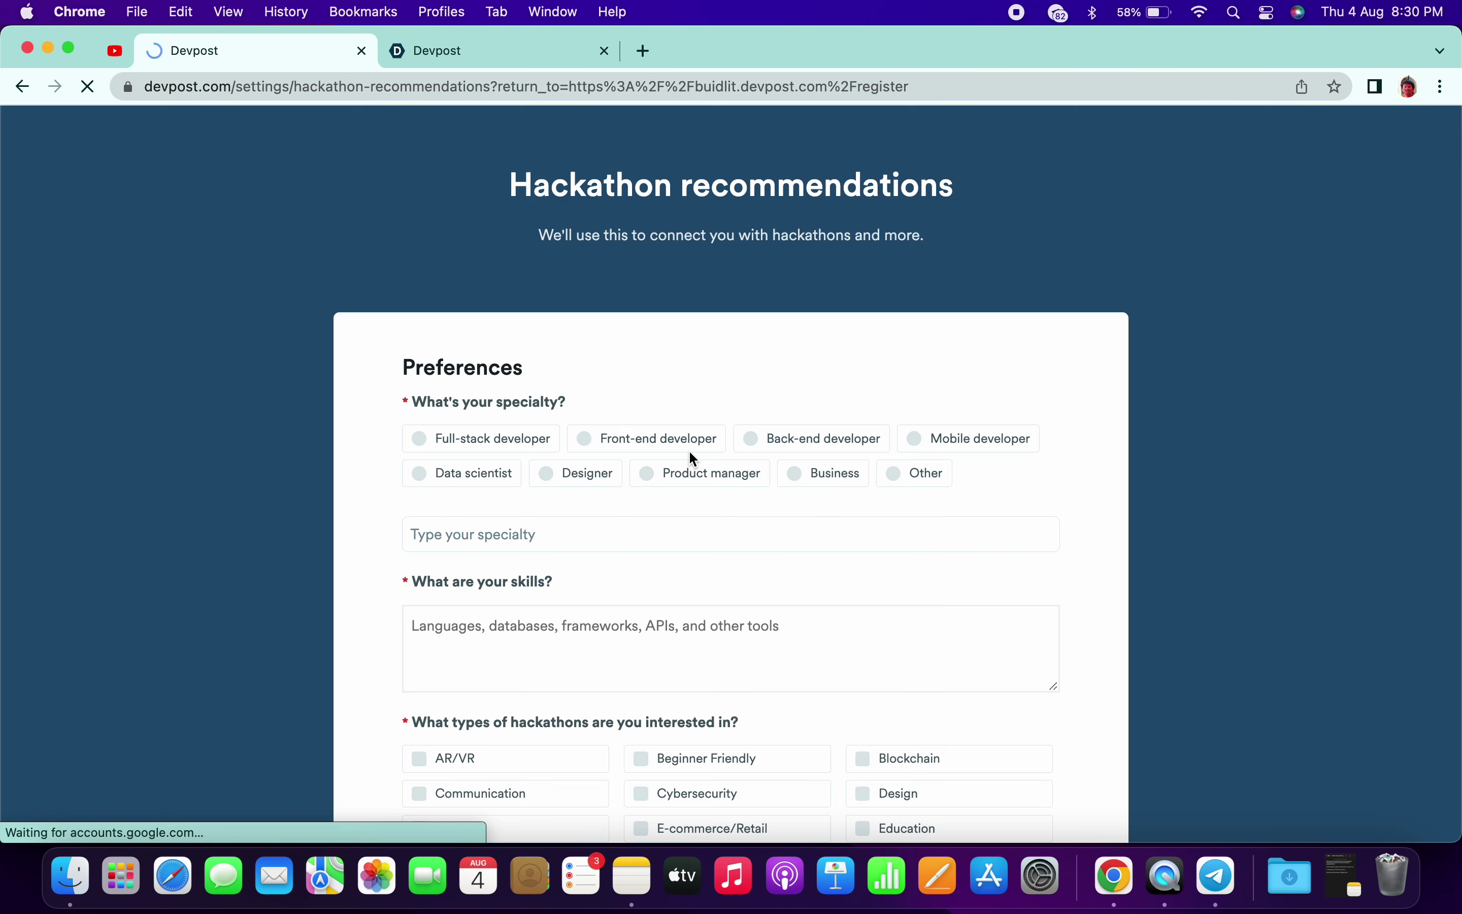
# Step: Choose Front-end developer as the specialty in the preferences and open the skills field for entry
pyautogui.scroll(-2, 634, 469)
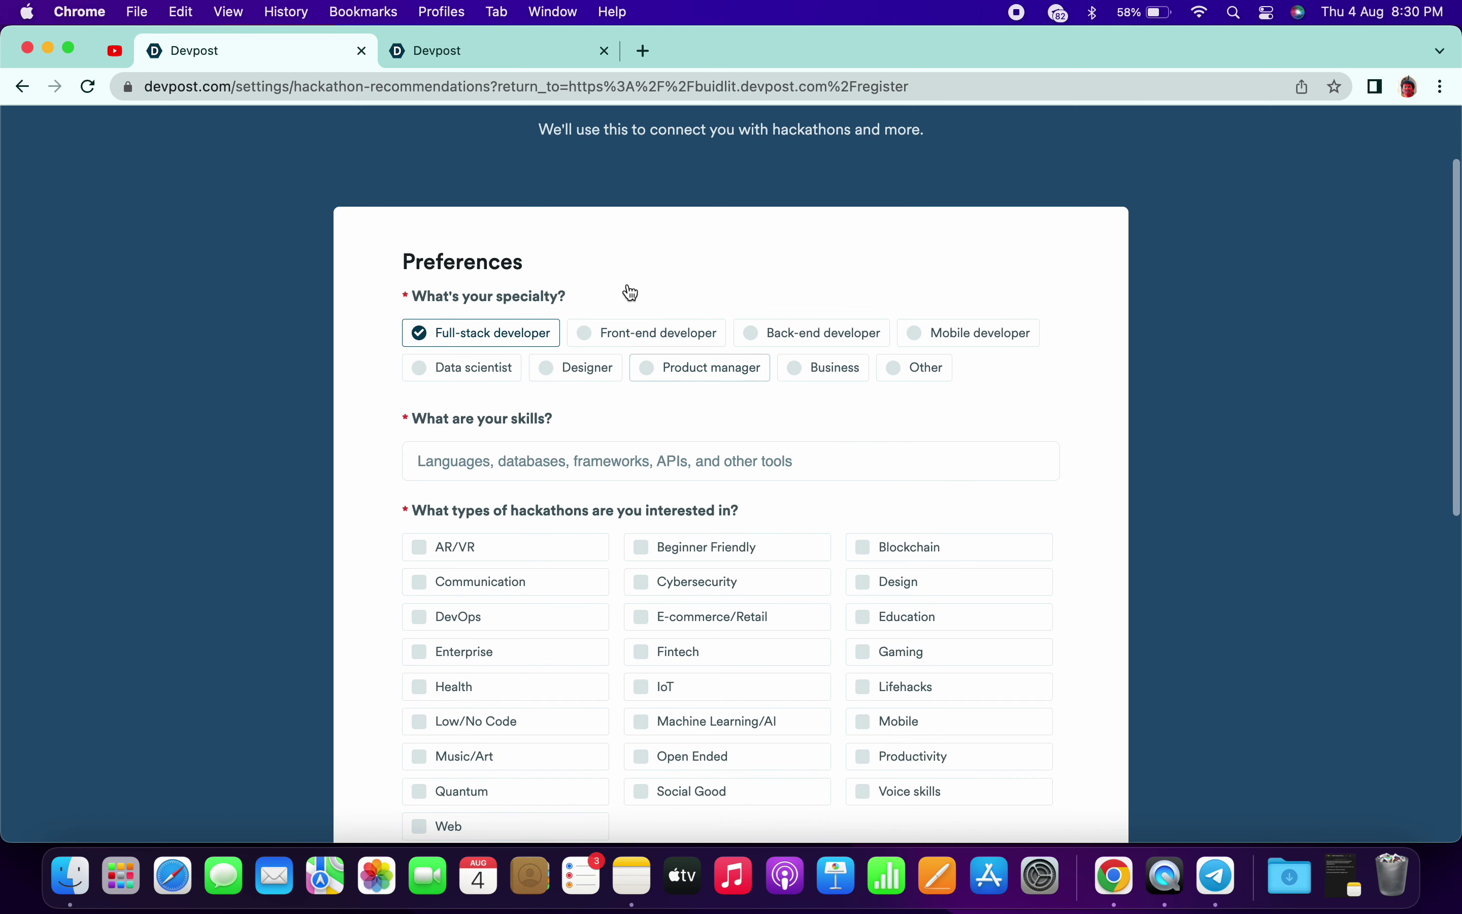
pyautogui.doubleClick(405, 266)
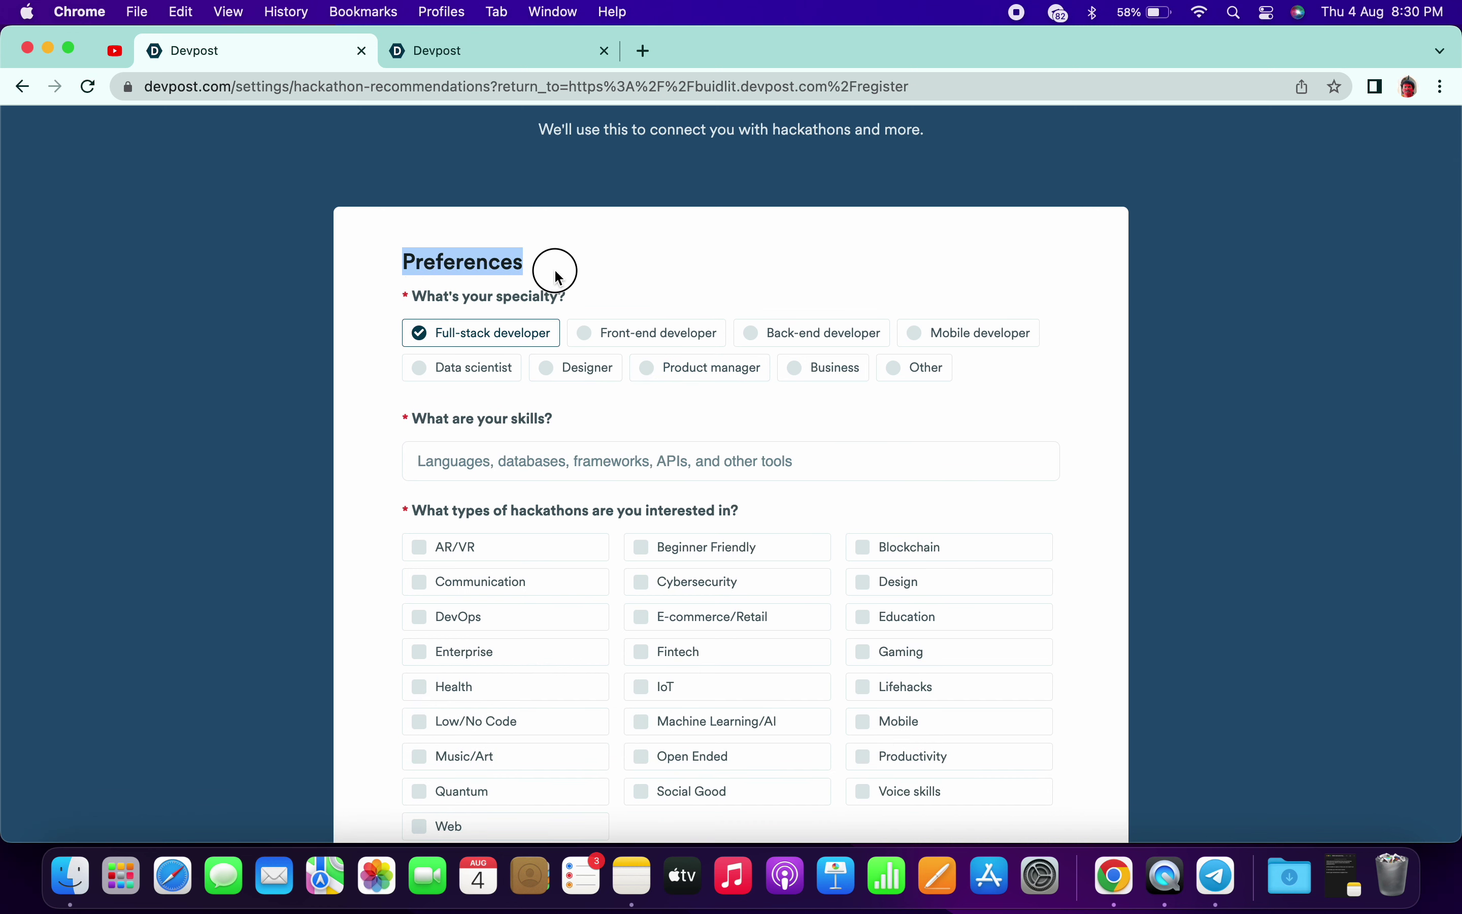
pyautogui.scroll(-2, 683, 390)
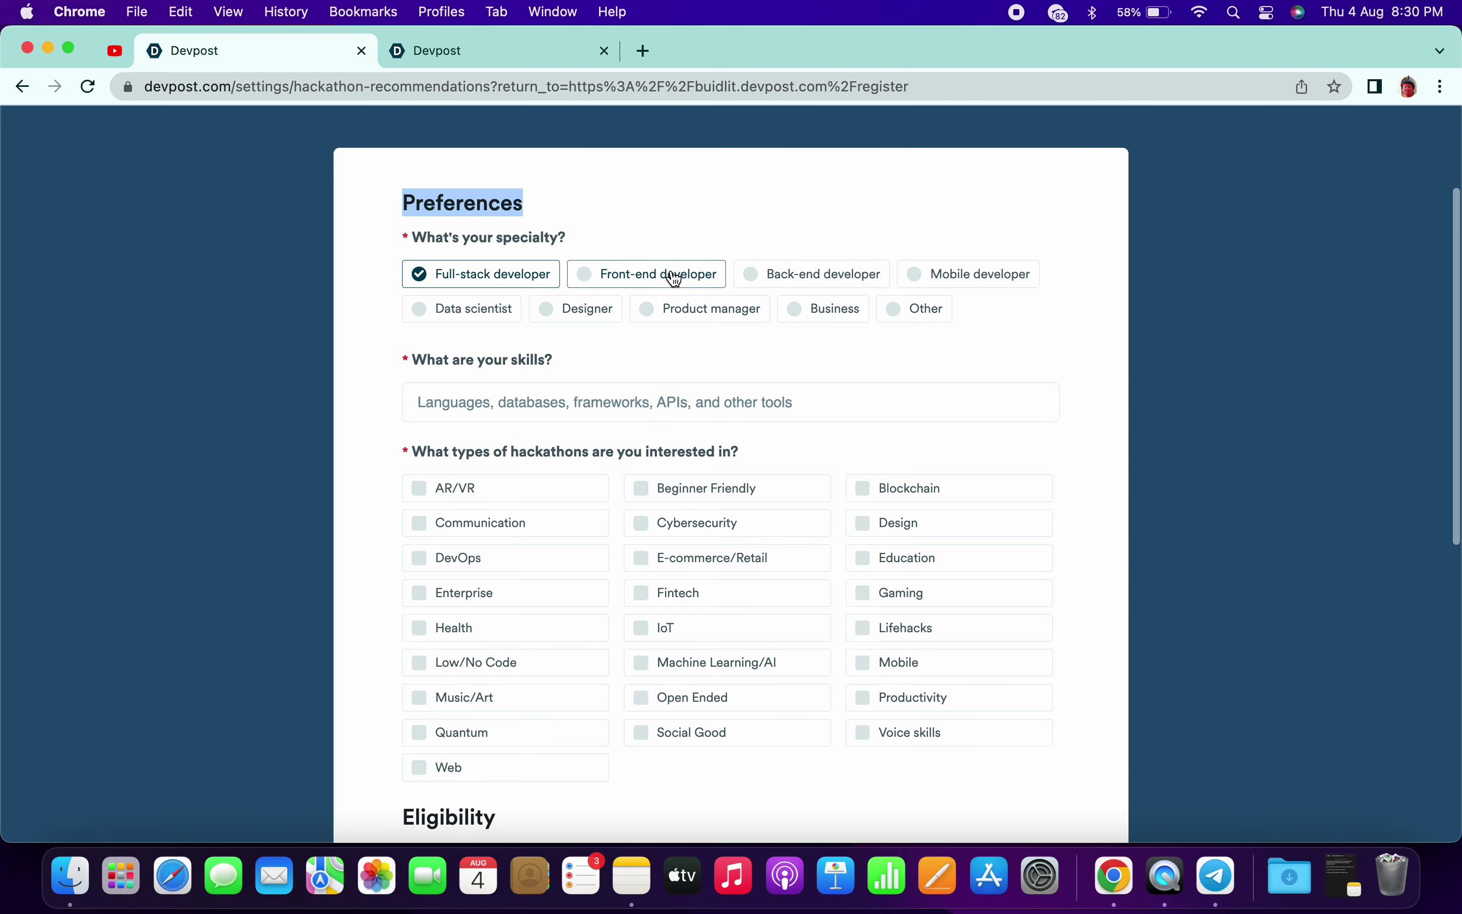
pyautogui.scroll(-1, 565, 302)
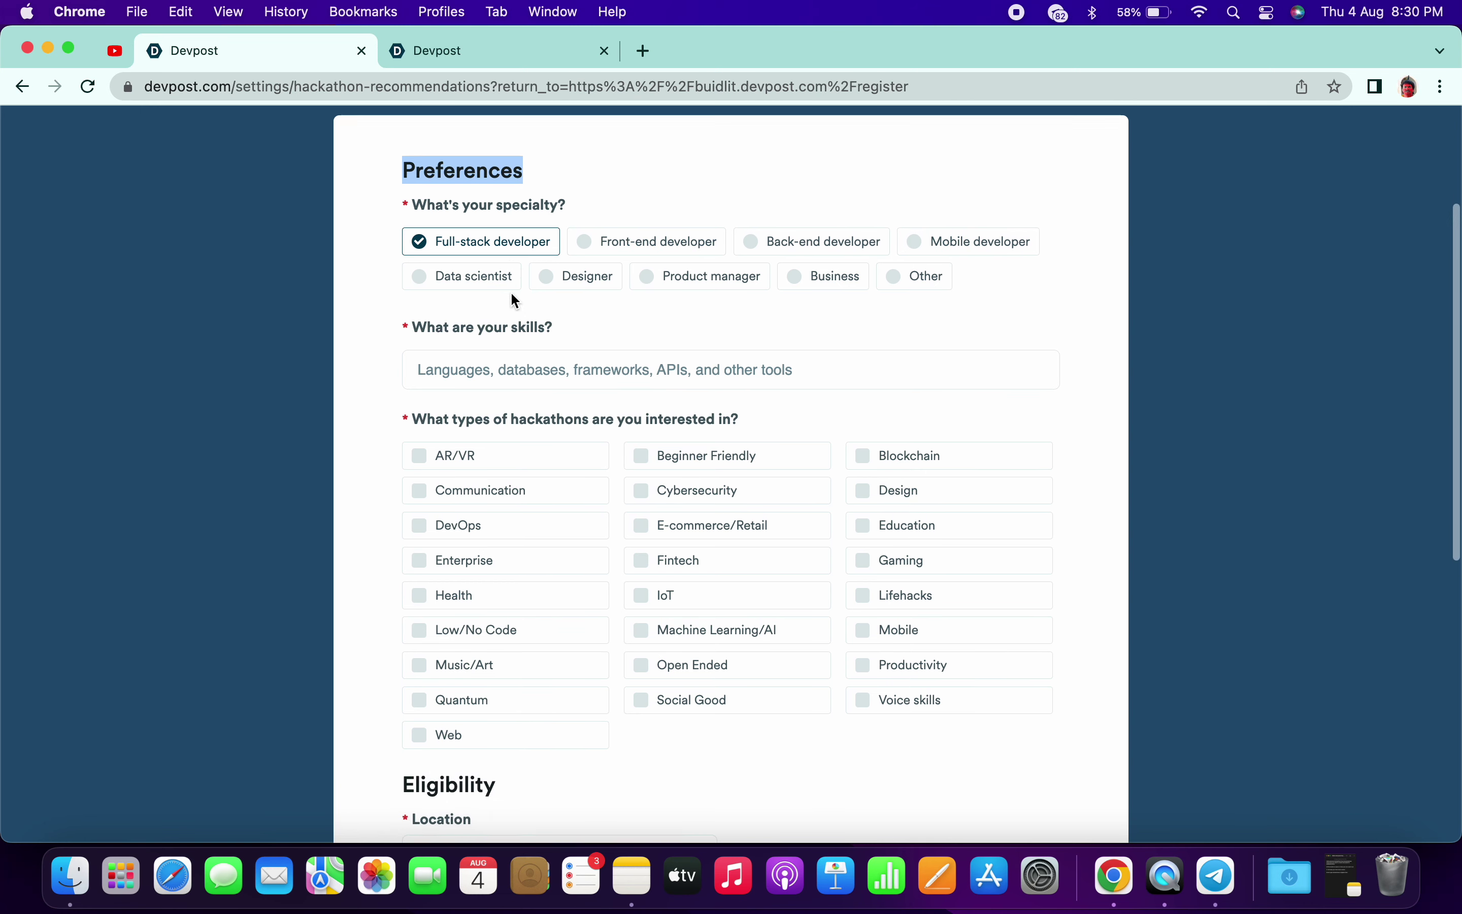
pyautogui.click(590, 244)
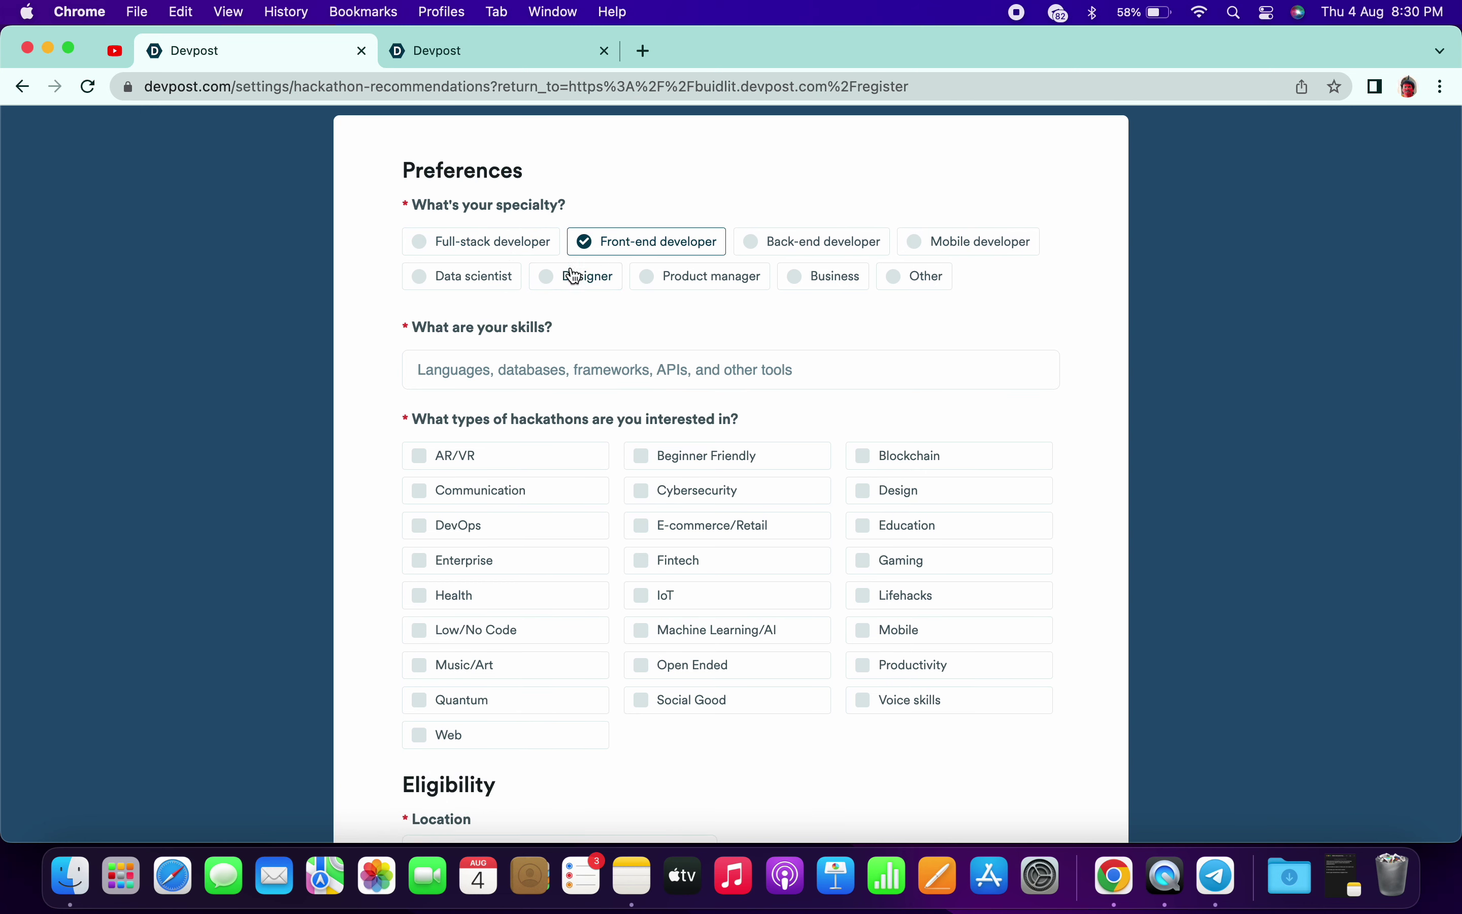
pyautogui.scroll(-3, 483, 280)
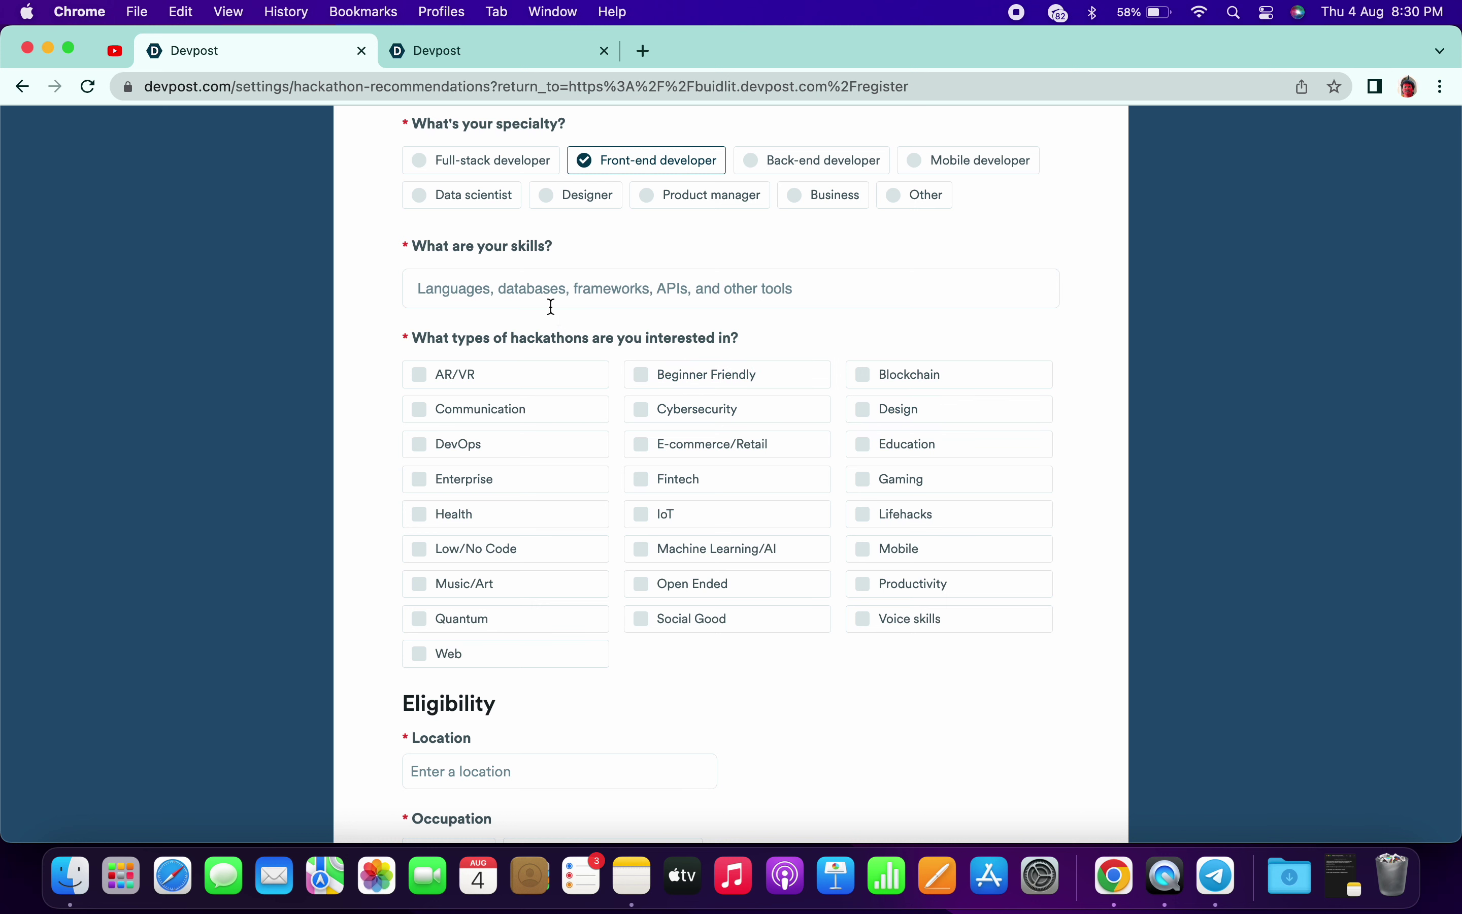
pyautogui.click(535, 295)
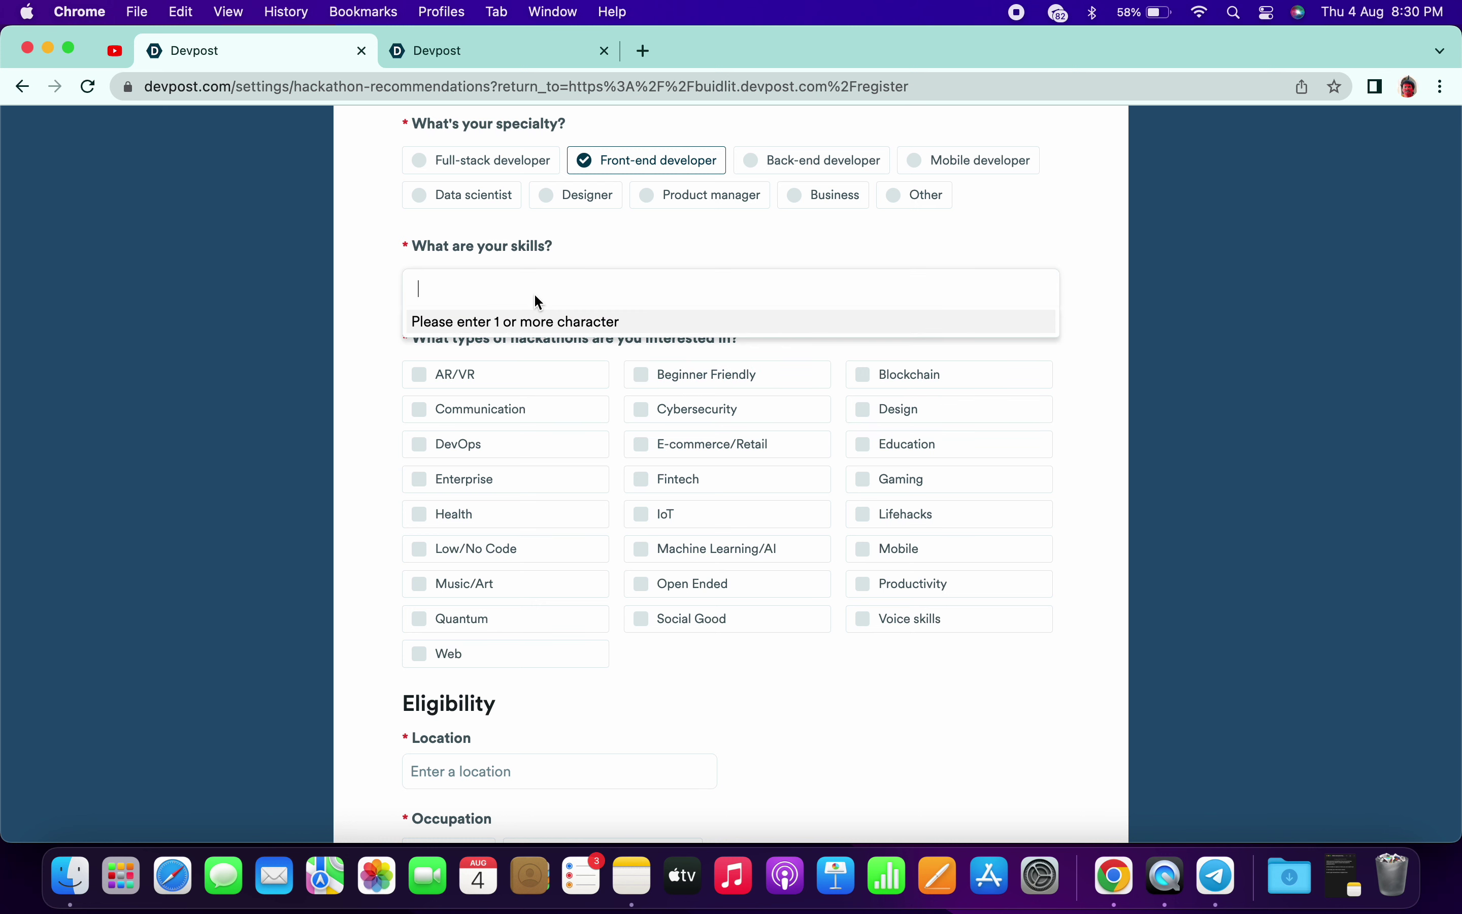
pyautogui.write('Google')
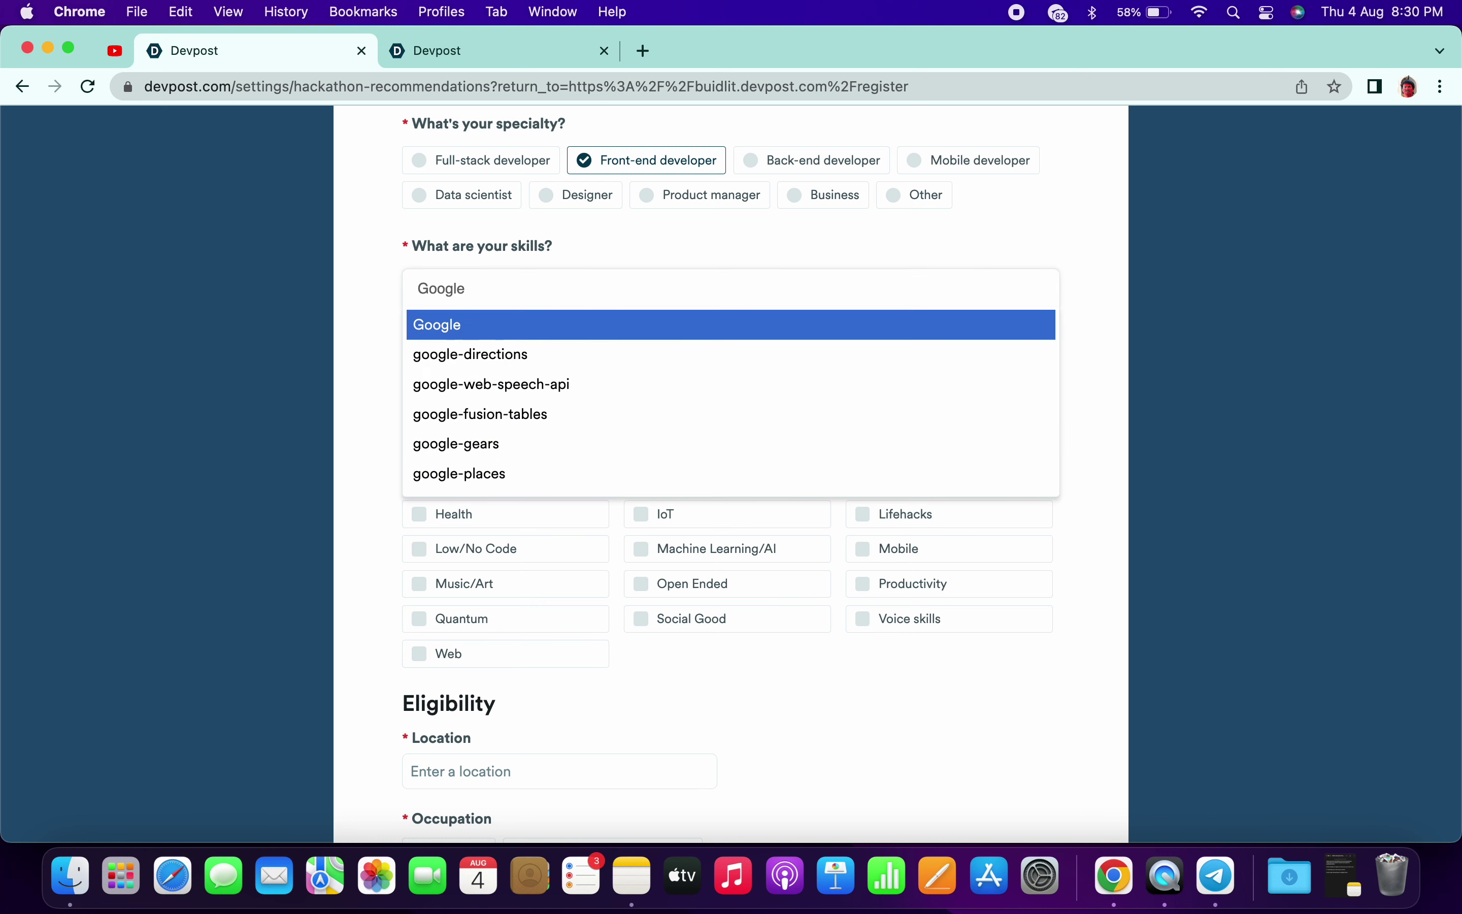
pyautogui.press('BackSpace')
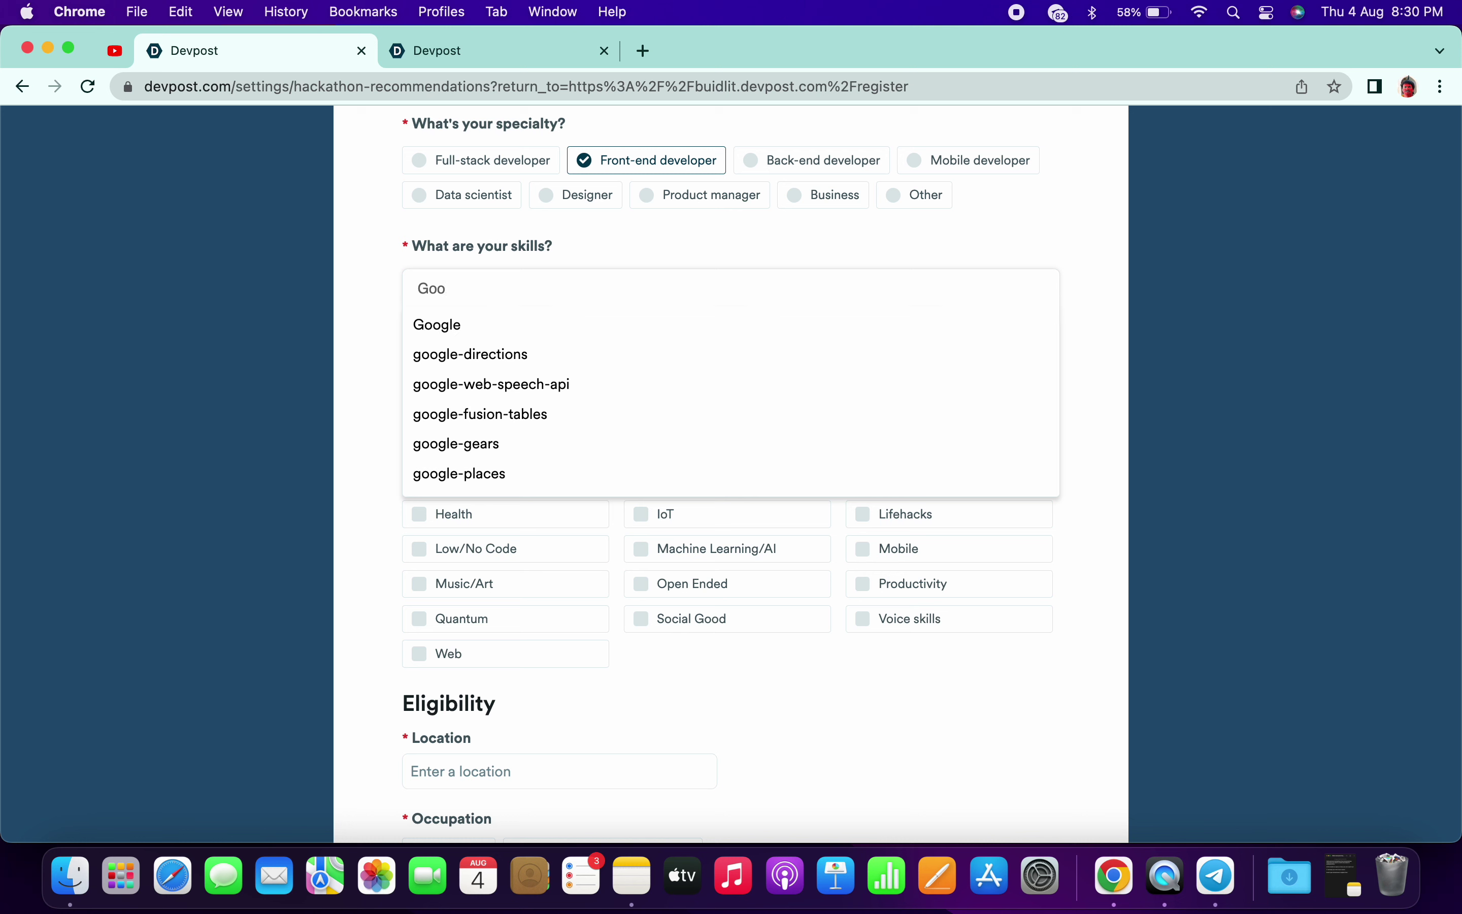
pyautogui.press('BackSpace')
pyautogui.press('BackSpace')
pyautogui.press('BackSpace')
# Step: Add gcp and aws as skills in the hackathon preferences
pyautogui.write('gcp')
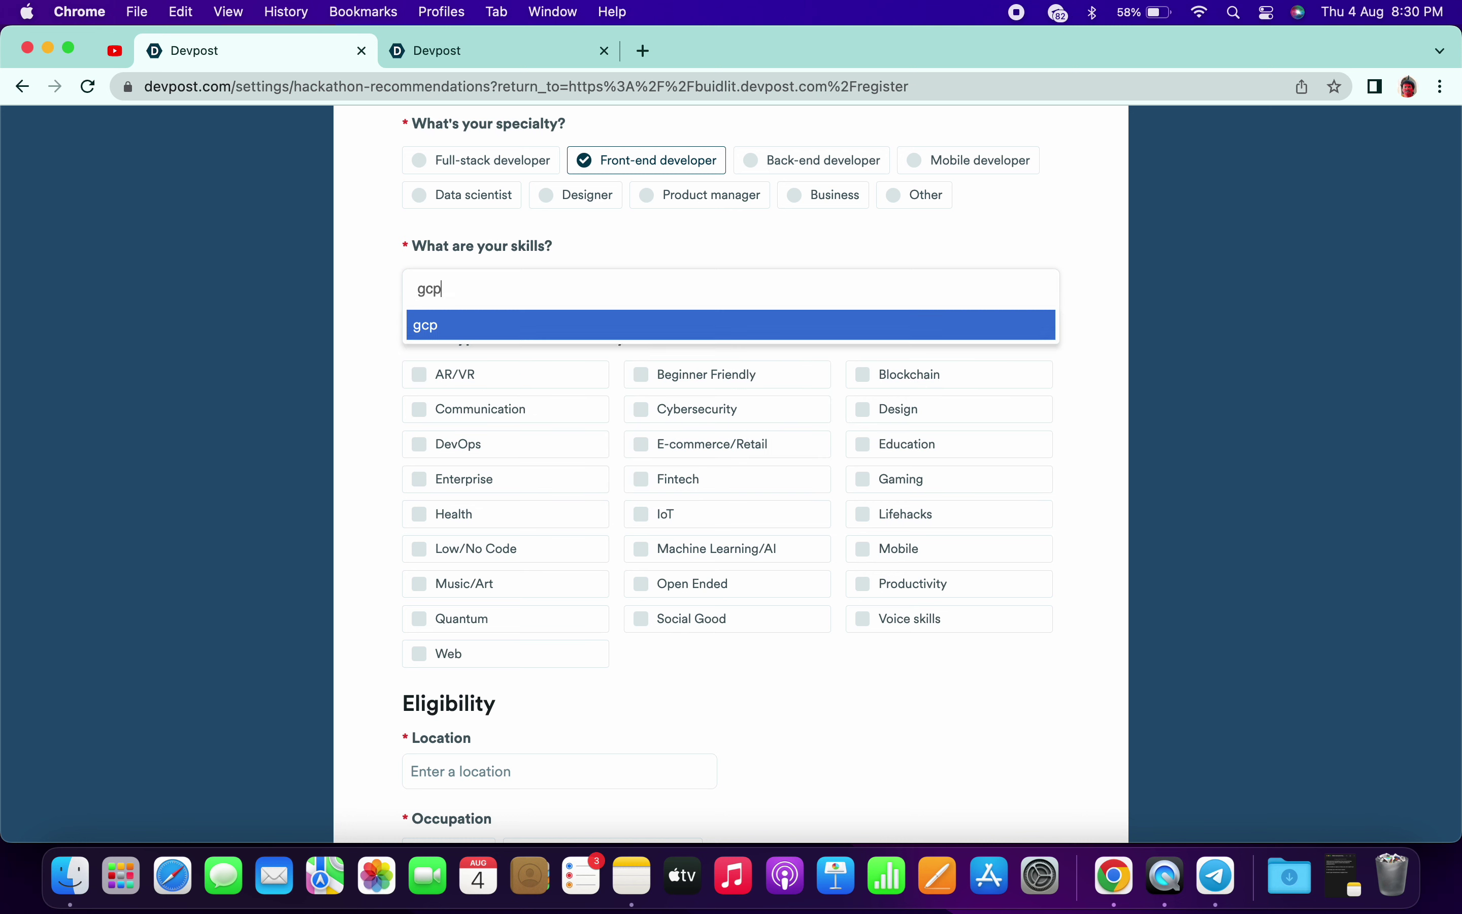
pyautogui.click(500, 333)
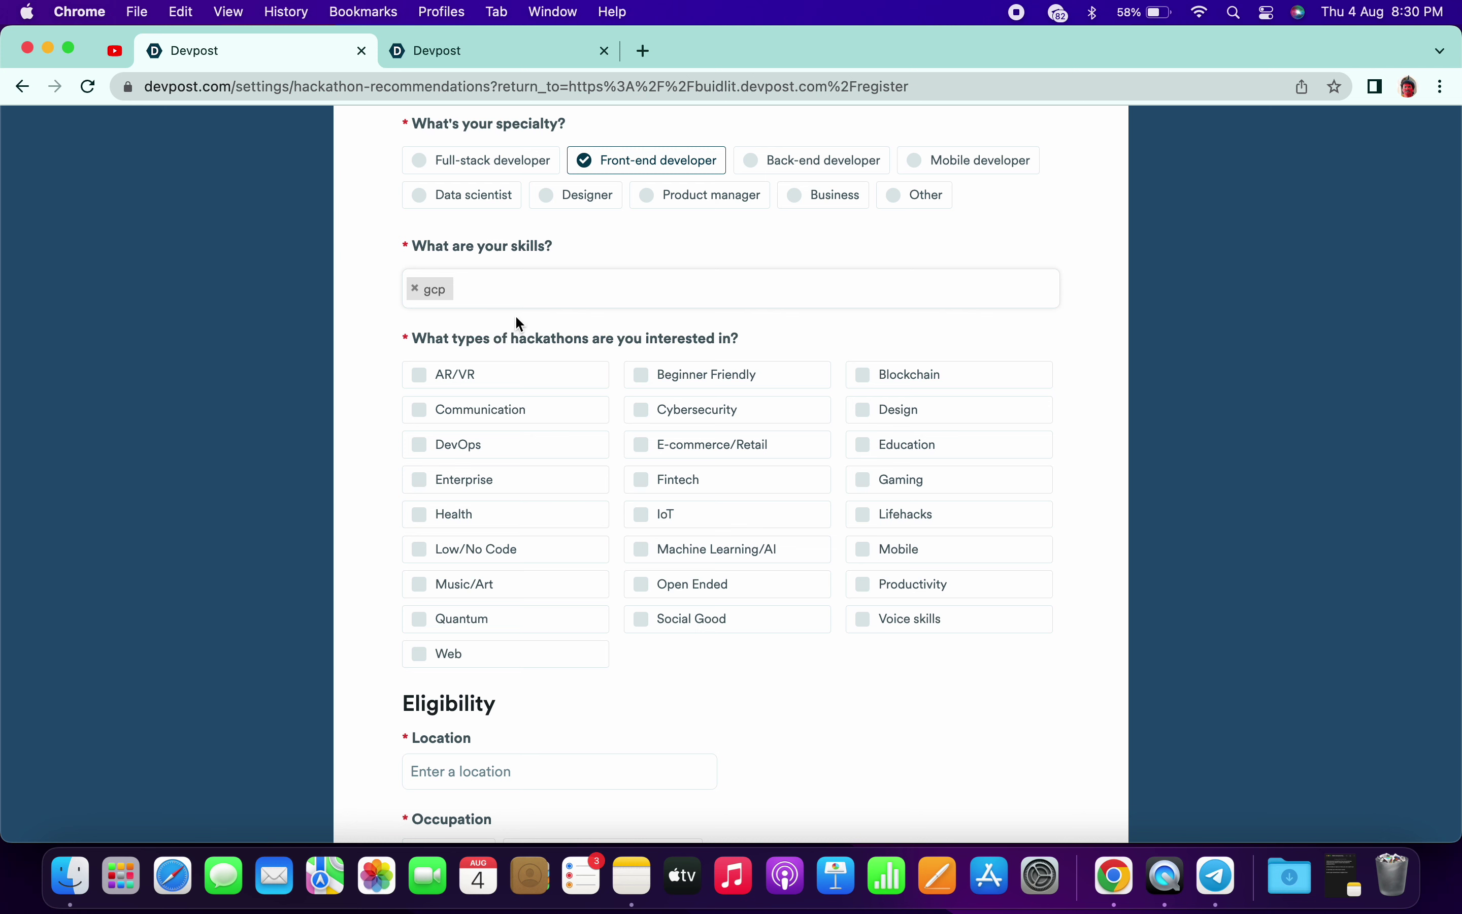
pyautogui.write('aws')
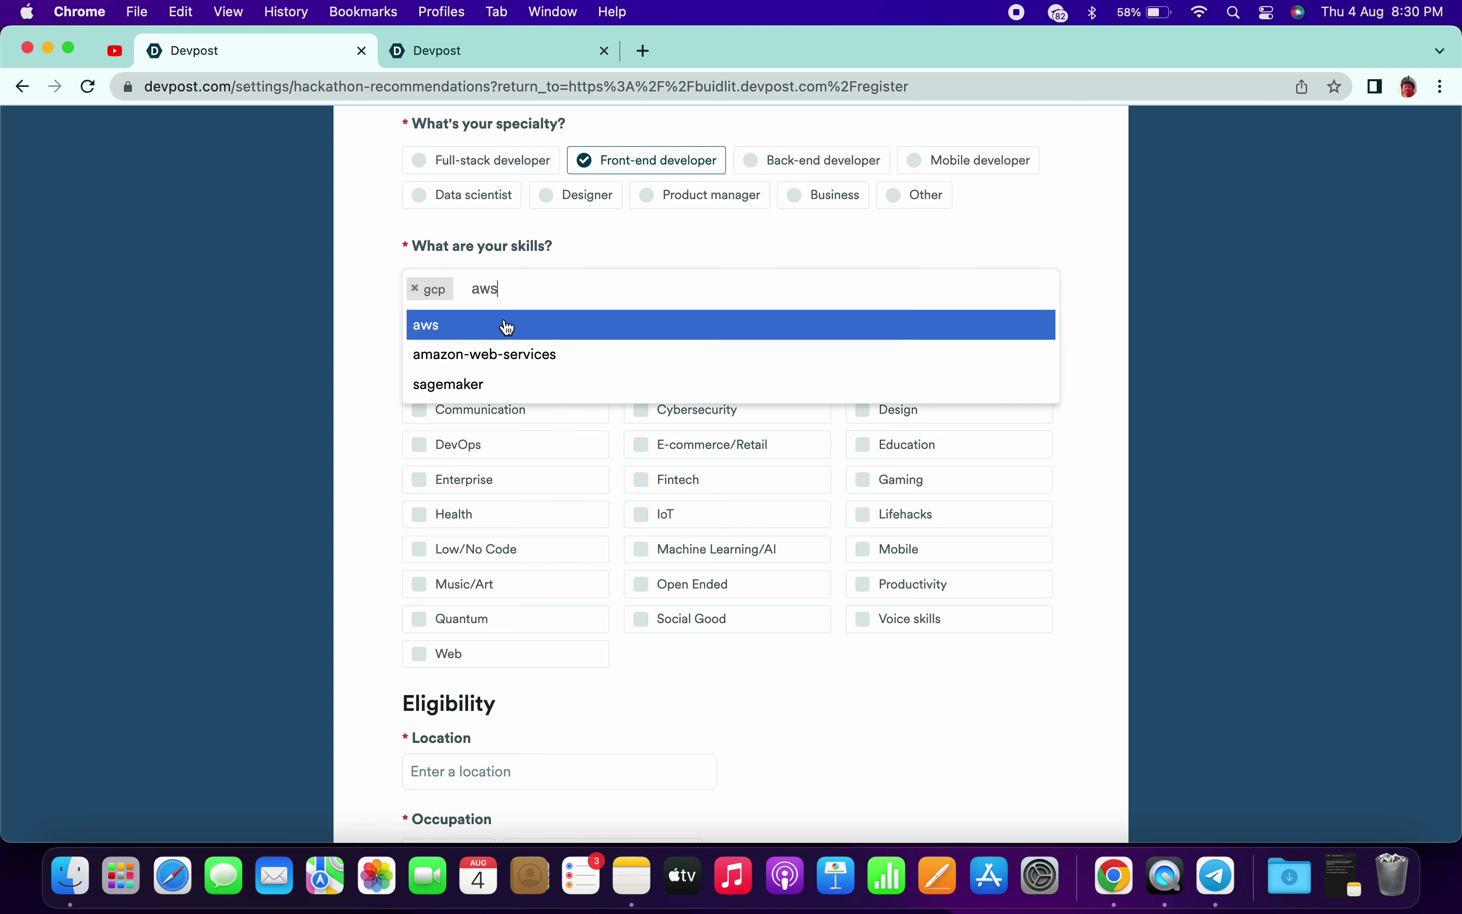
pyautogui.click(508, 327)
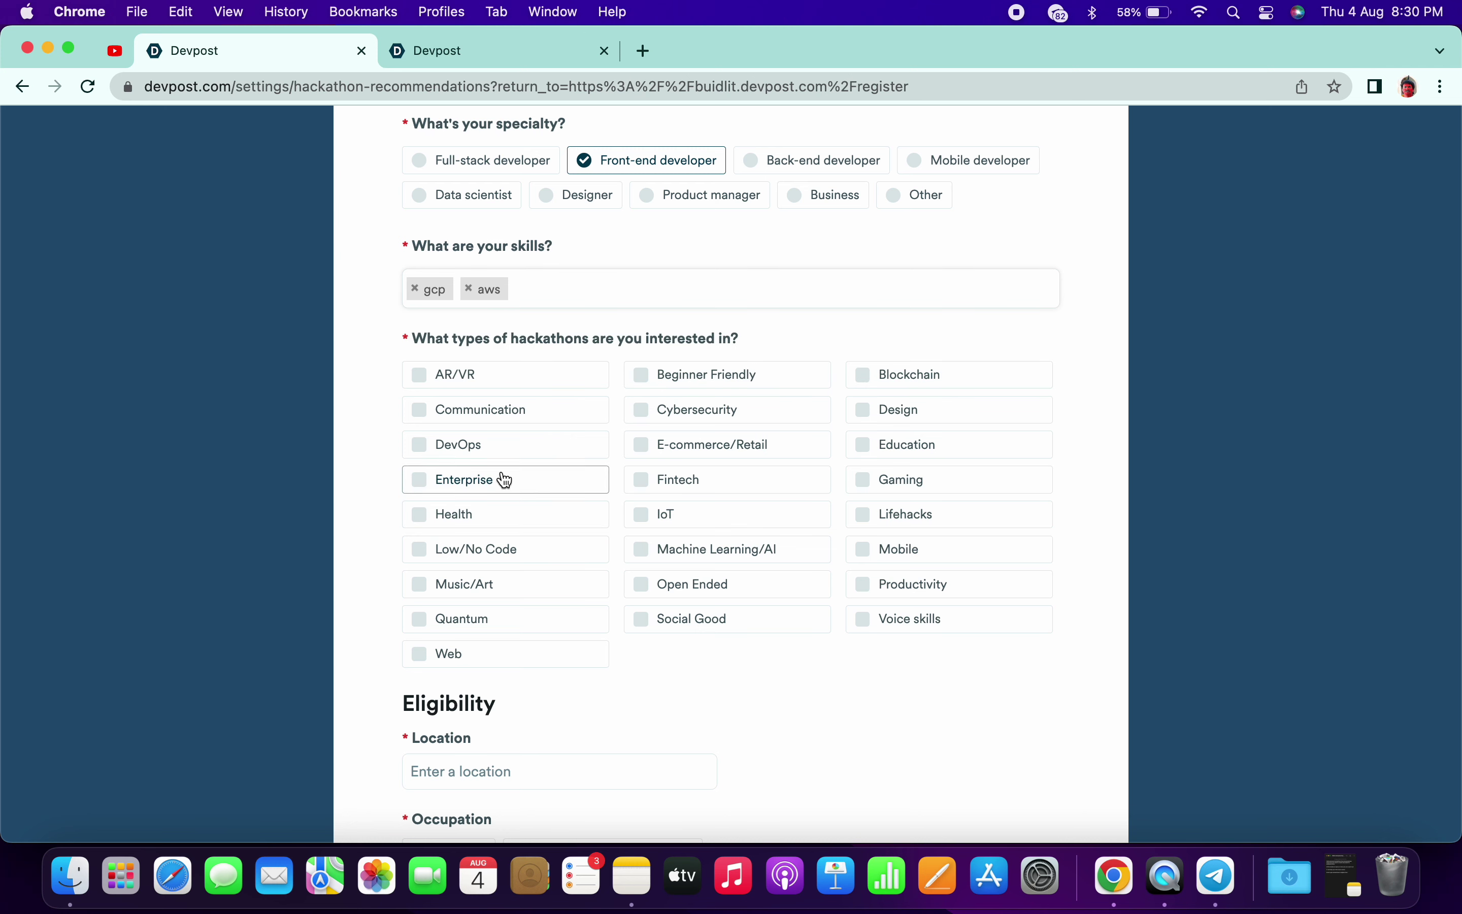
# Step: Set the eligibility location to the suggested Mahabaleshwar, Maharashtra, India
pyautogui.scroll(-1, 494, 499)
pyautogui.scroll(-2, 496, 499)
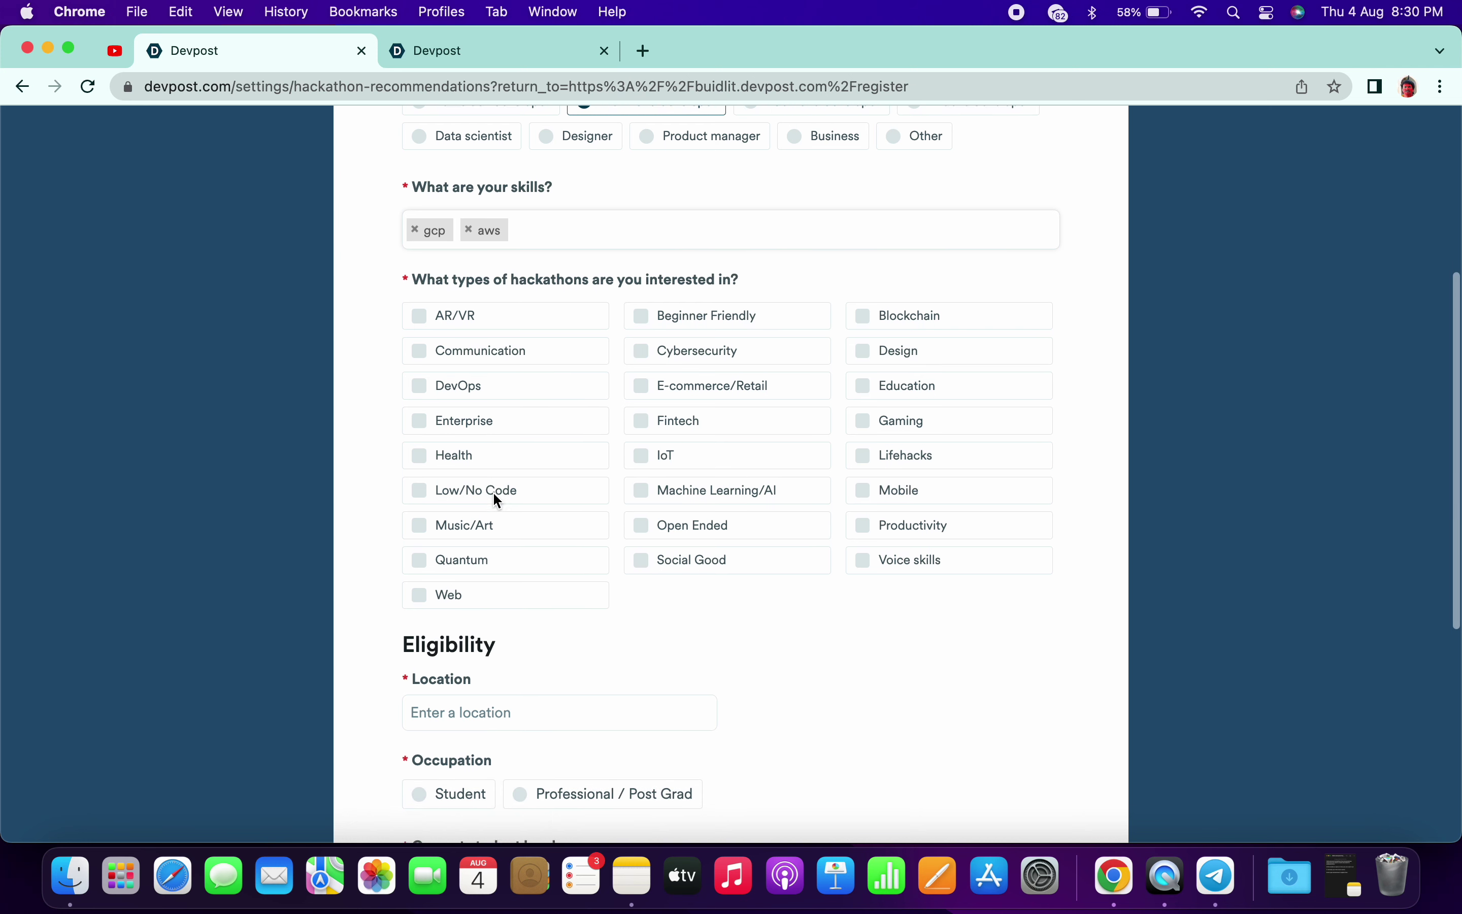
pyautogui.click(481, 668)
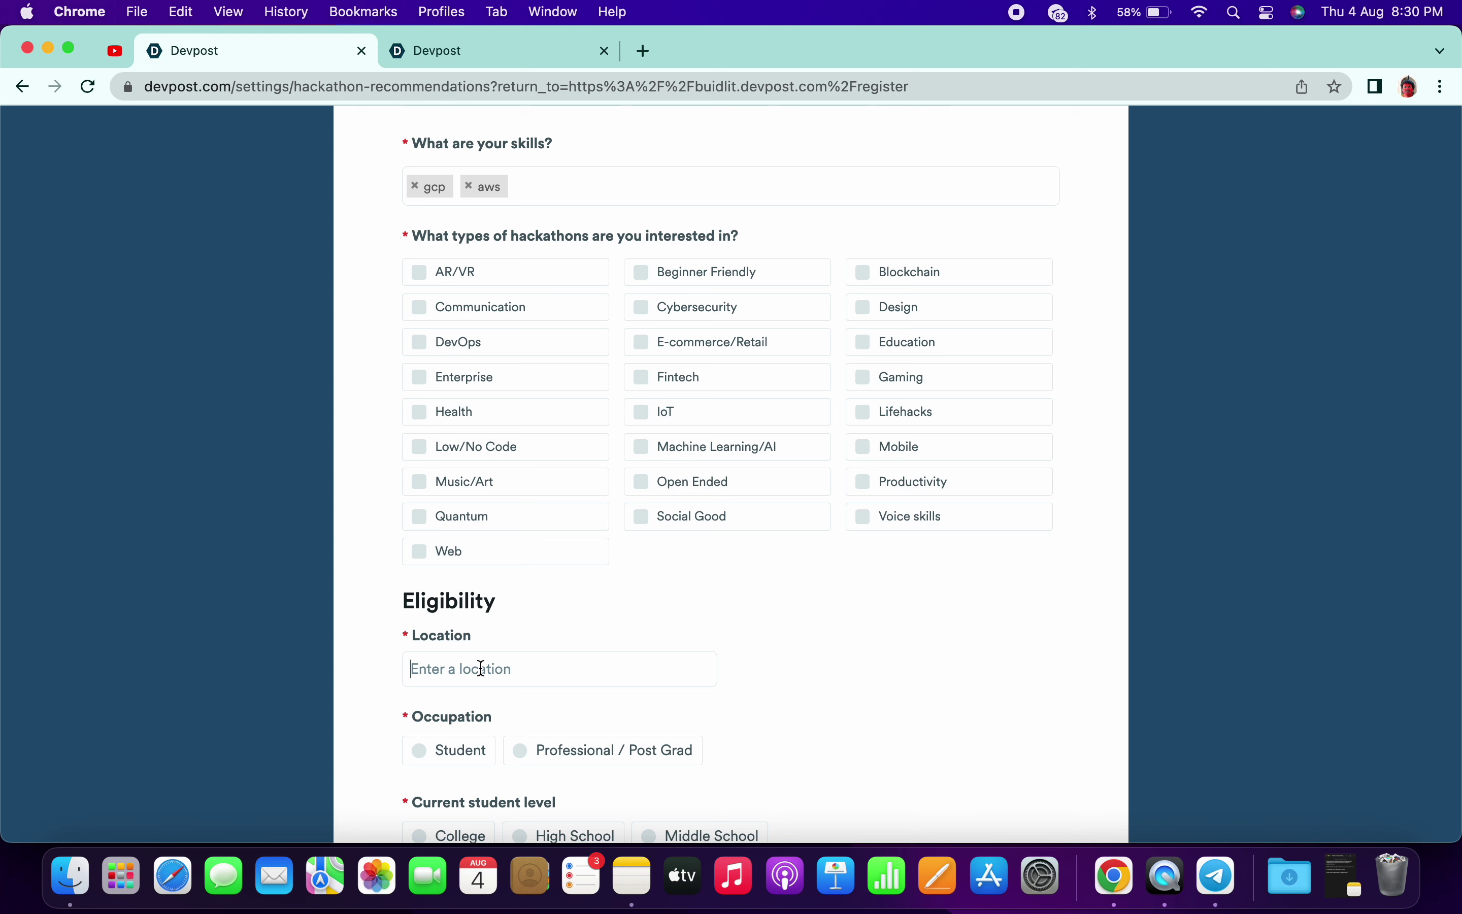
pyautogui.write('ma')
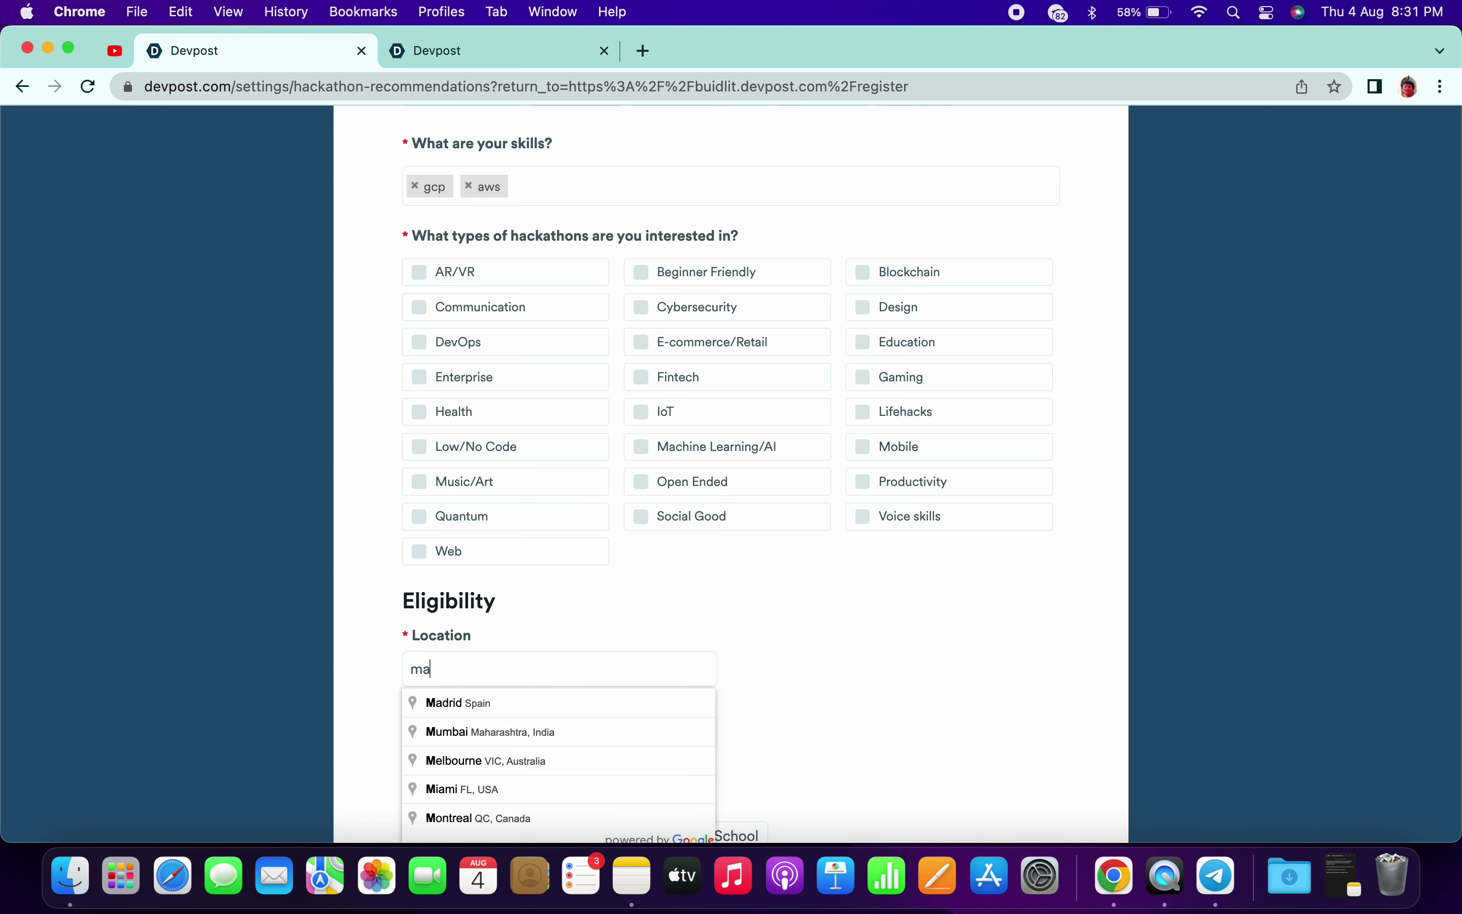
pyautogui.write('ha')
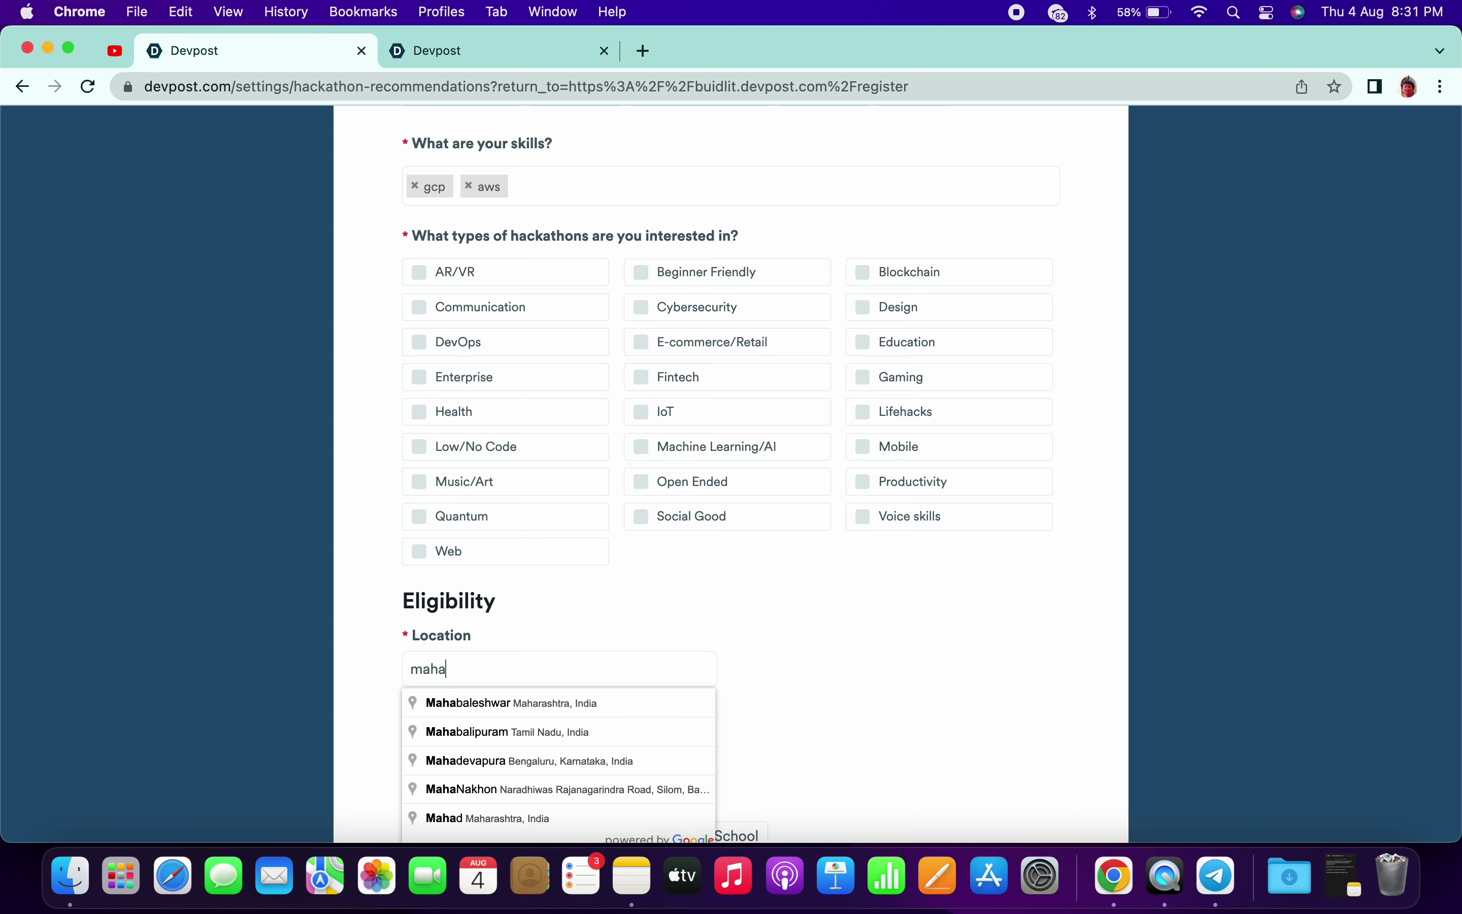
pyautogui.write('ra')
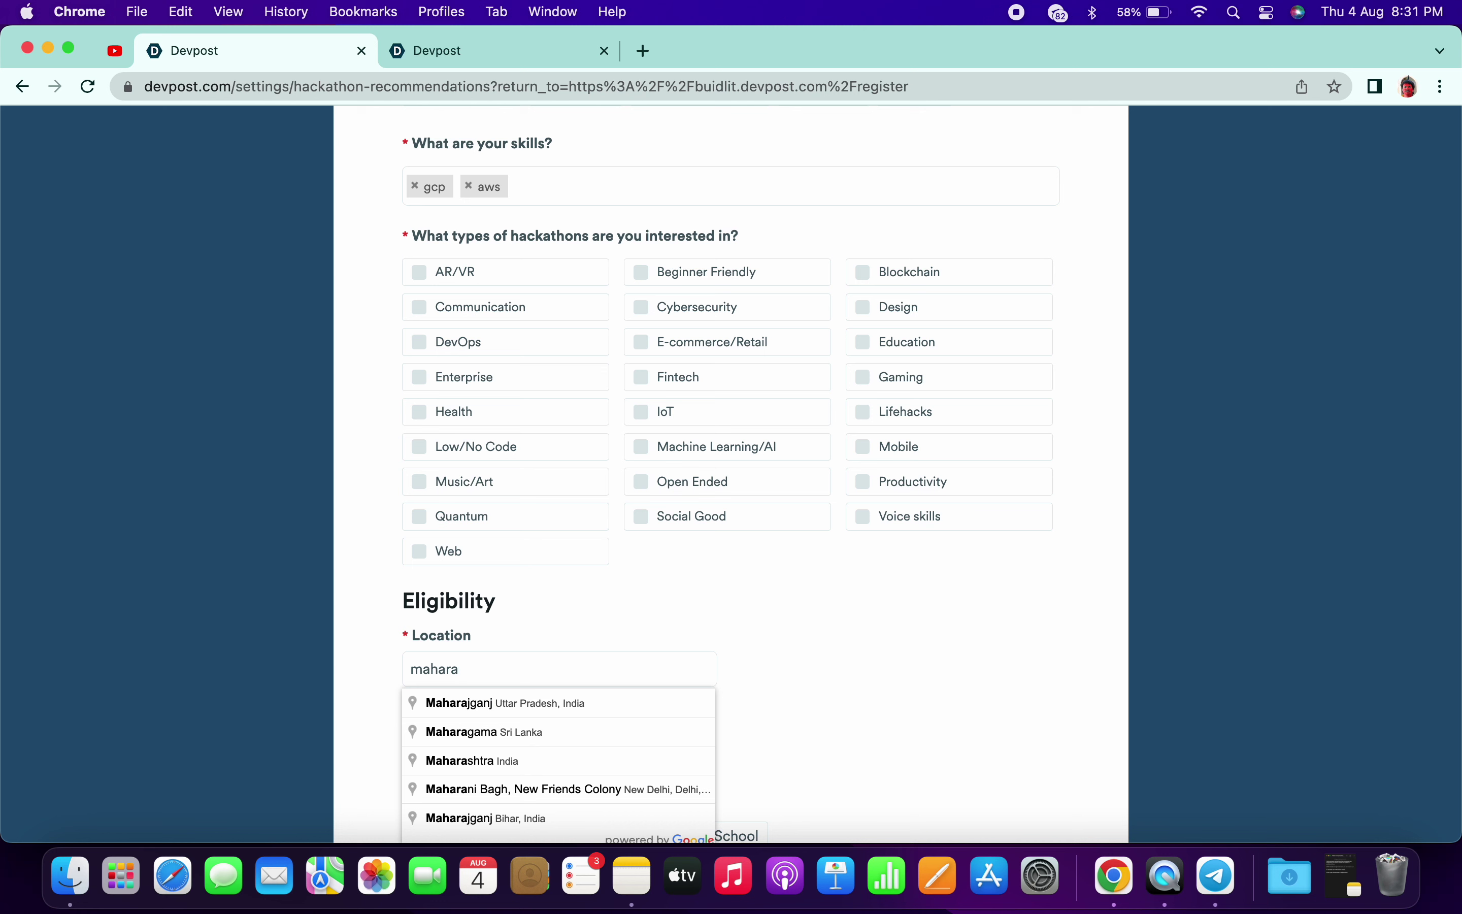
pyautogui.press('BackSpace')
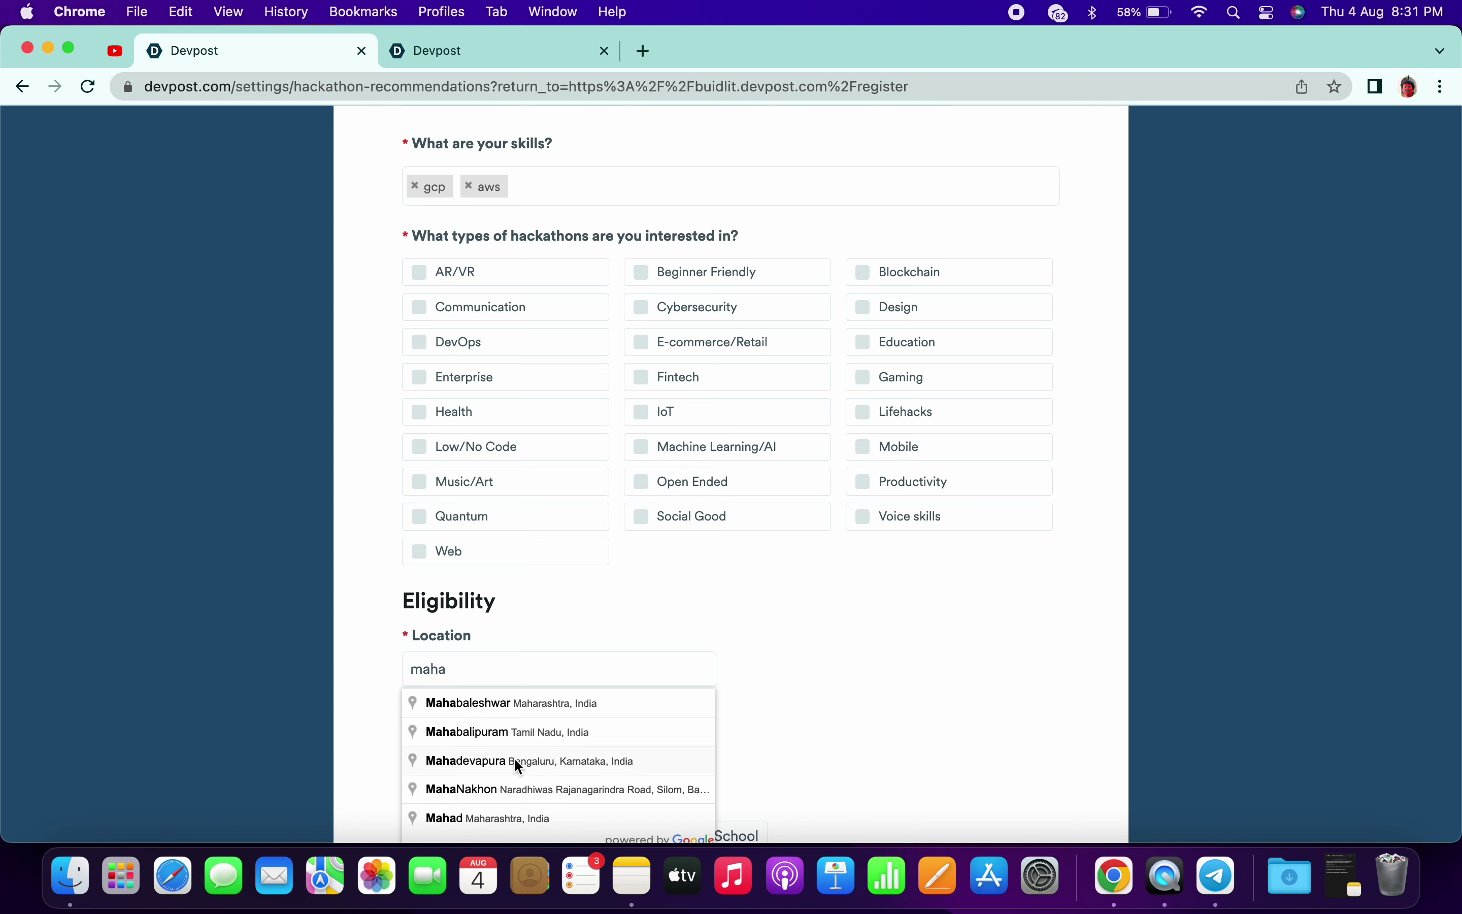
pyautogui.click(496, 712)
pyautogui.scroll(-3, 581, 667)
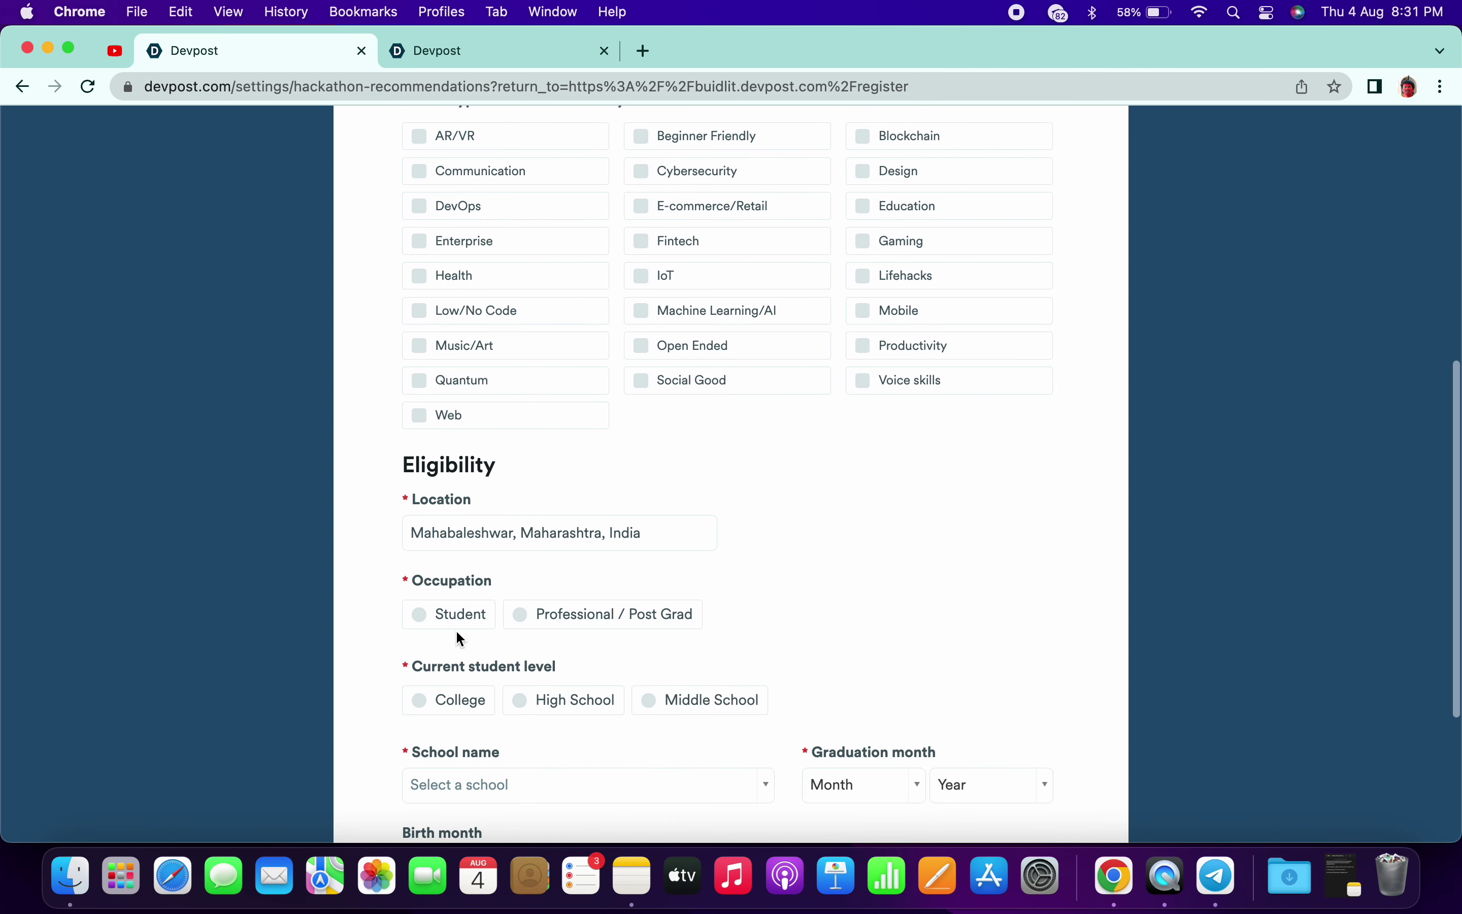
# Step: Set the occupation to Student and the current student level to College in the eligibility section
pyautogui.scroll(-3, 459, 619)
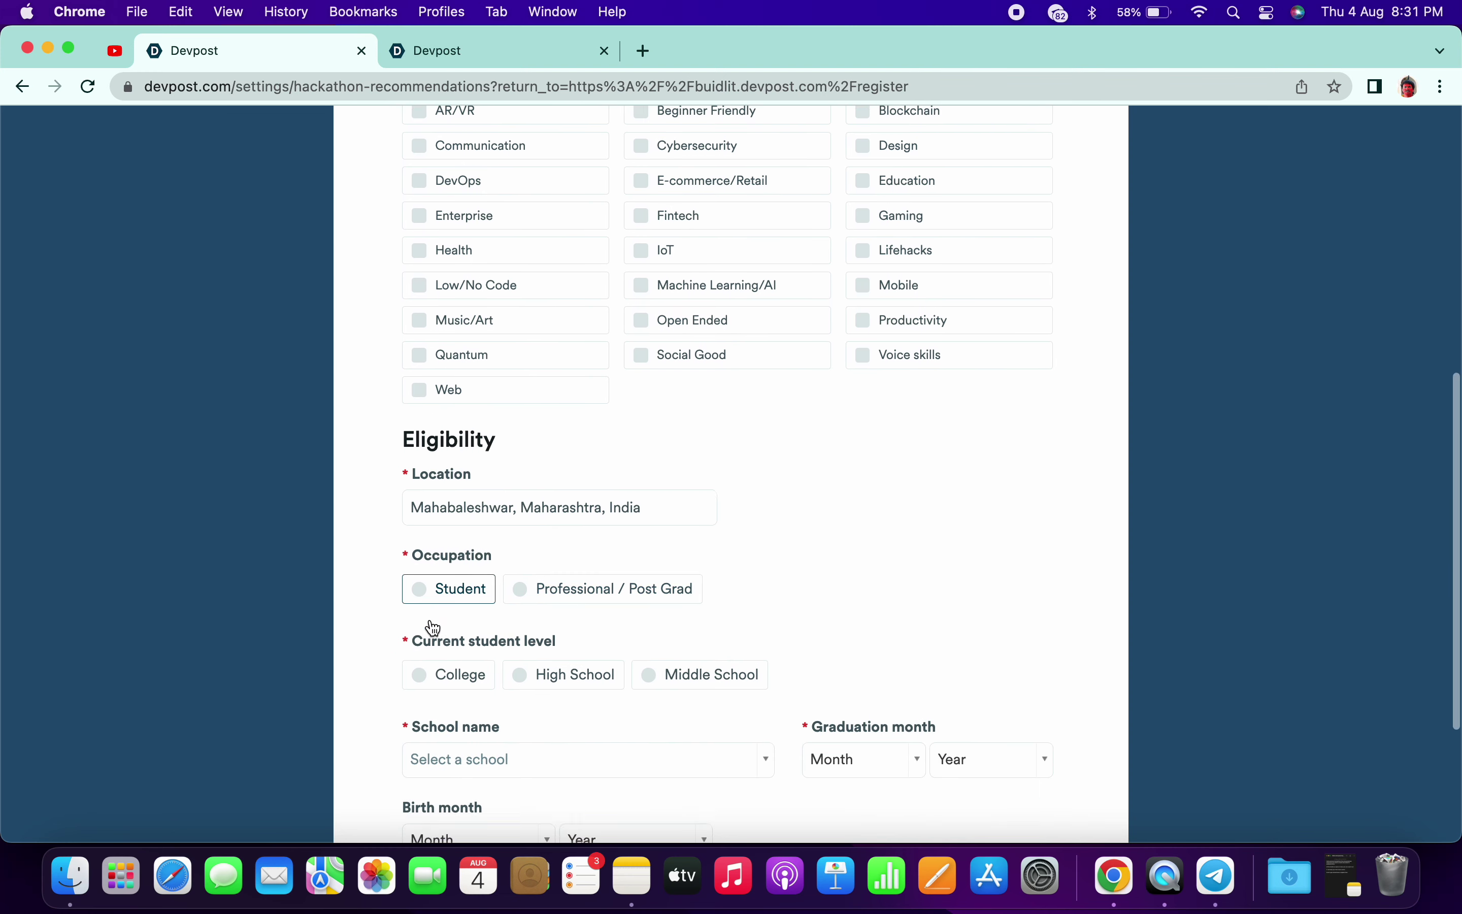
pyautogui.click(438, 521)
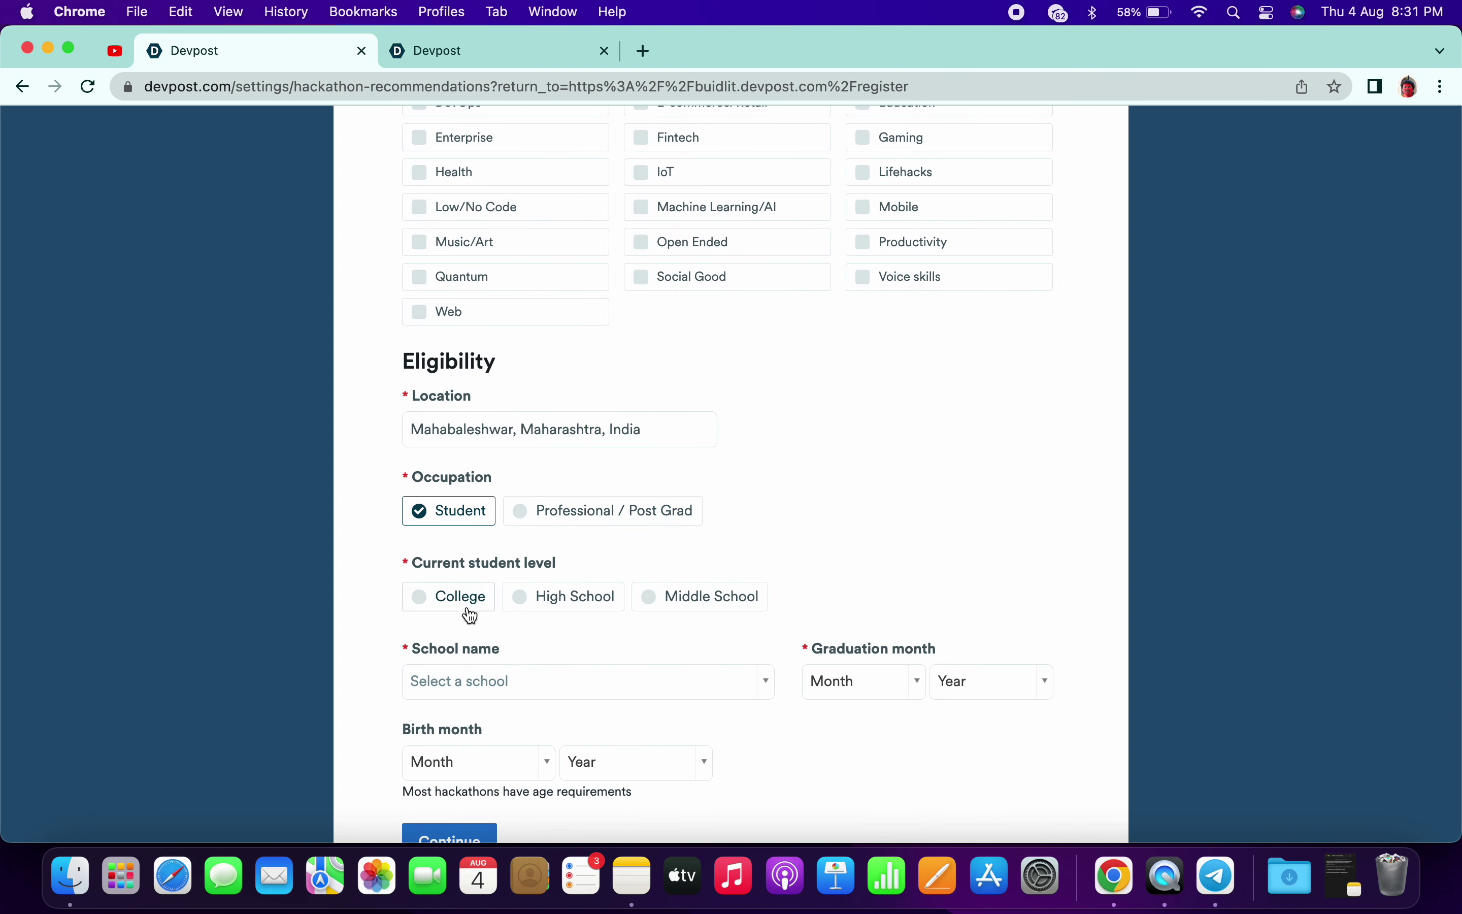
pyautogui.click(436, 601)
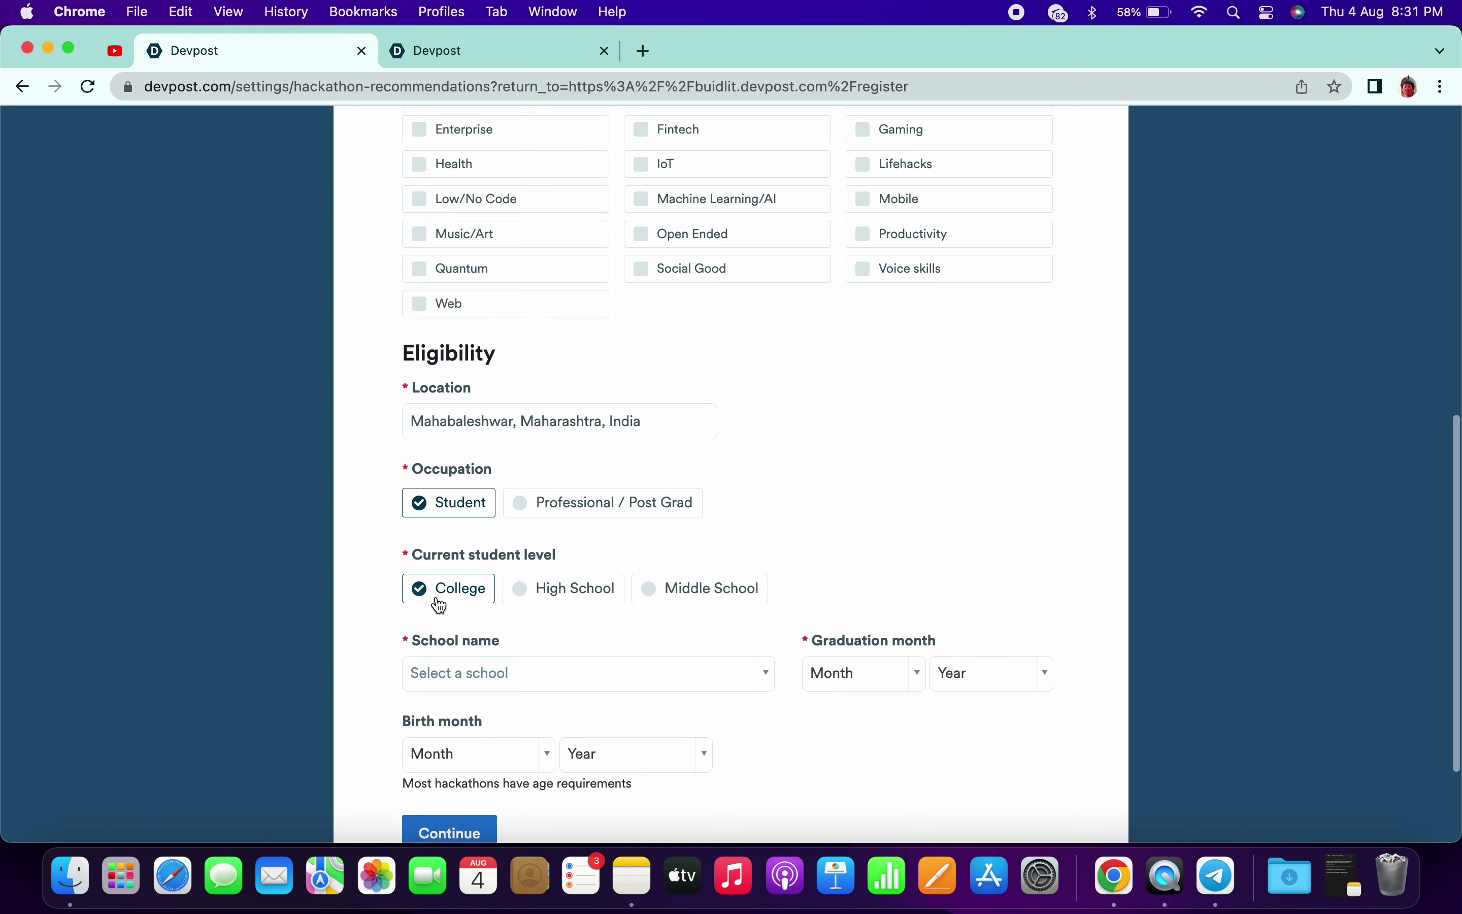
pyautogui.scroll(-3, 462, 596)
pyautogui.click(503, 574)
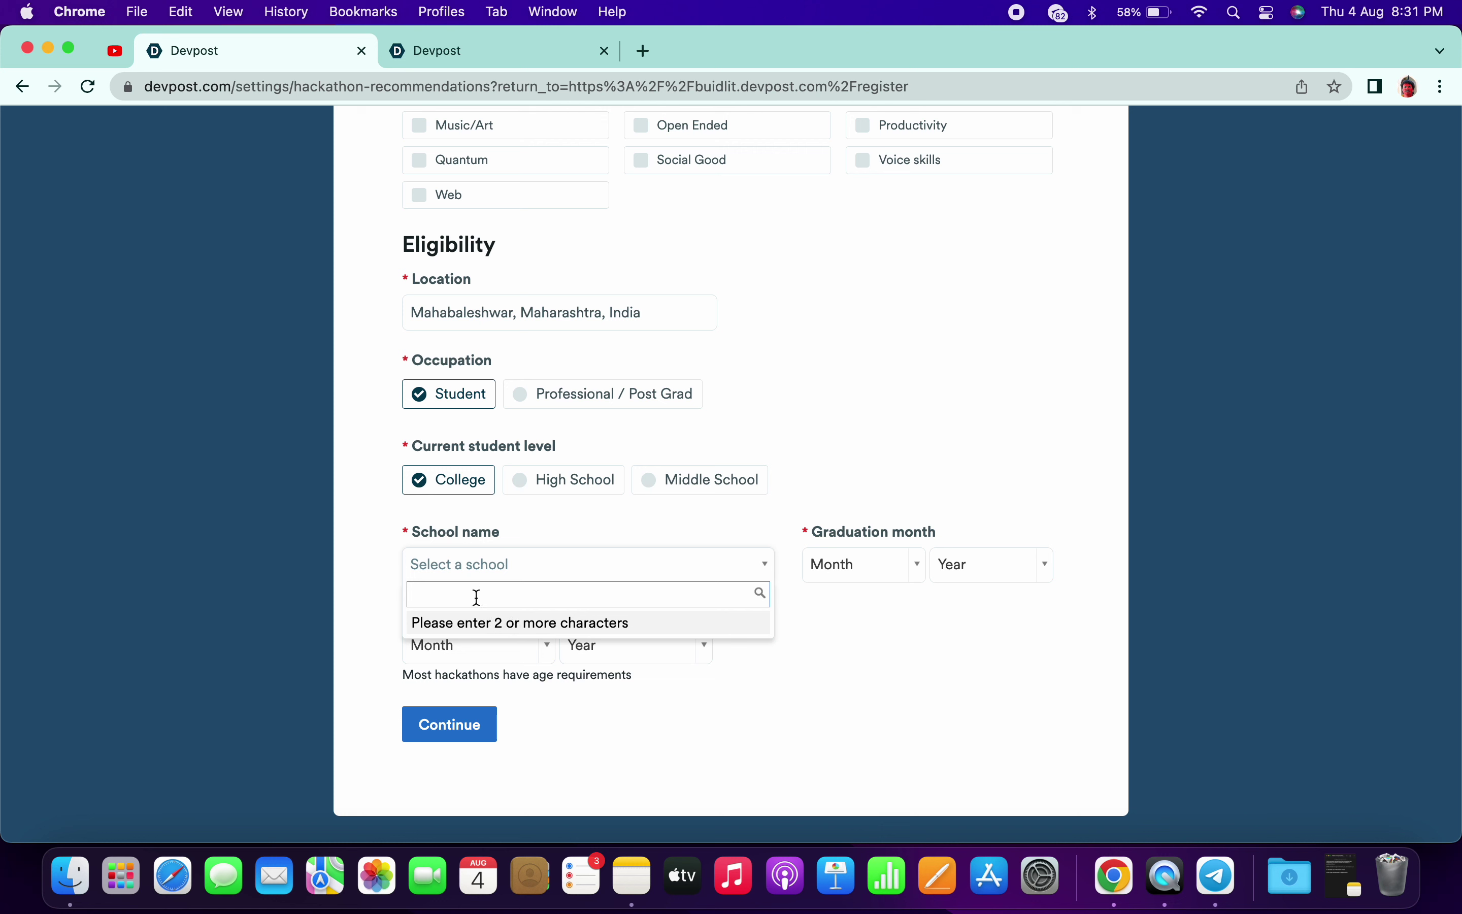
pyautogui.write('mah')
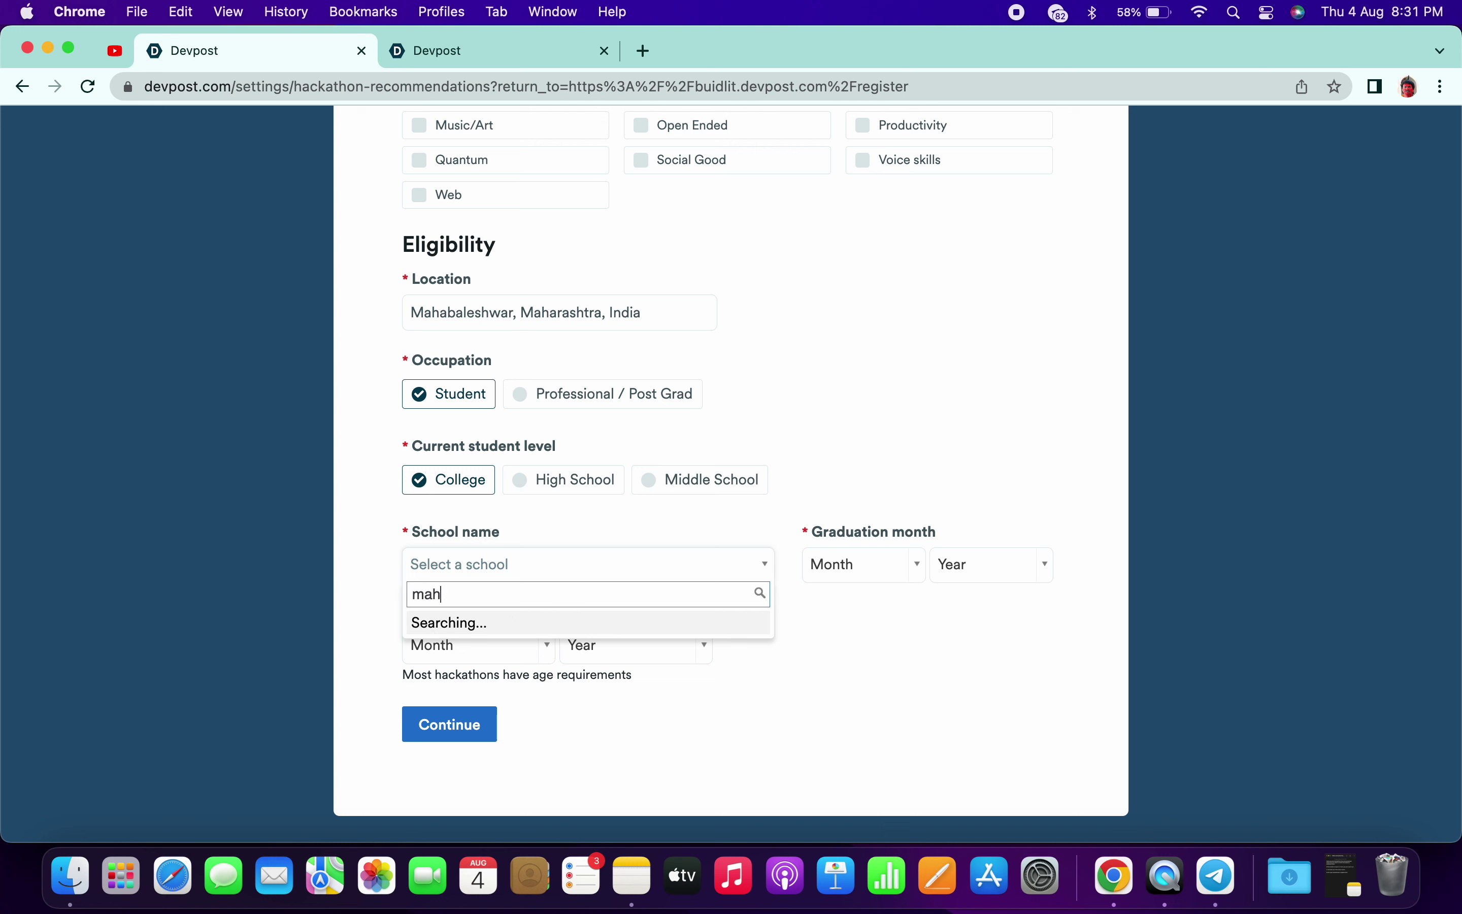
pyautogui.write('a')
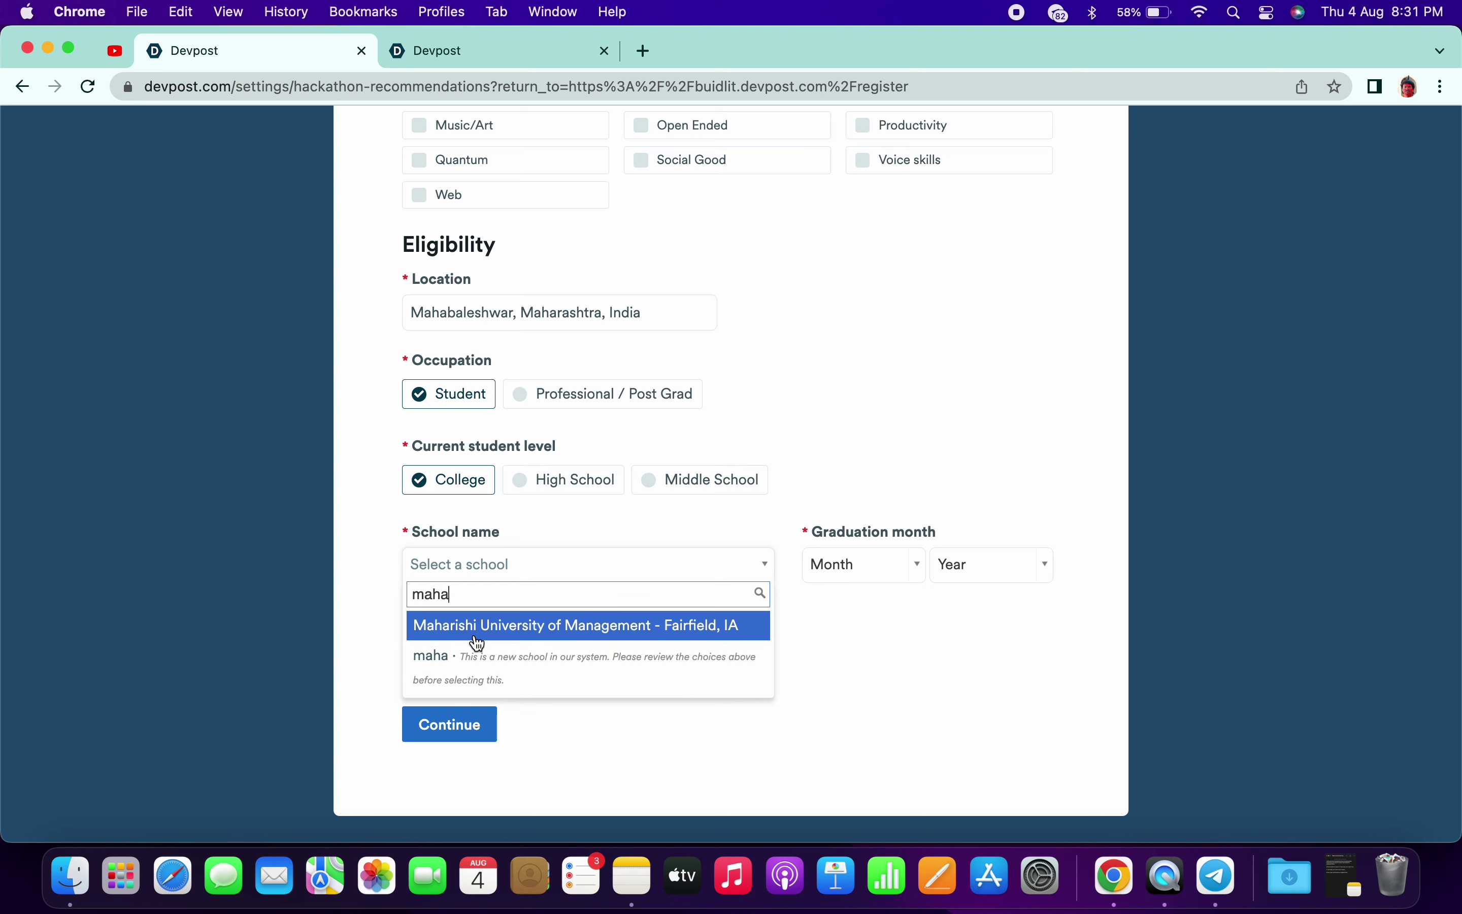
pyautogui.press('BackSpace')
pyautogui.press('BackSpace')
pyautogui.press('BackSpace')
pyautogui.press('BackSpace')
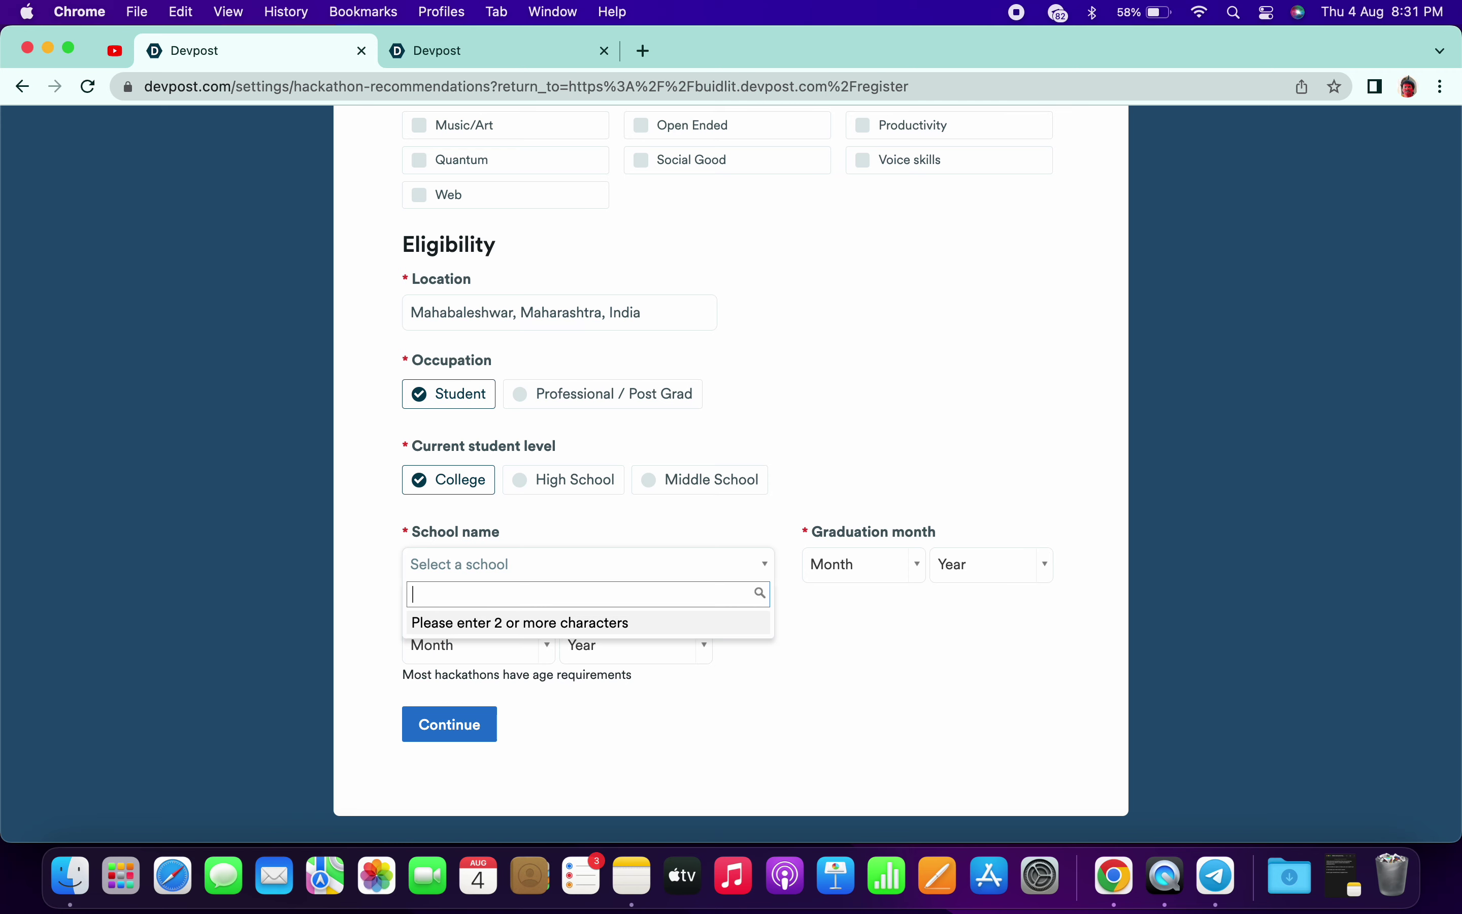
pyautogui.click(605, 684)
# Step: Try to submit the preferences with DevOps, IoT and Quantum selected as the hackathon interests
pyautogui.scroll(15, 571, 786)
pyautogui.scroll(-4, 575, 791)
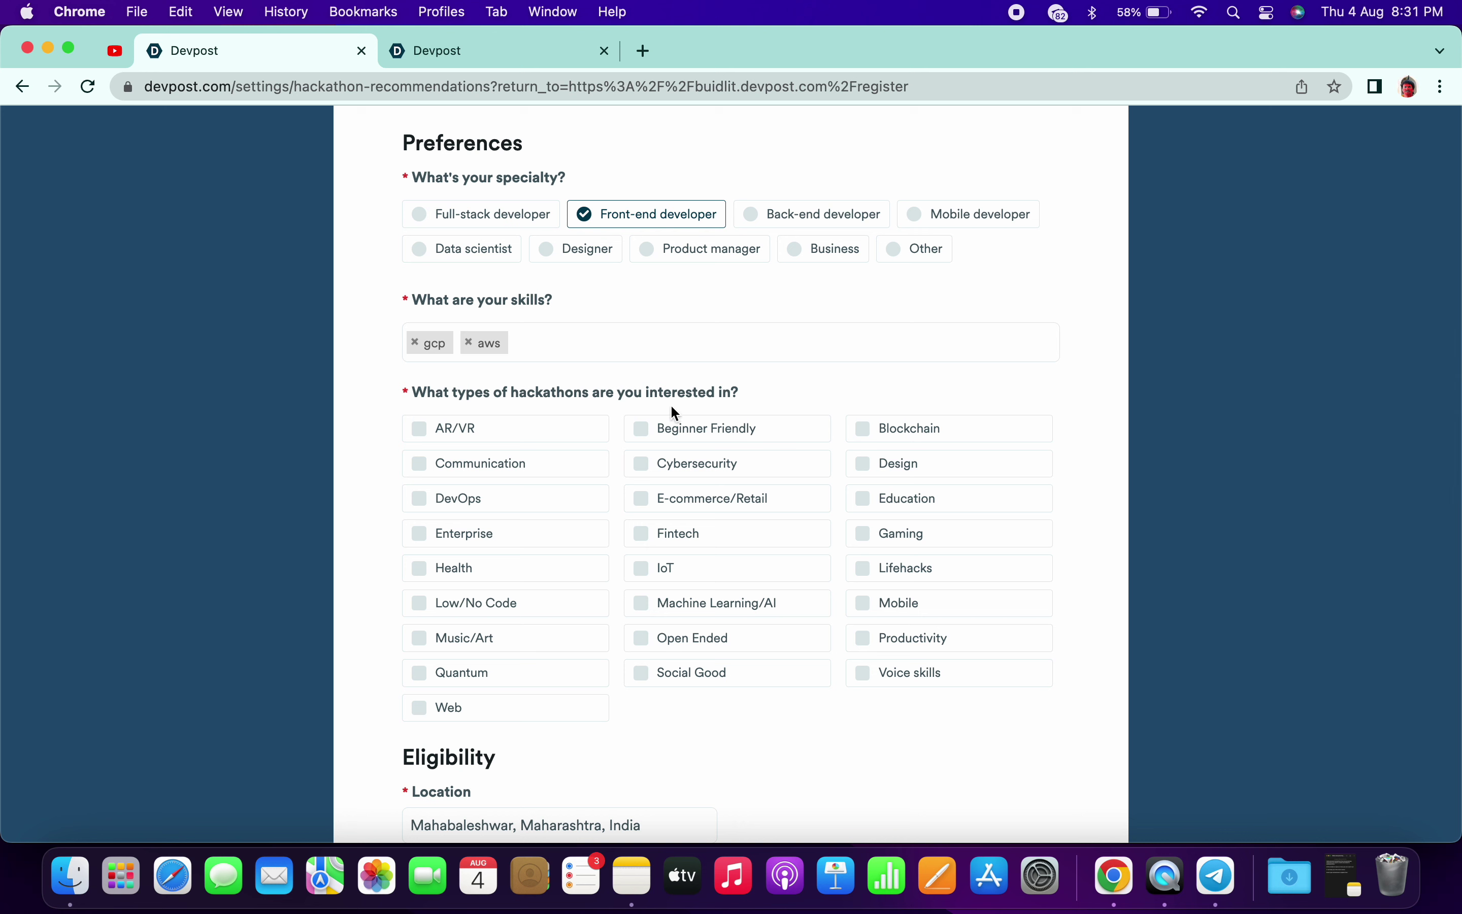
pyautogui.click(430, 510)
pyautogui.click(647, 578)
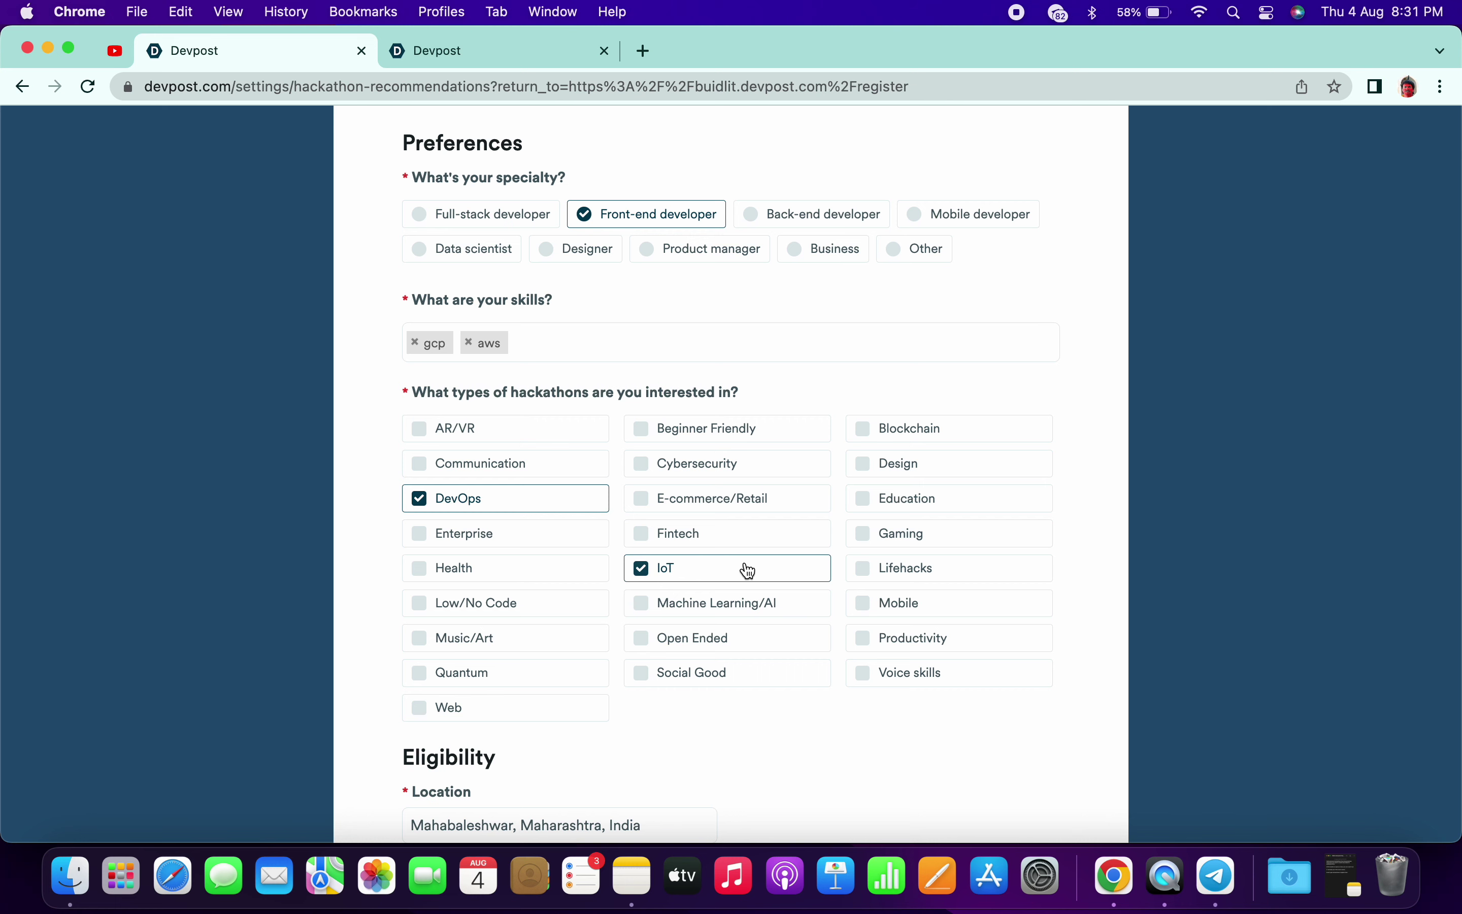
pyautogui.click(418, 673)
pyautogui.scroll(-10, 417, 683)
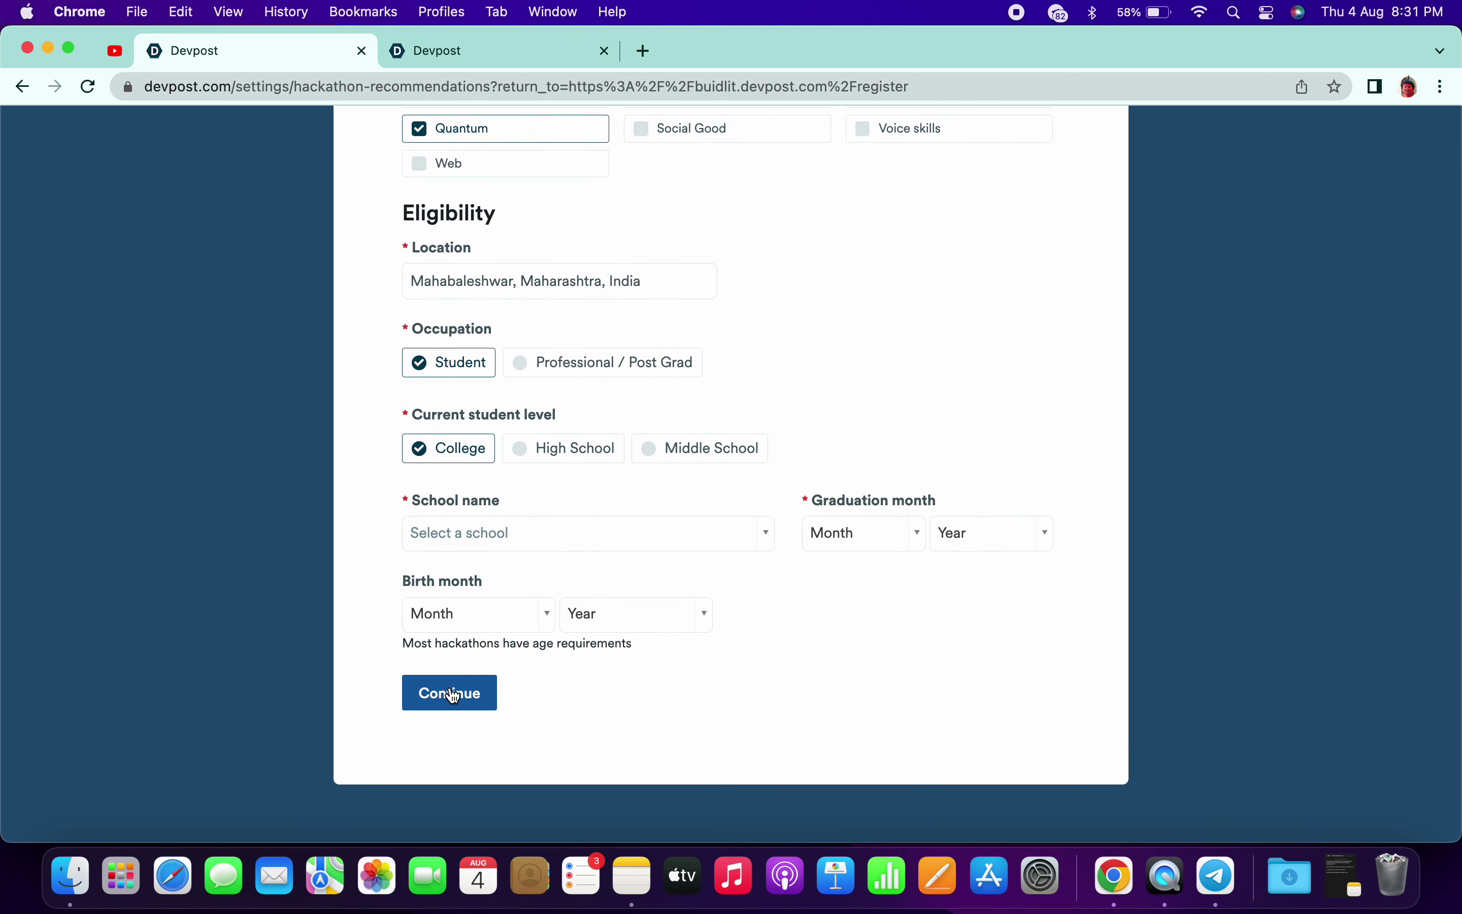
pyautogui.click(455, 695)
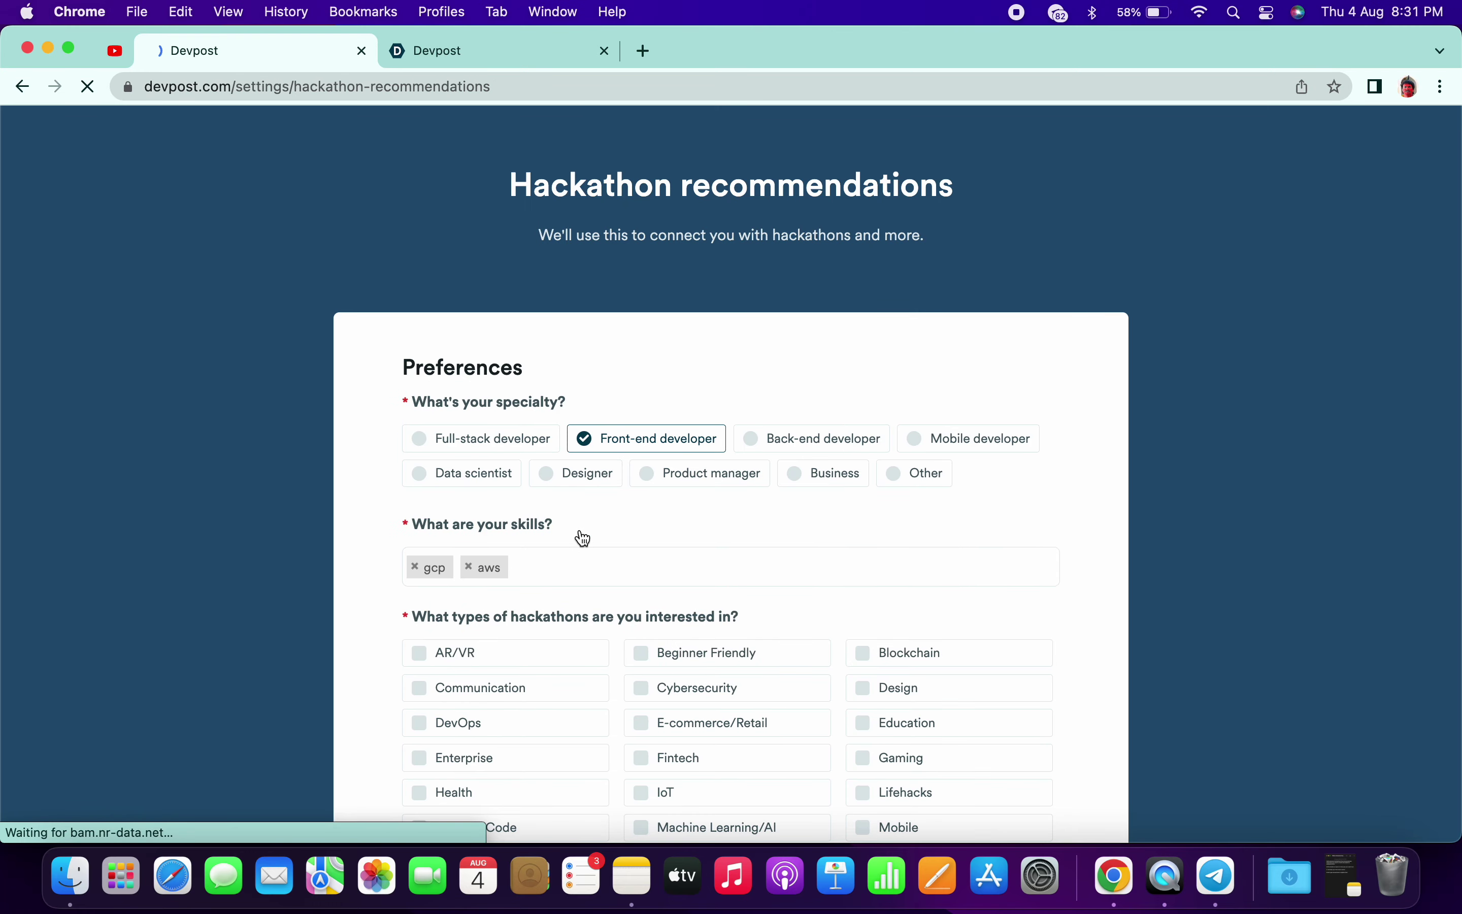
# Step: Search the schools for "maha" and set the school name to Maharishi University of Management - Fairfield, IA
pyautogui.click(501, 523)
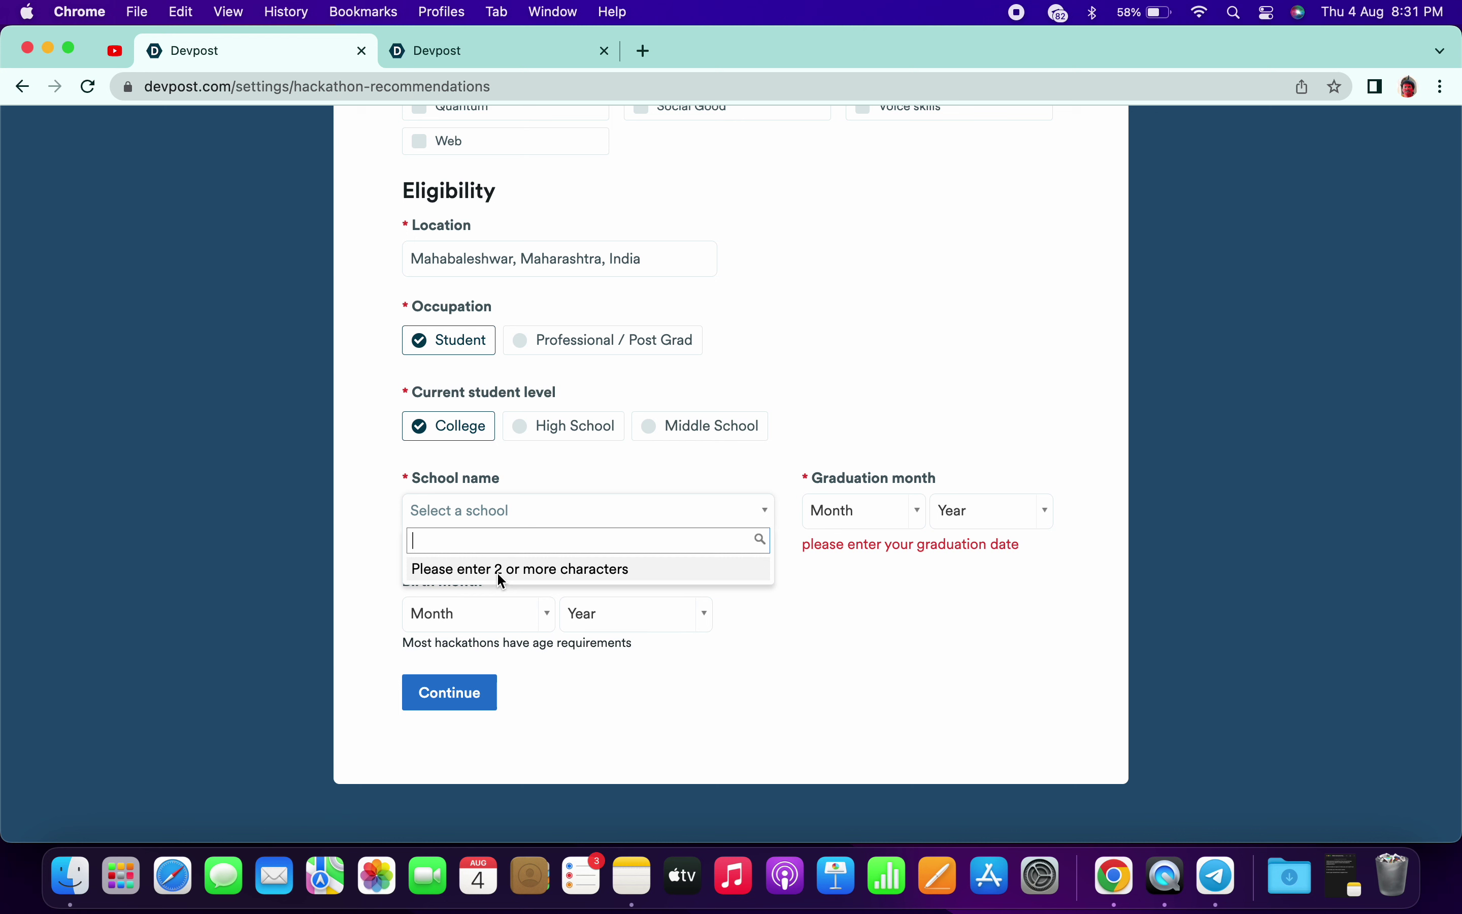
pyautogui.write('jd')
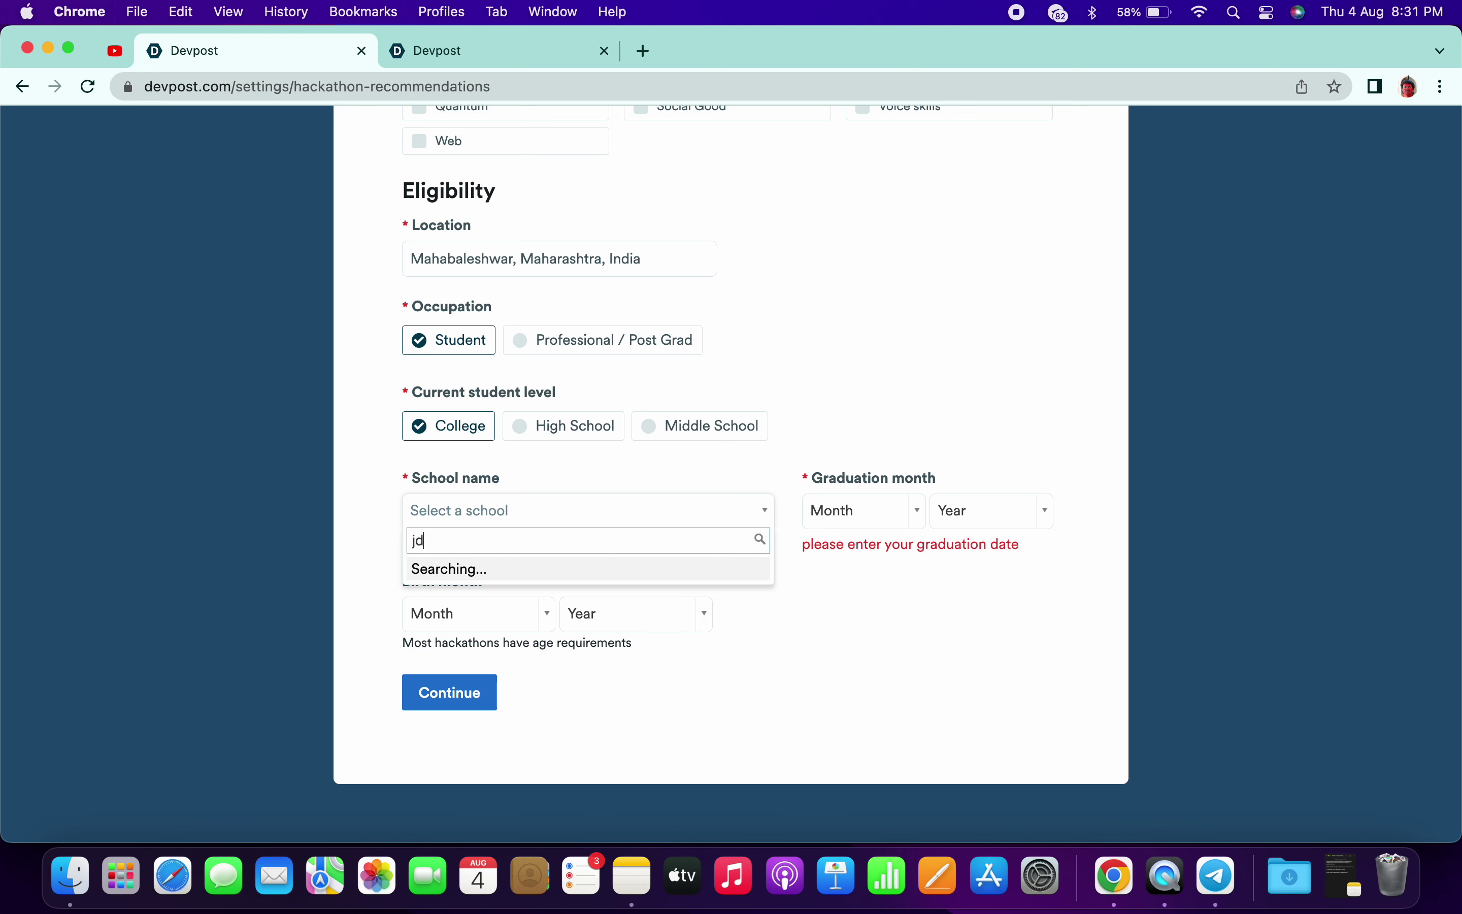
pyautogui.press('BackSpace')
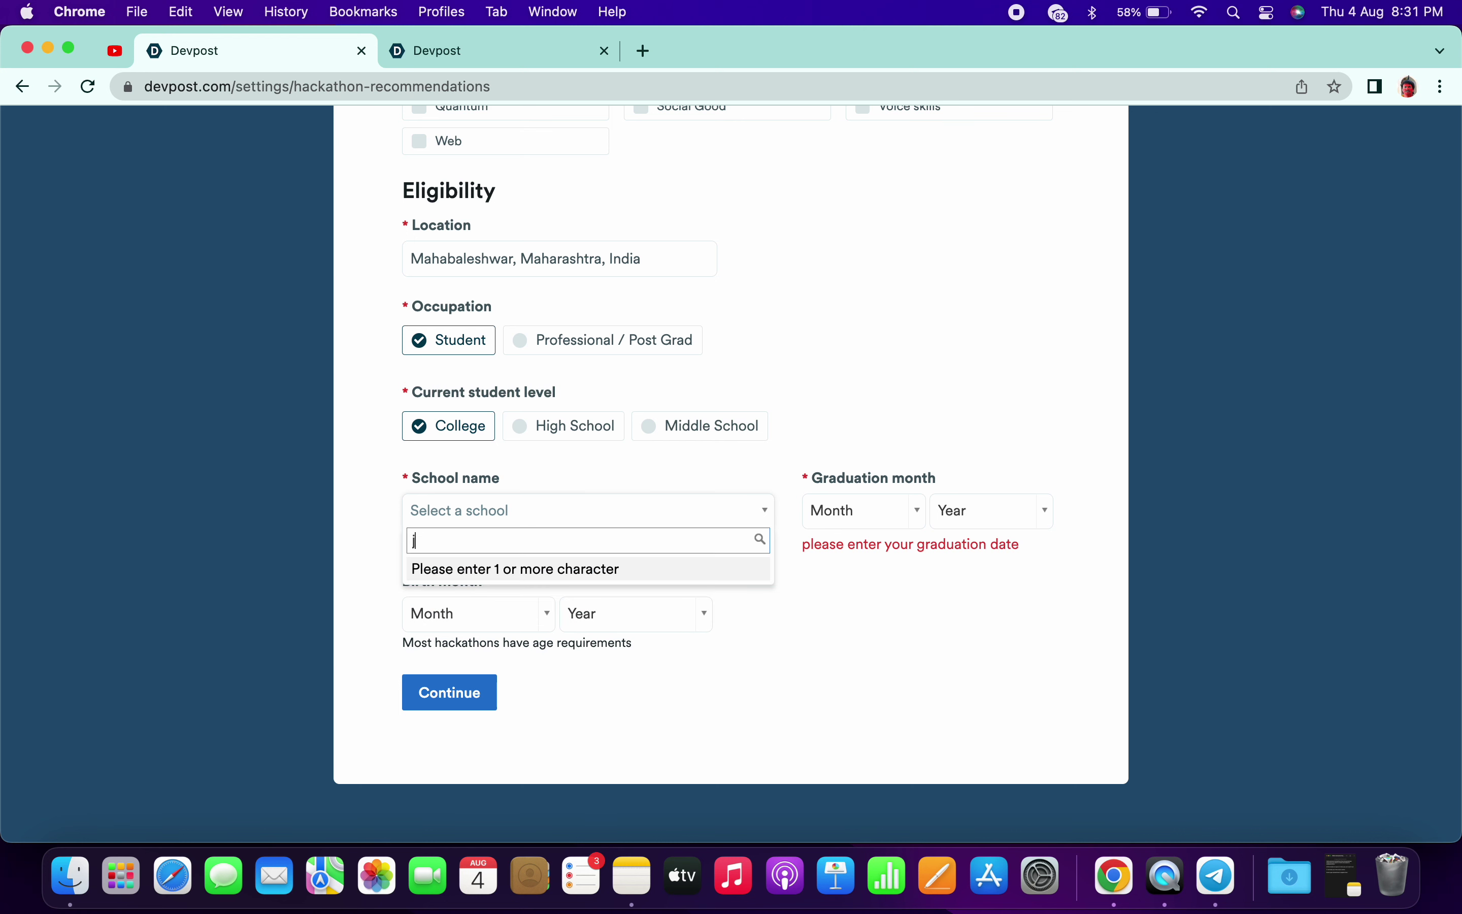
pyautogui.press('BackSpace')
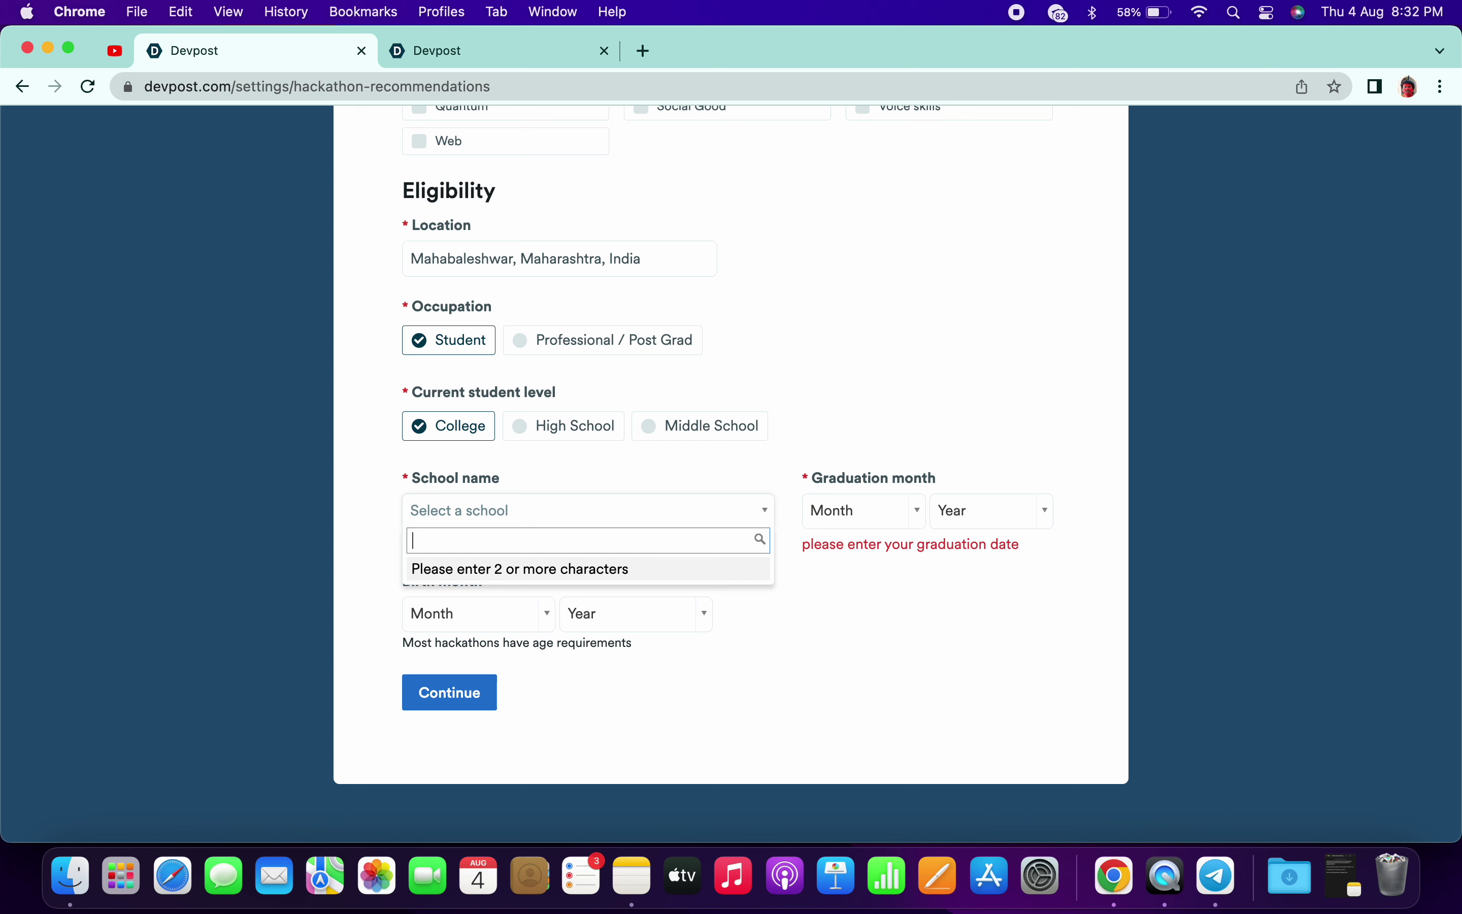
pyautogui.write('kd')
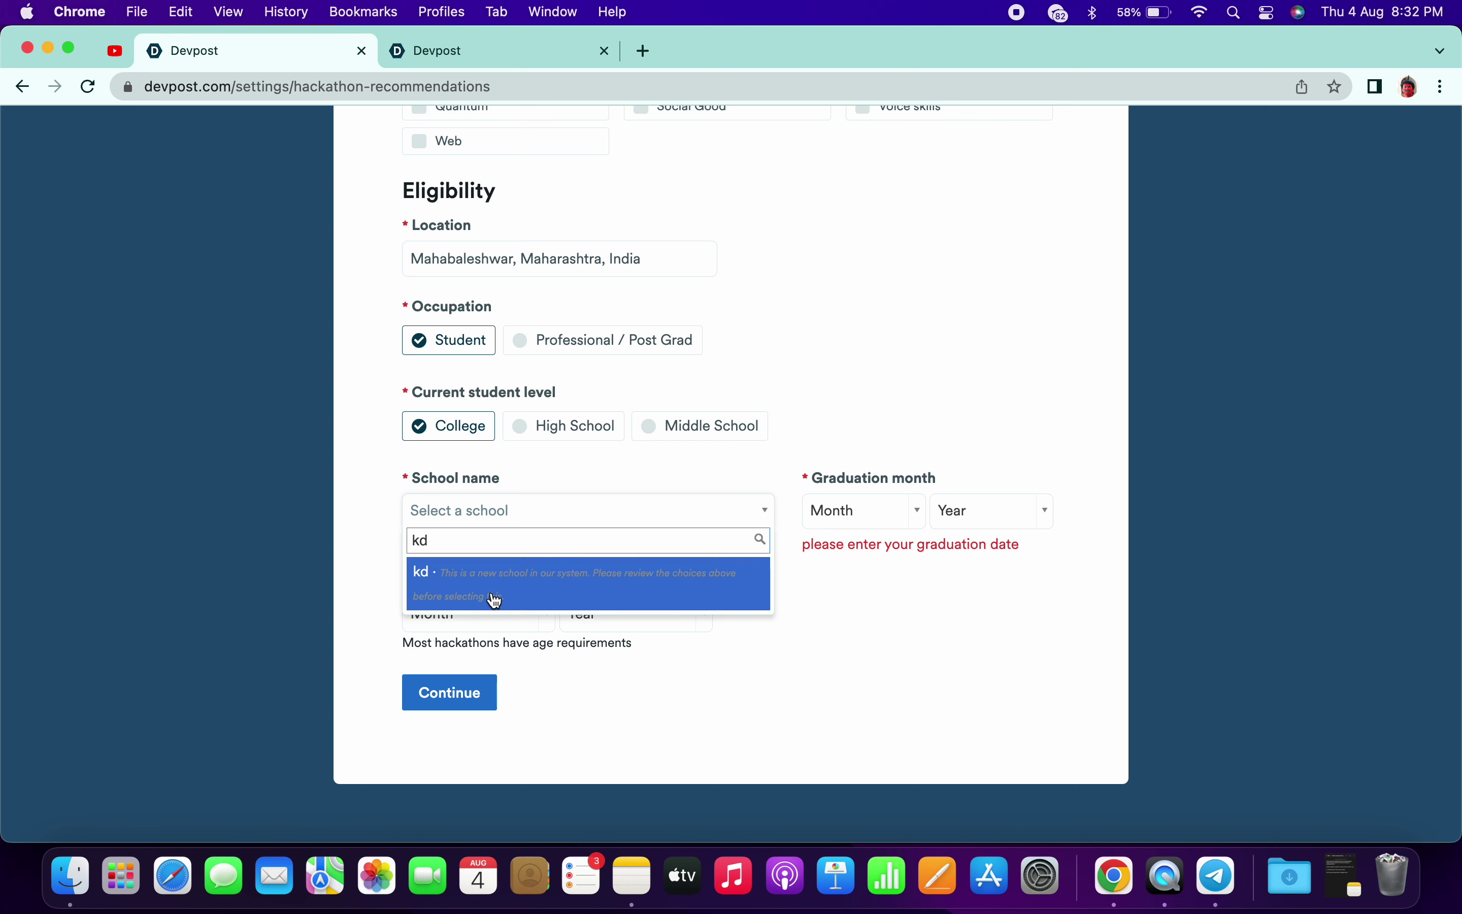
pyautogui.press('BackSpace')
pyautogui.press('BackSpace')
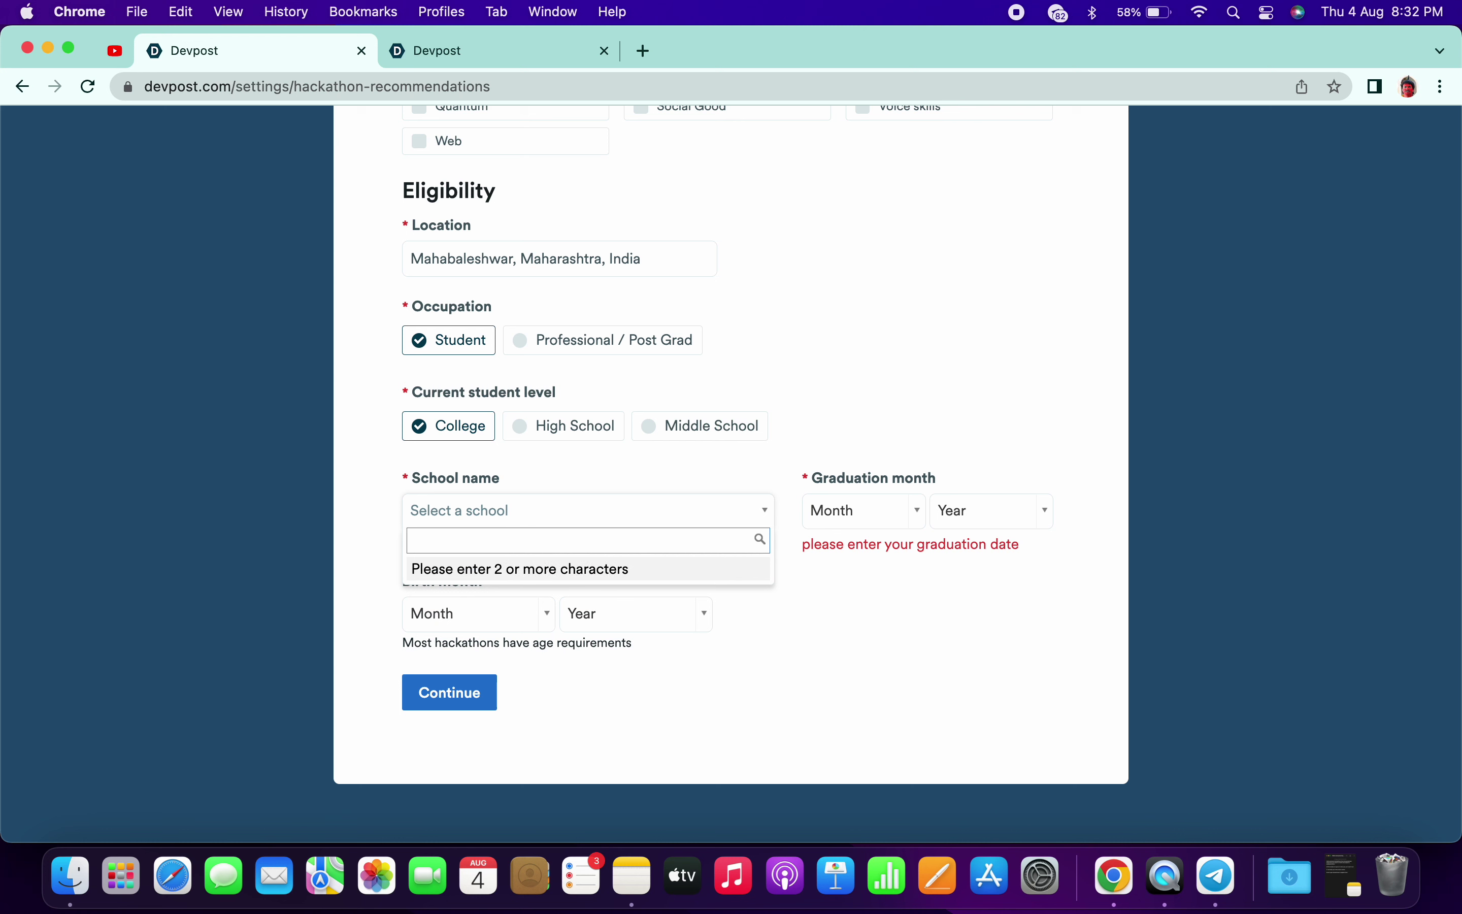
pyautogui.write('maha')
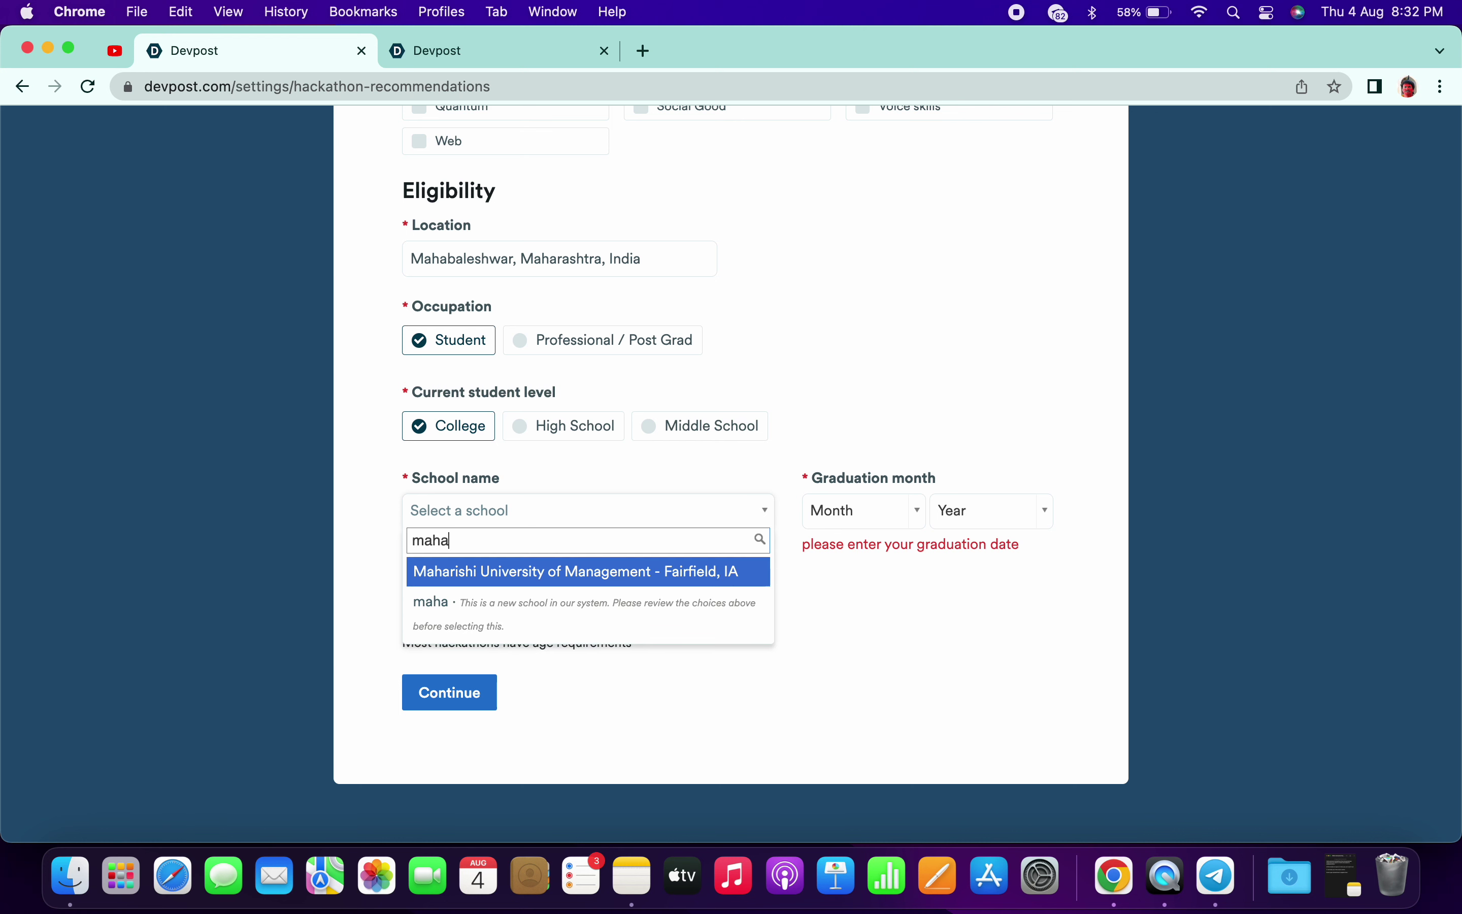
pyautogui.click(538, 580)
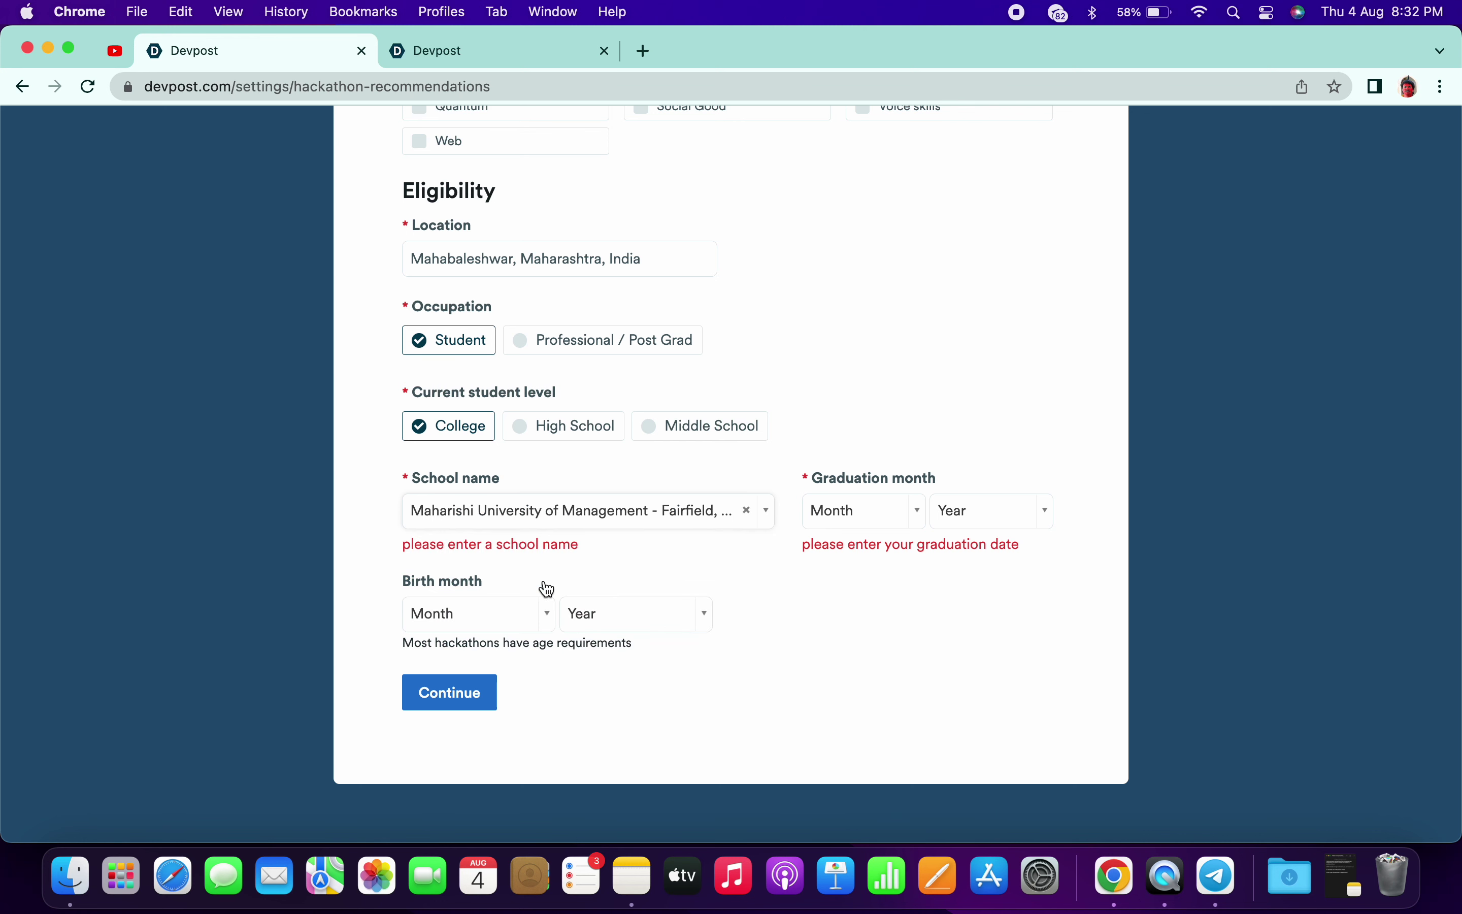
# Step: Set the graduation month to January and the graduation year to 2023
pyautogui.click(857, 516)
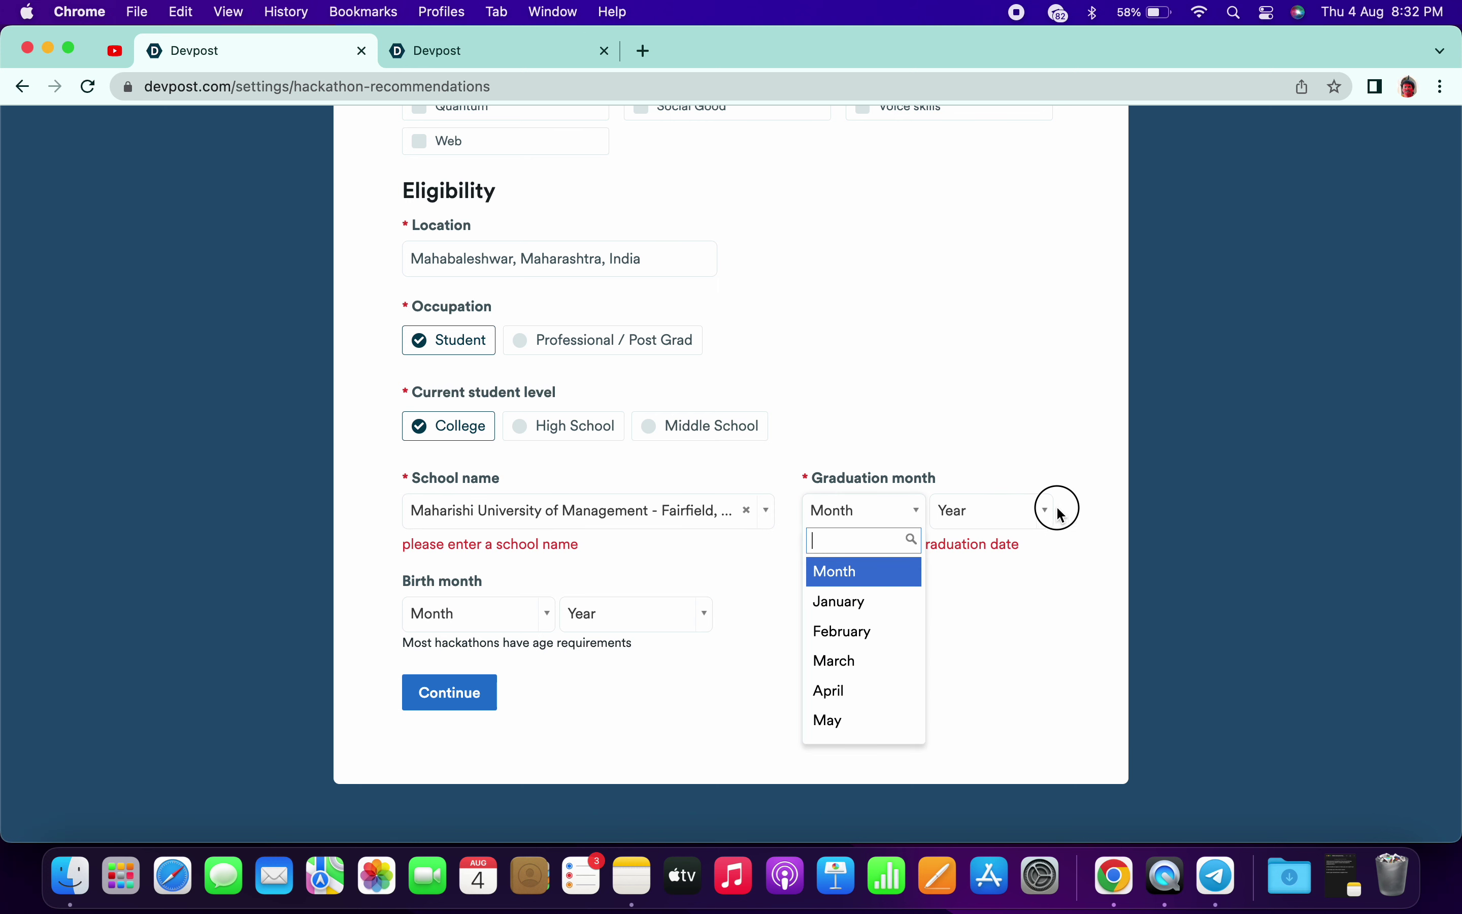
pyautogui.click(840, 602)
pyautogui.click(1009, 514)
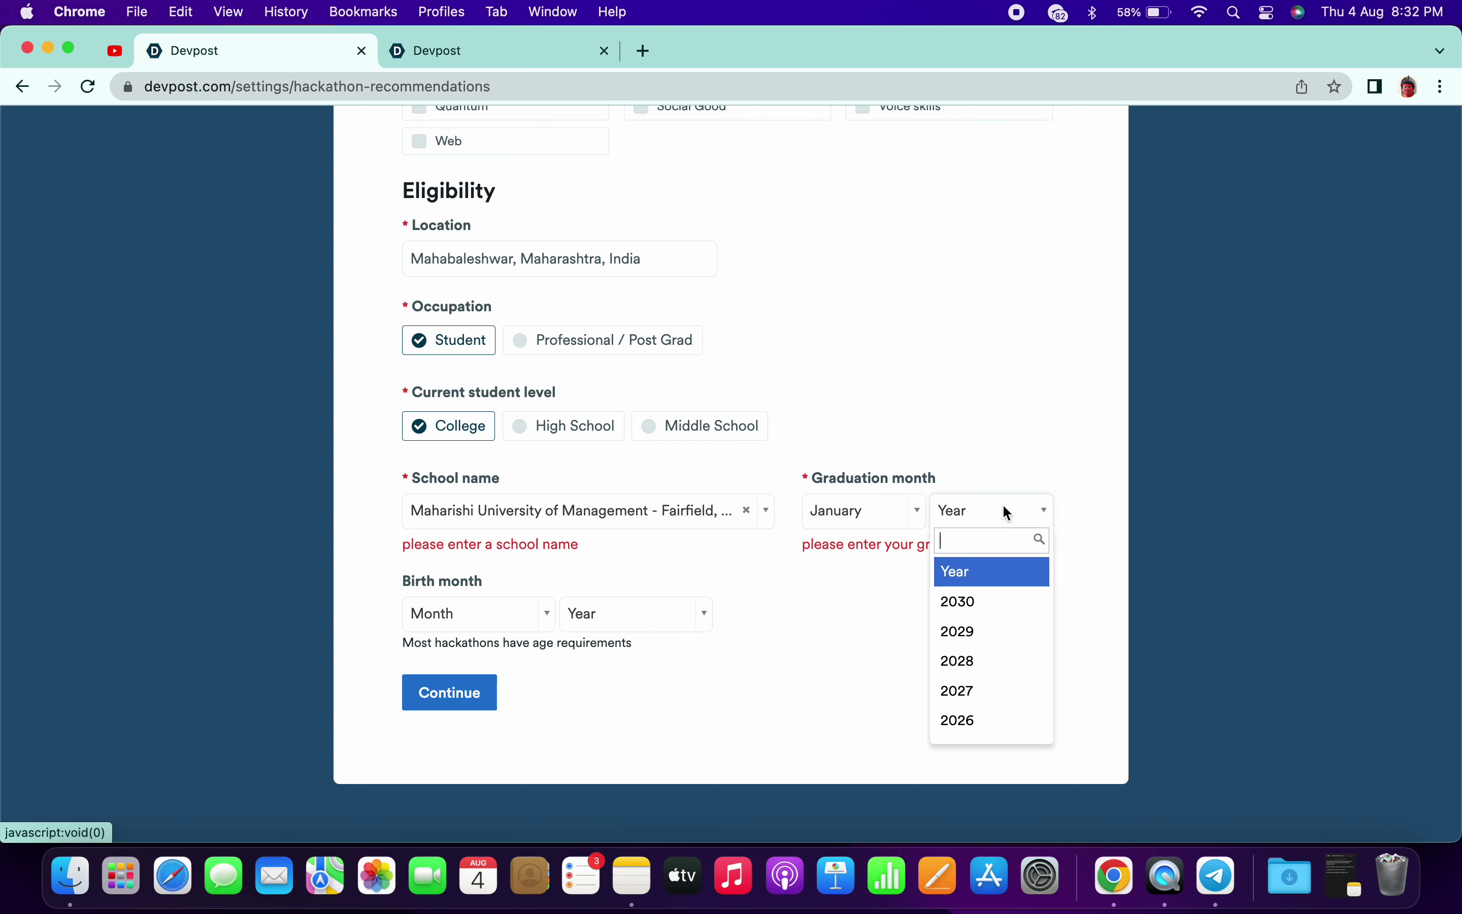
pyautogui.scroll(-3, 978, 613)
pyautogui.scroll(2, 979, 617)
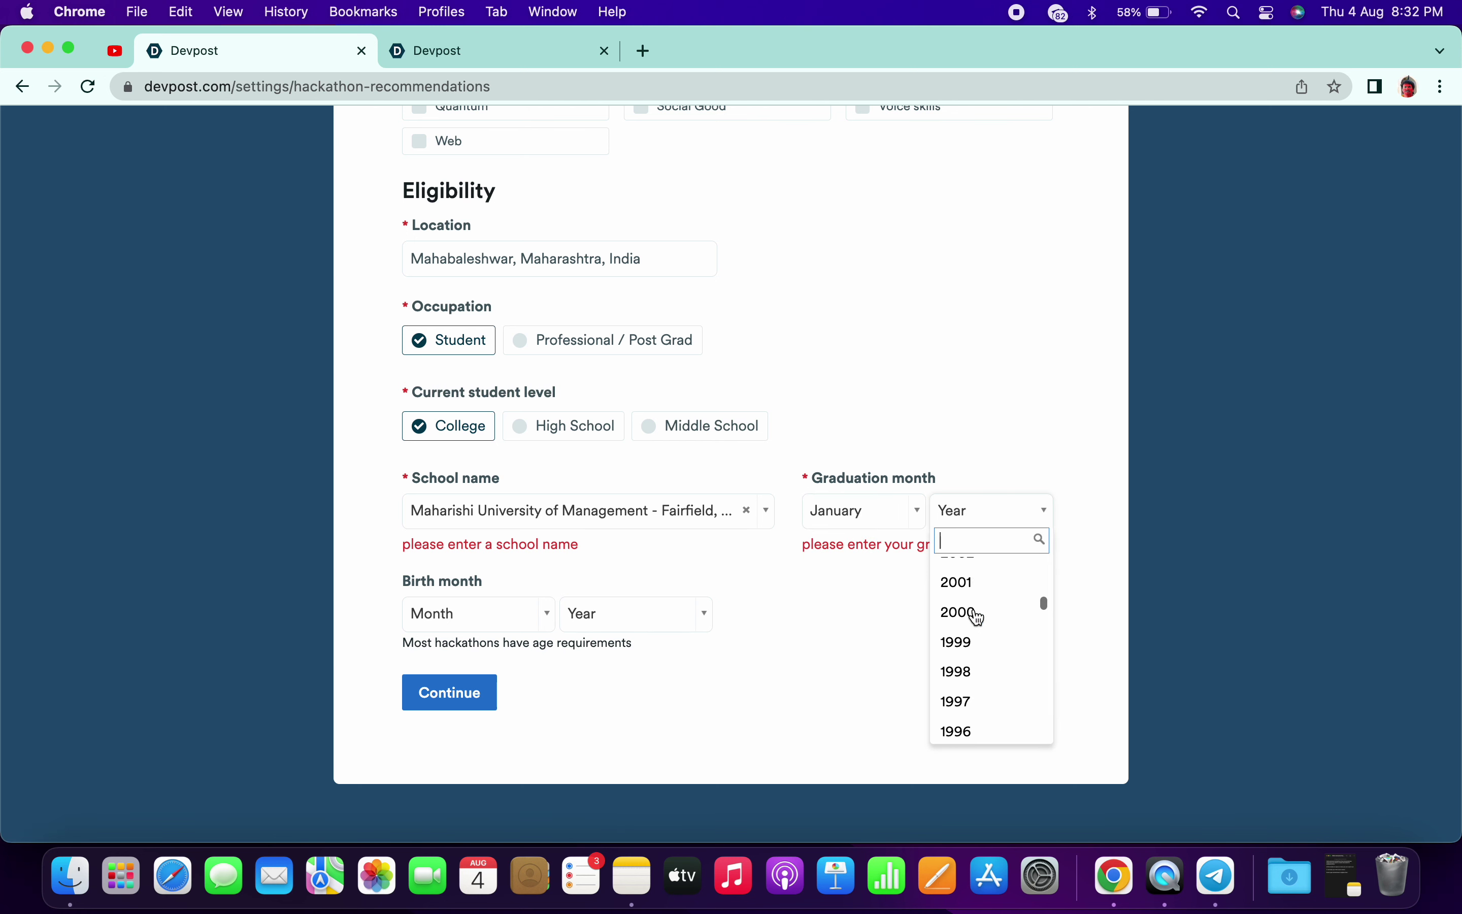
pyautogui.scroll(-4, 979, 617)
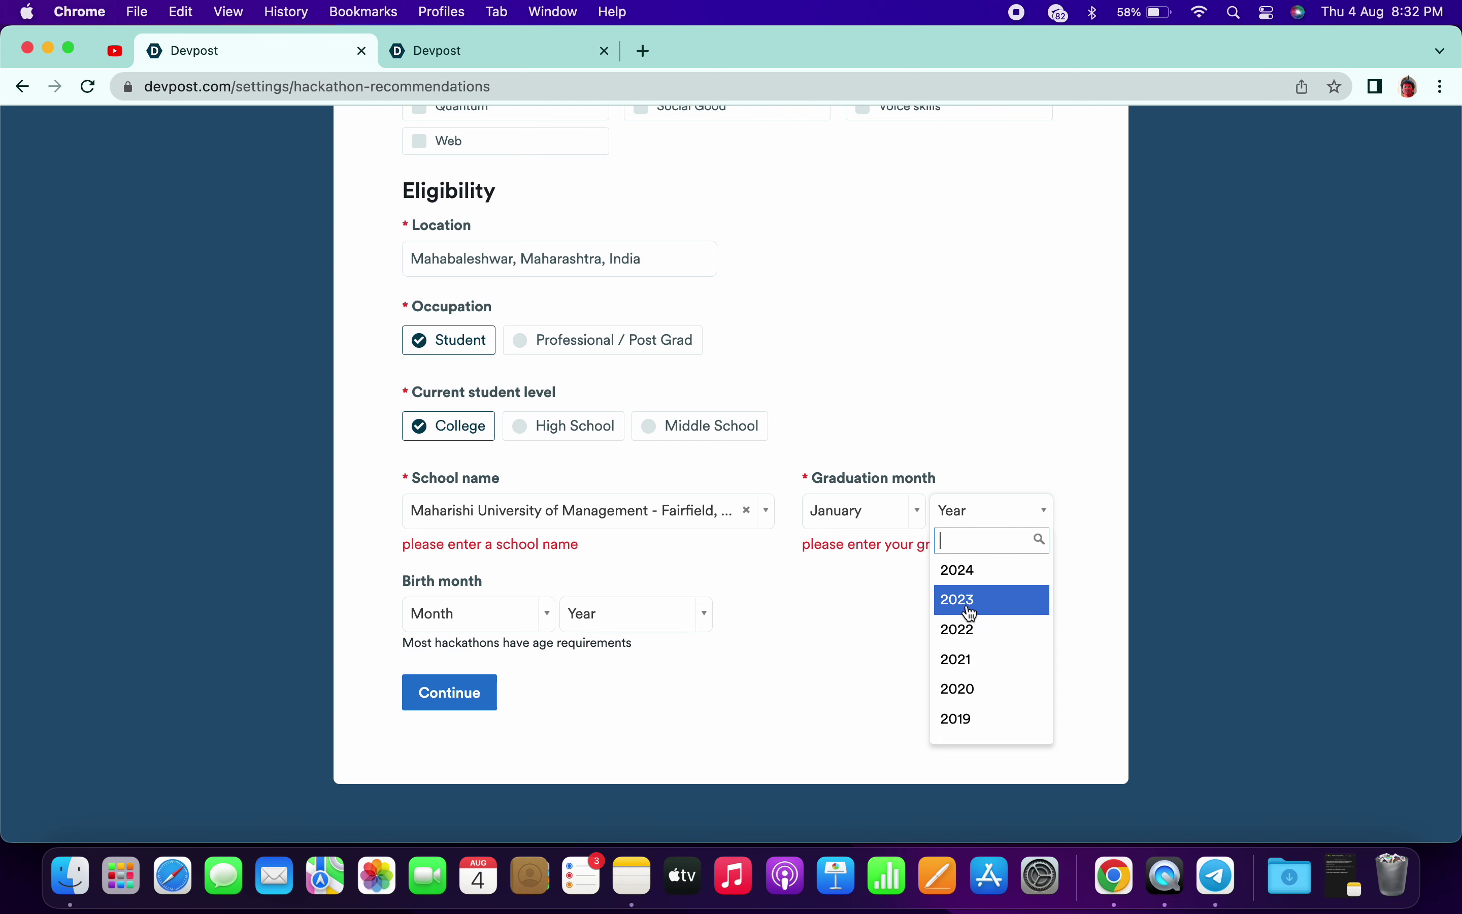
pyautogui.click(970, 608)
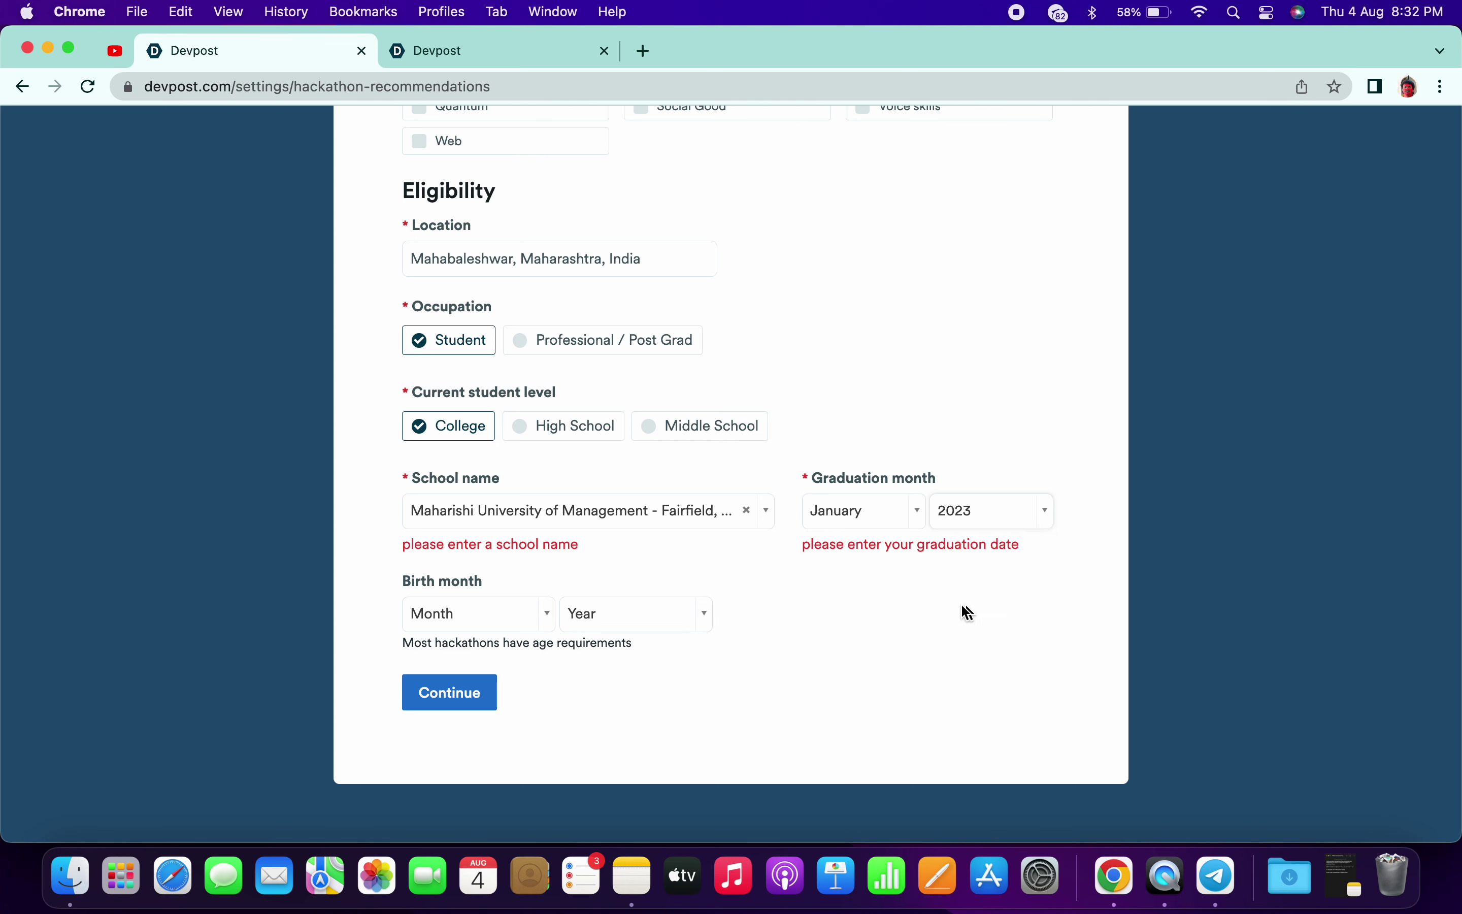
# Step: Fill in the birth month and birth year in the eligibility section
pyautogui.click(547, 622)
pyautogui.scroll(-1, 461, 515)
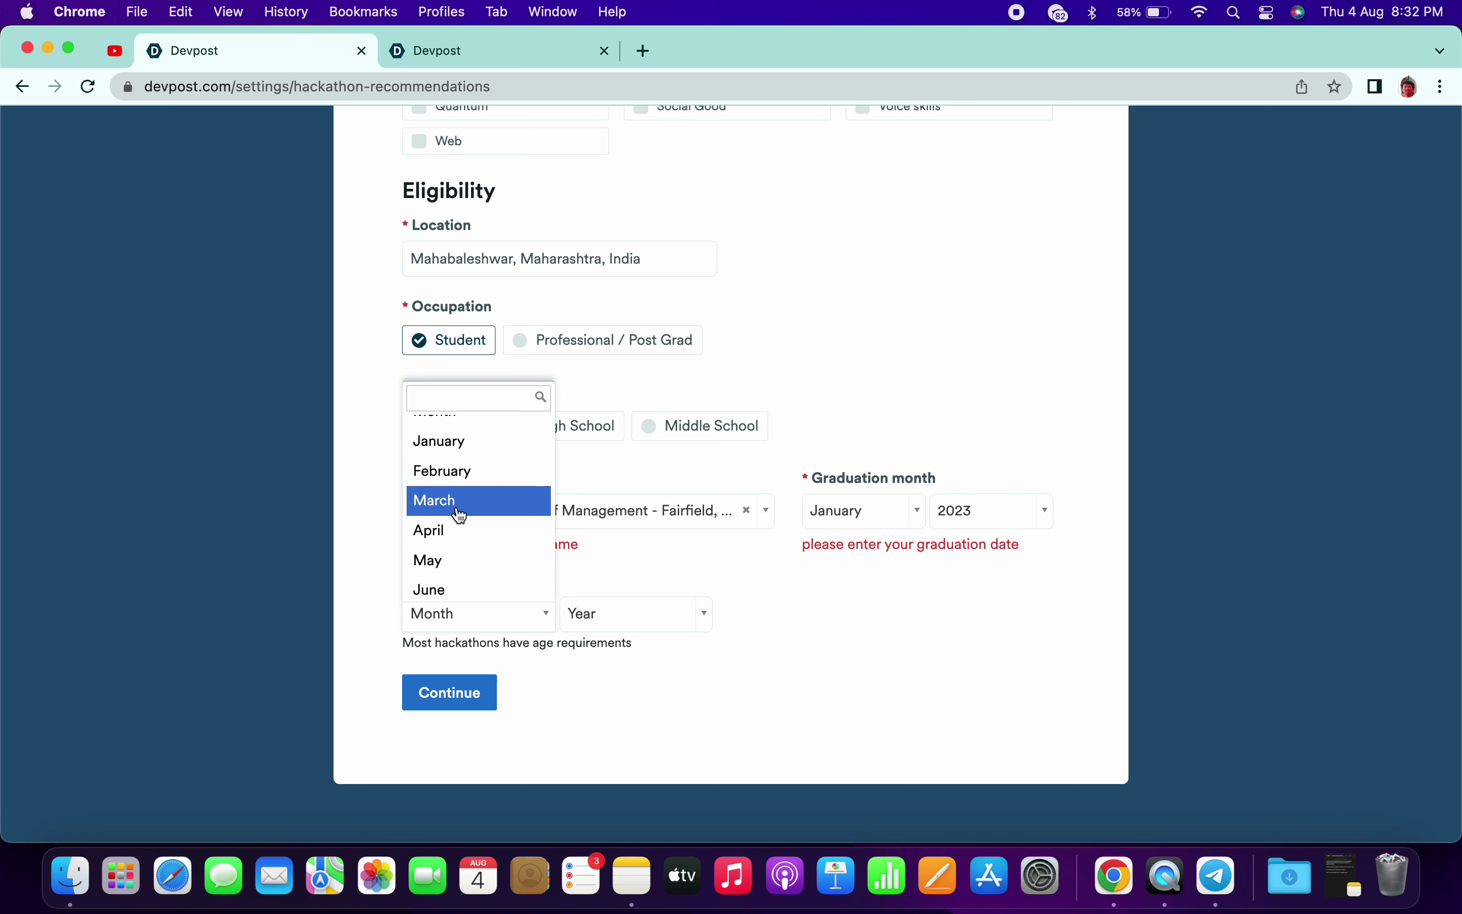
pyautogui.click(459, 514)
pyautogui.click(701, 617)
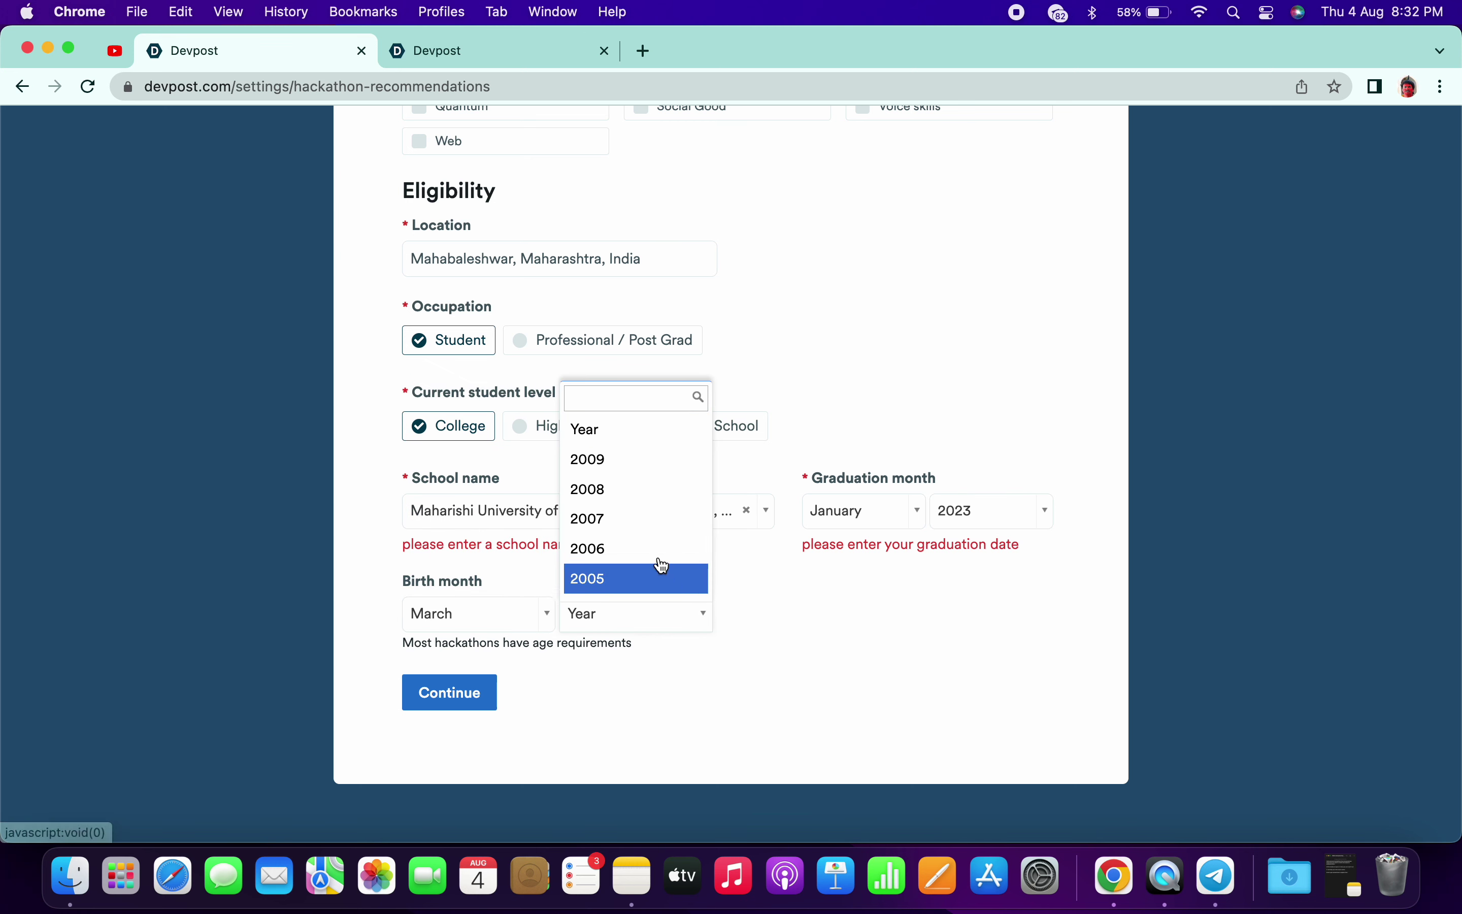
pyautogui.scroll(-5, 620, 532)
pyautogui.scroll(6, 620, 538)
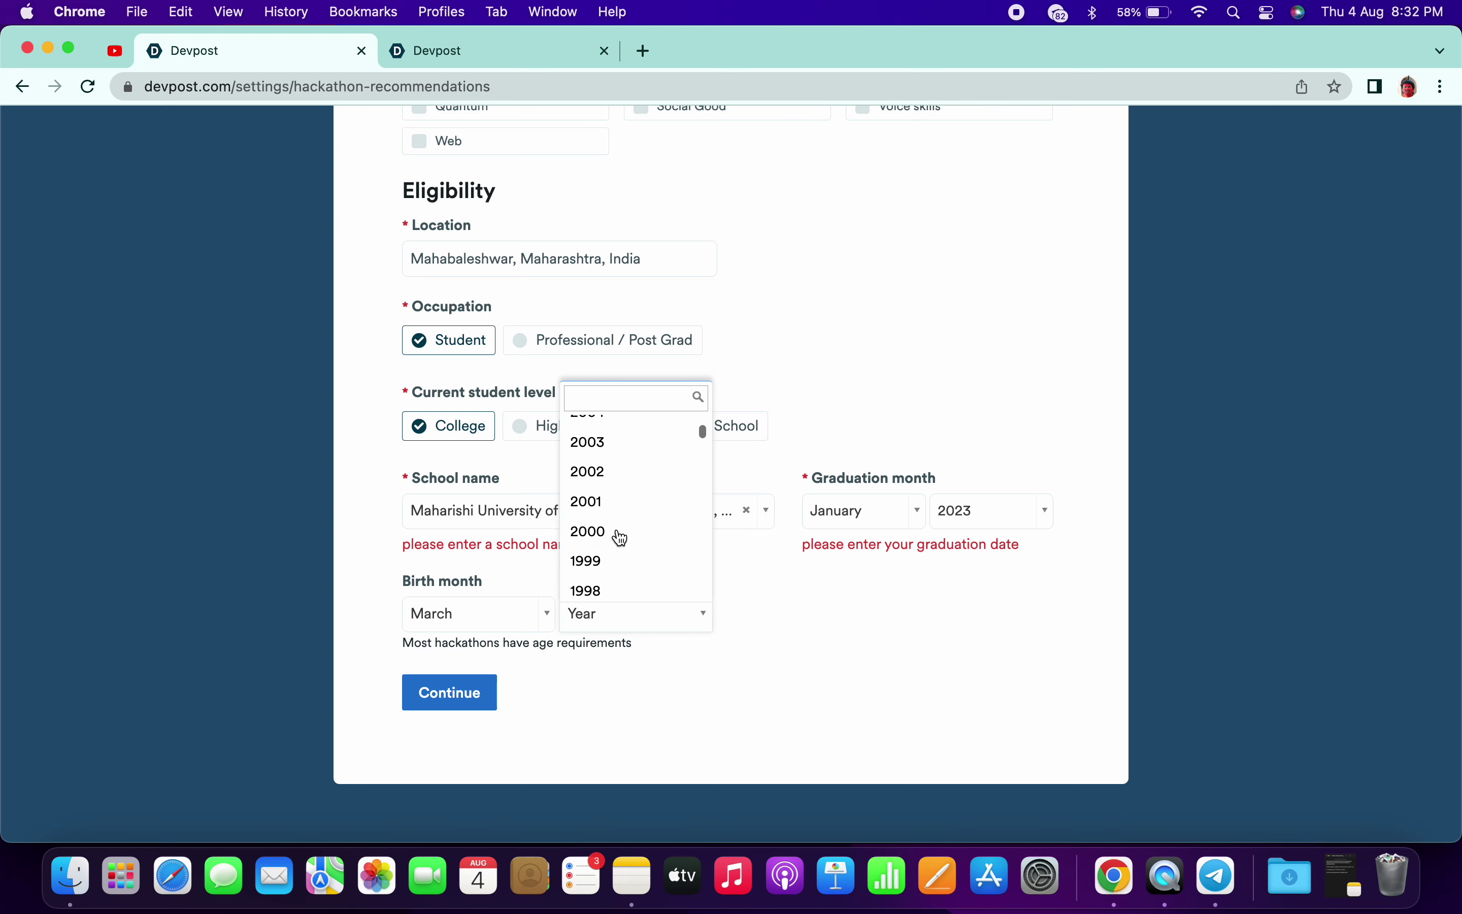
pyautogui.click(620, 533)
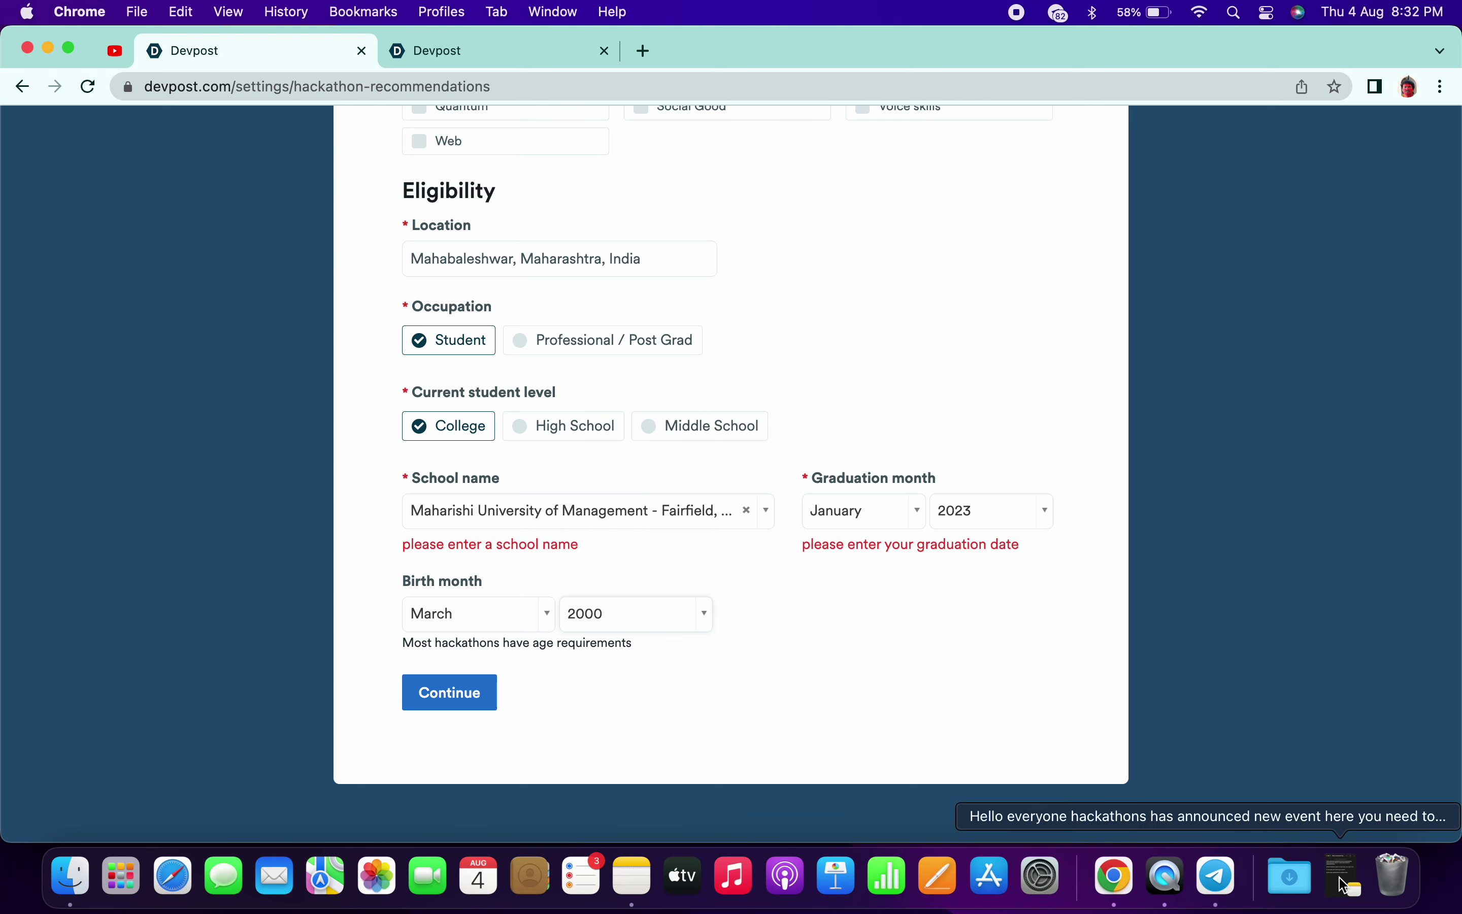
# Step: Switch to Notes, add the line "This is for demo but you guys fill out the correct details", and minimize the note
pyautogui.click(1347, 884)
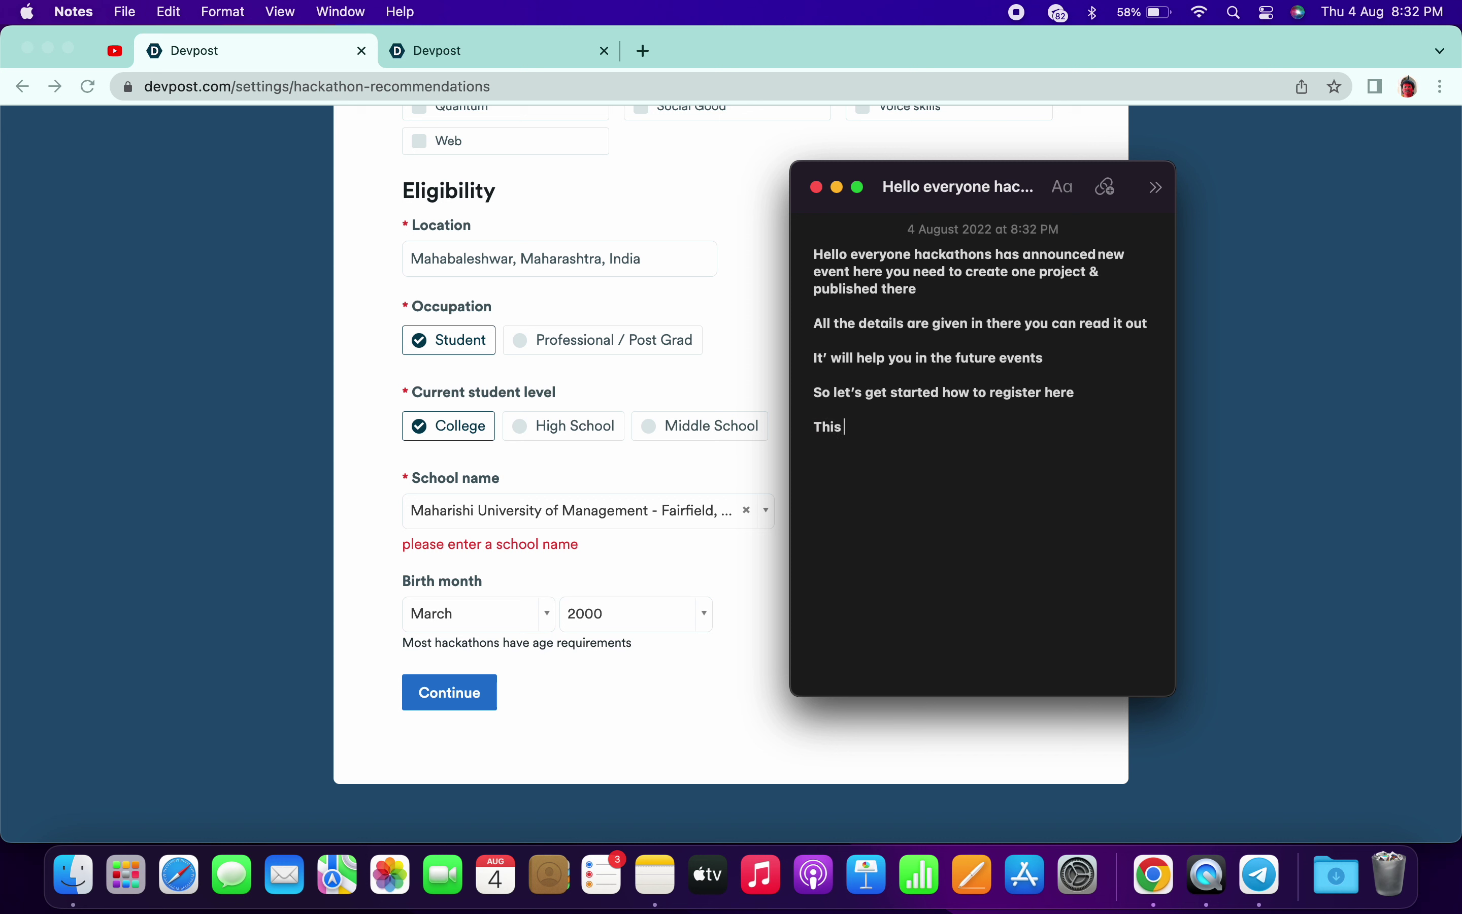
pyautogui.write('or demo but')
pyautogui.write('you gus')
pyautogui.press('BackSpace')
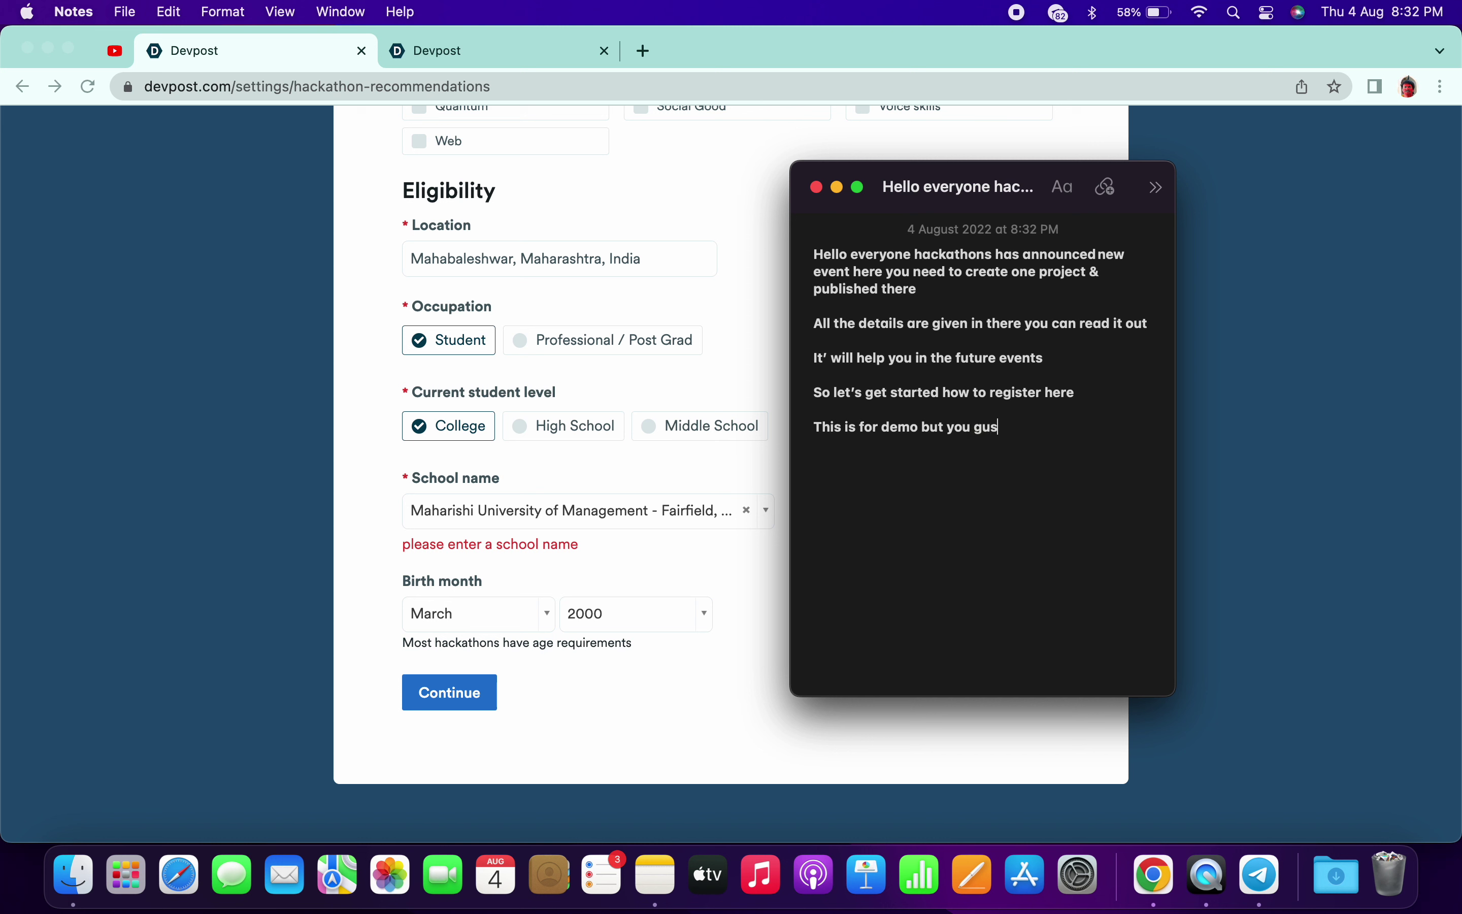
pyautogui.write('ys fill out the correct details')
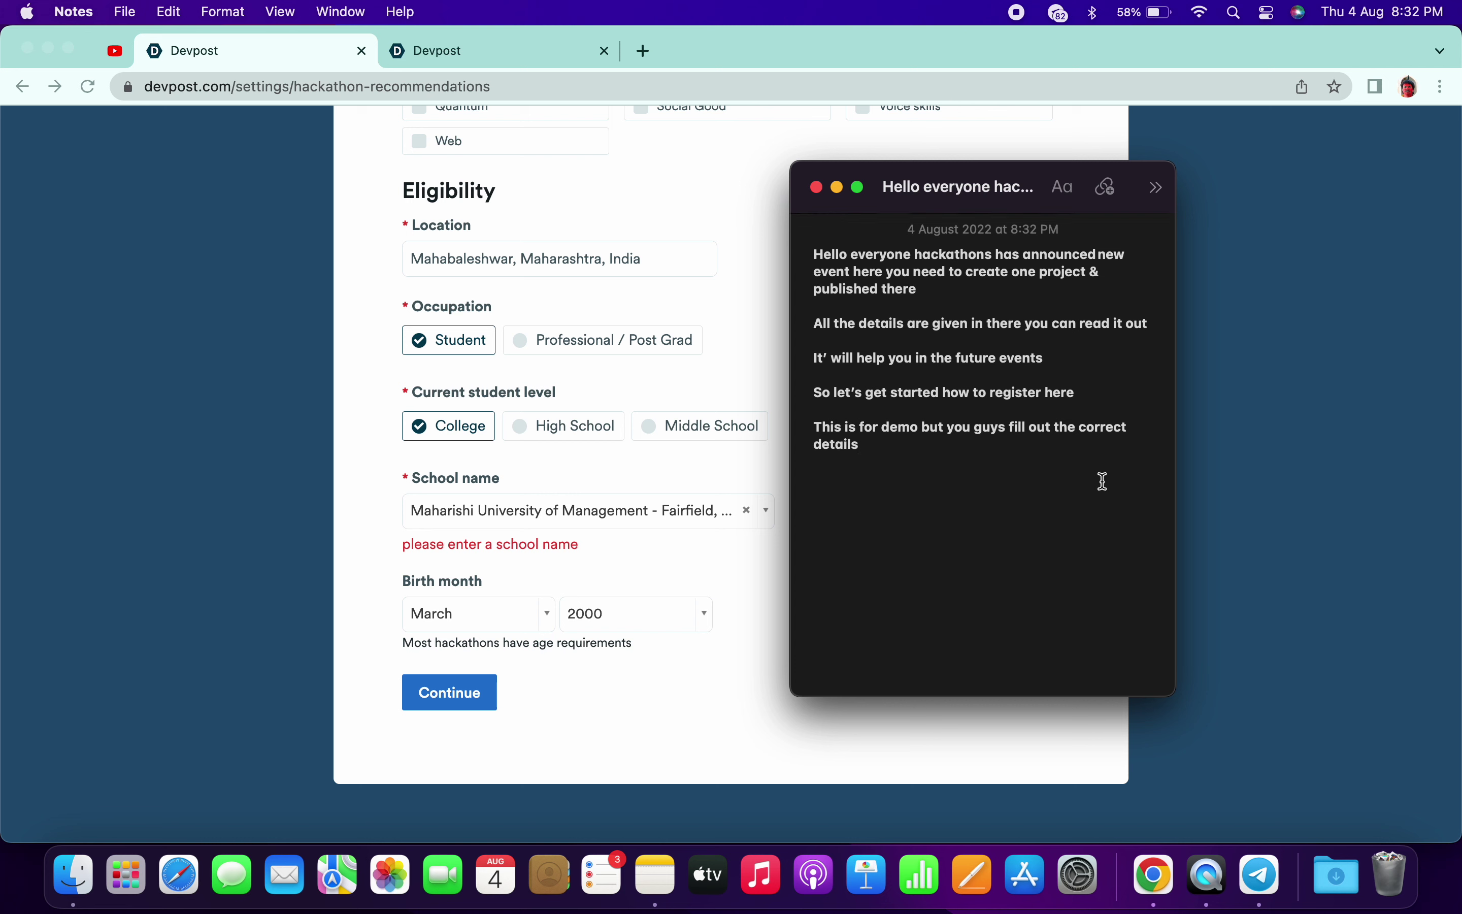
pyautogui.click(837, 187)
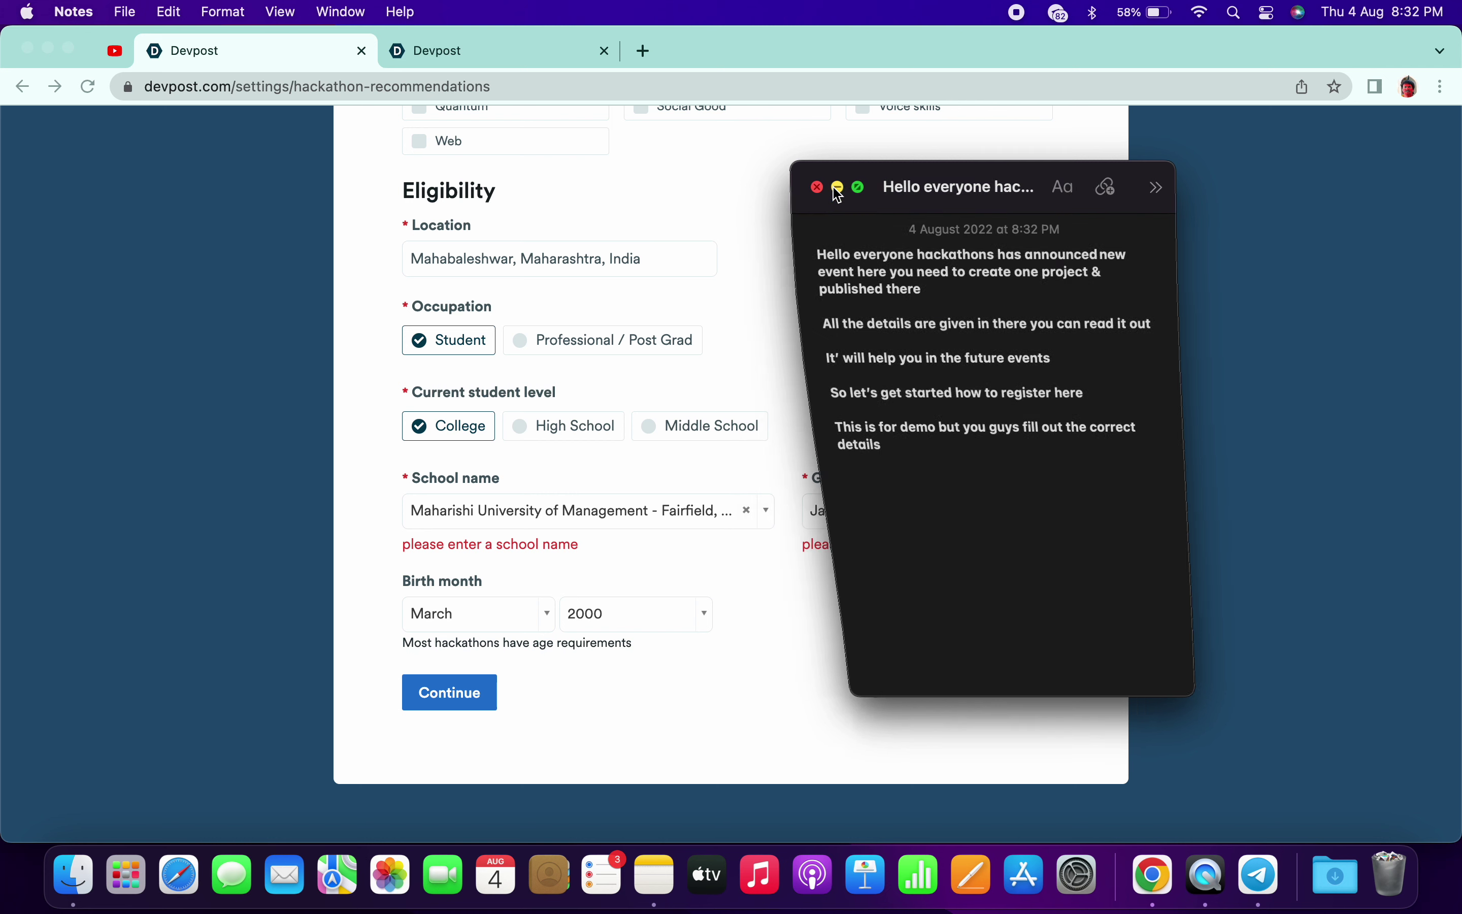
# Step: Submit the completed hackathon preferences form and check its fields for missing entries
pyautogui.click(471, 708)
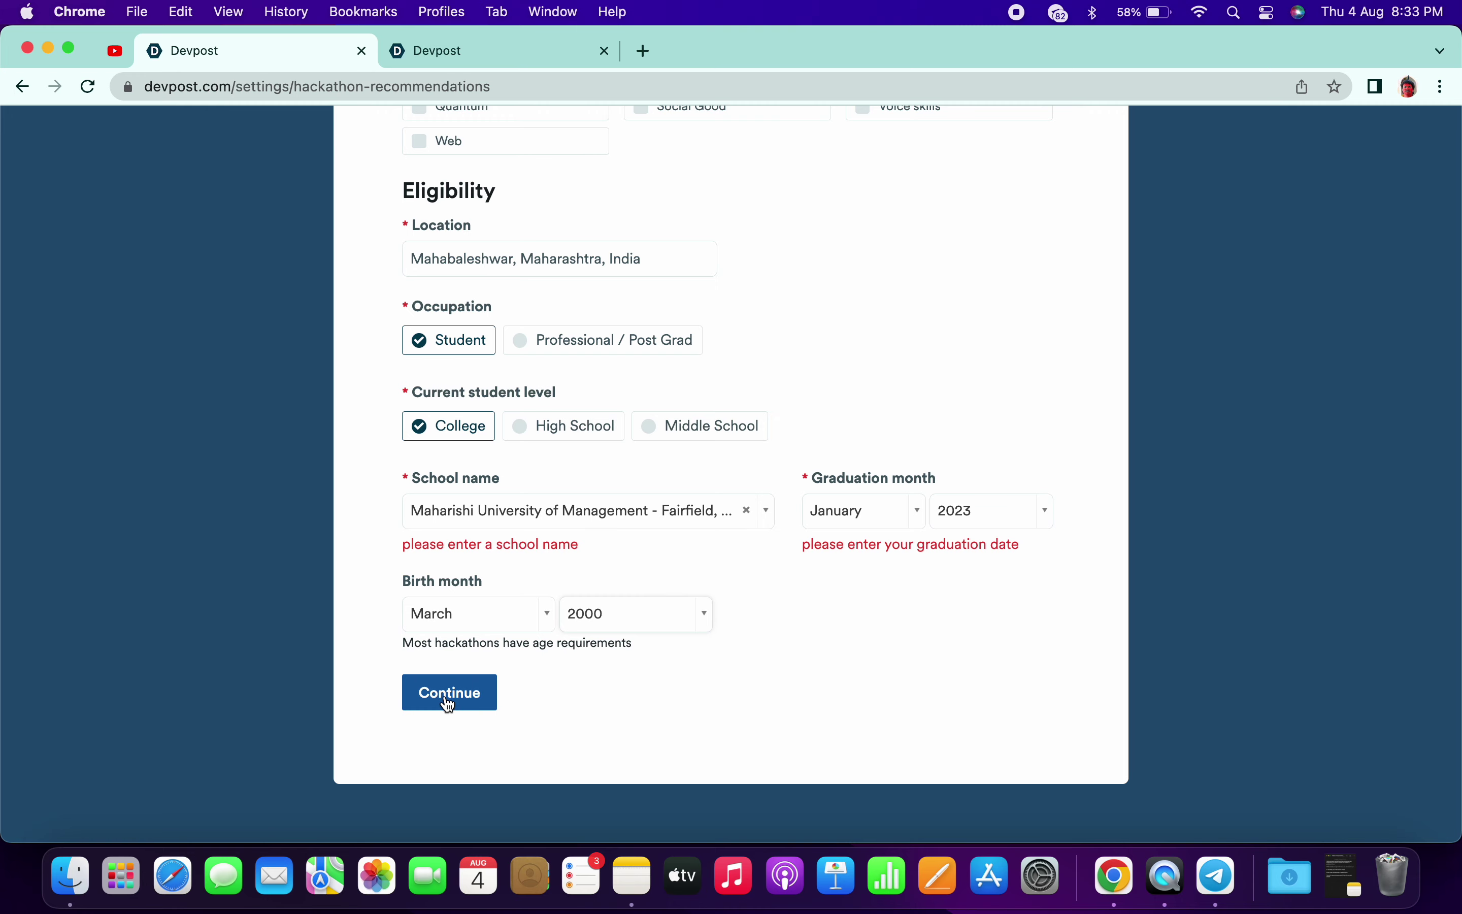
pyautogui.click(449, 702)
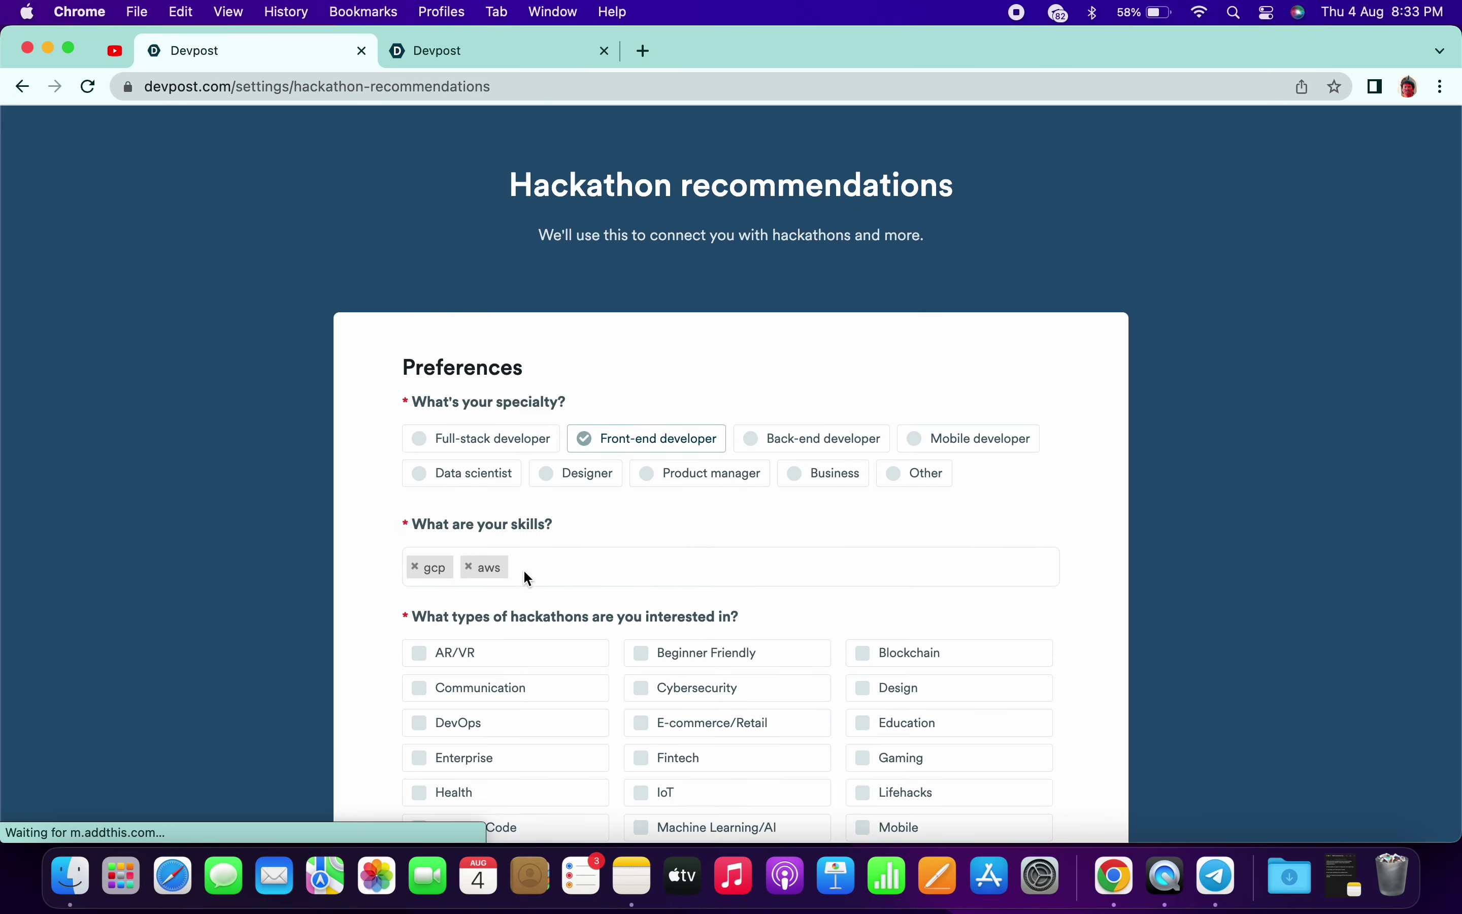
pyautogui.scroll(-15, 592, 562)
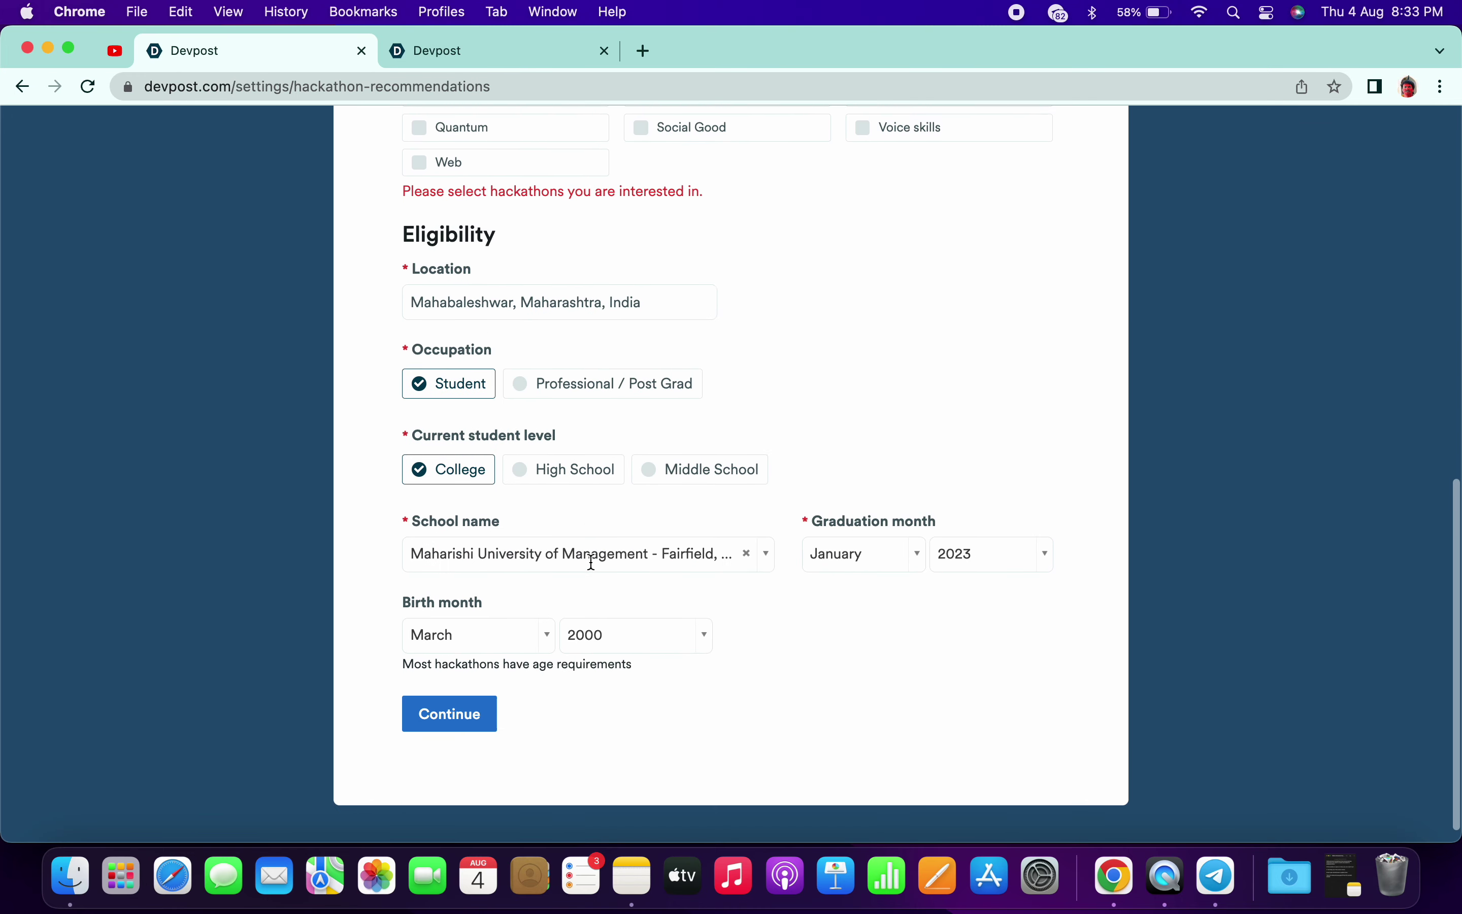
# Step: Select DevOps, Cybersecurity and Gaming as the hackathon types of interest and submit the preferences form
pyautogui.scroll(6, 592, 562)
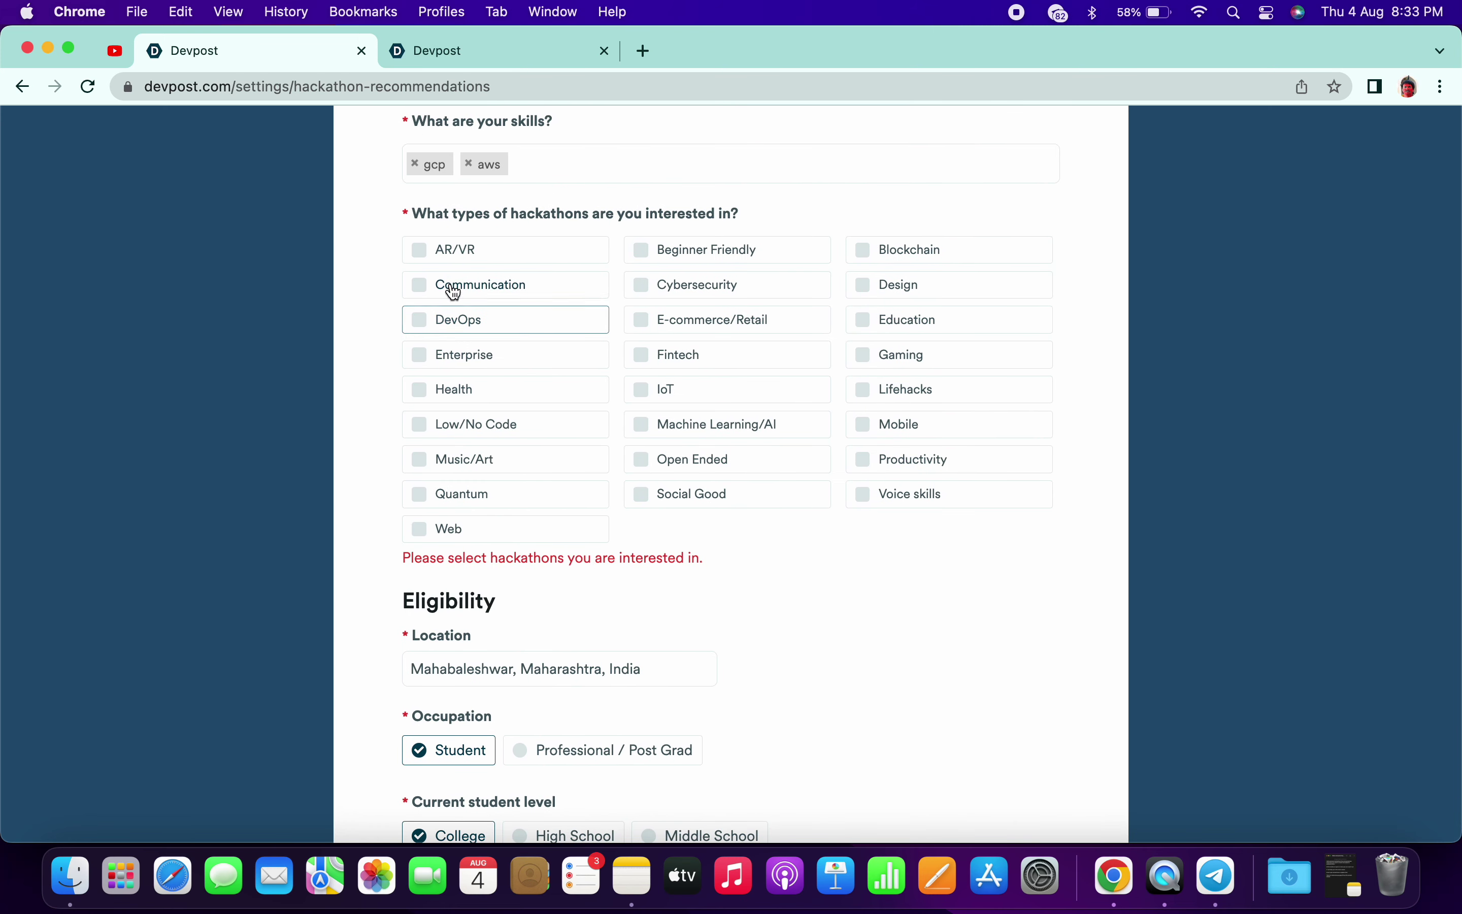
pyautogui.click(425, 323)
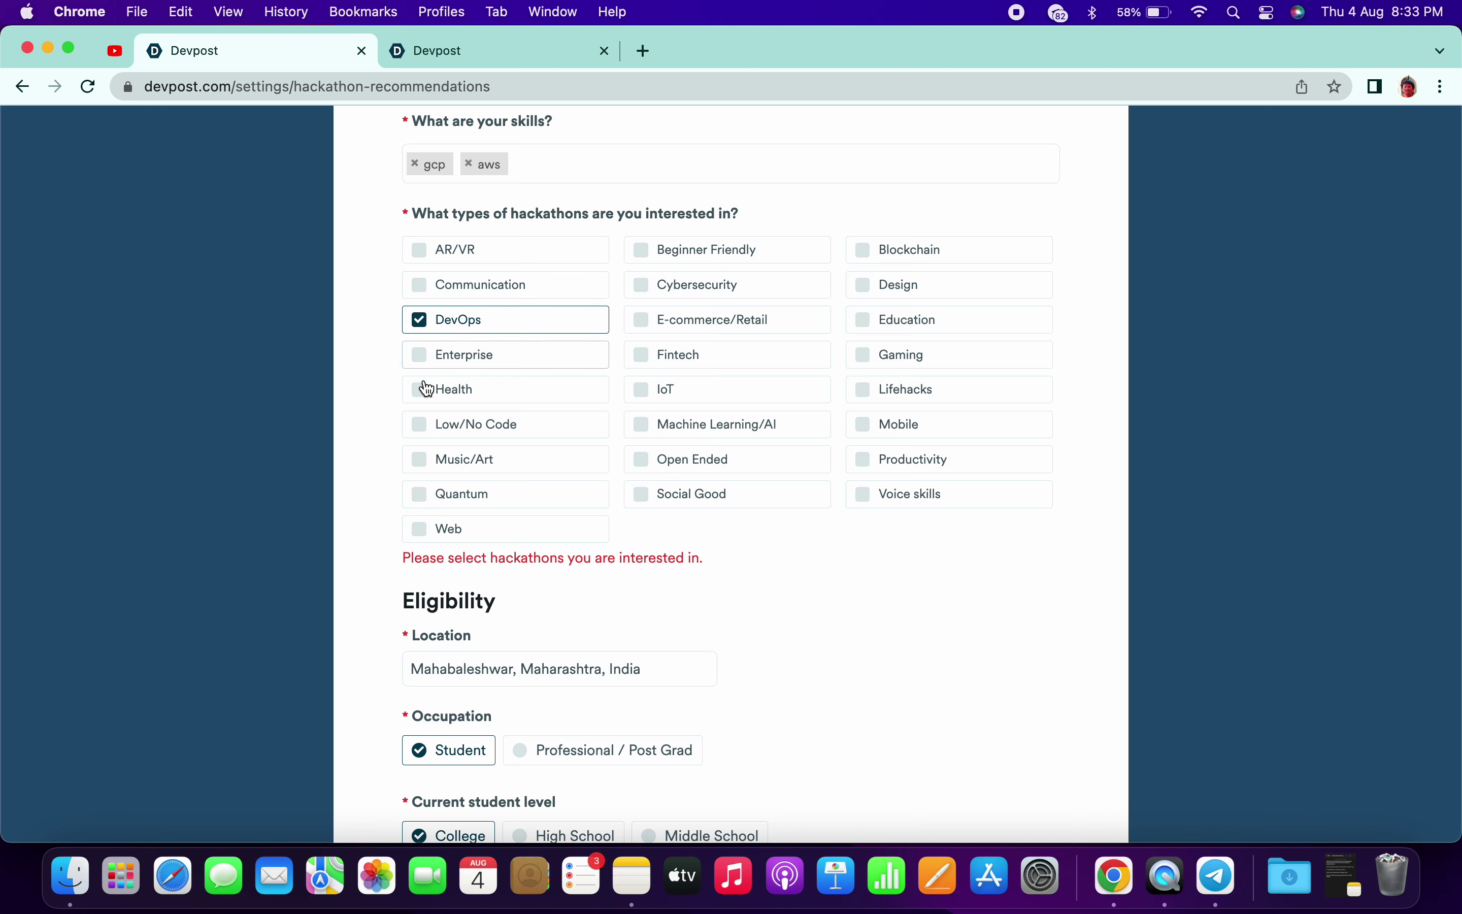
pyautogui.click(648, 293)
pyautogui.click(873, 359)
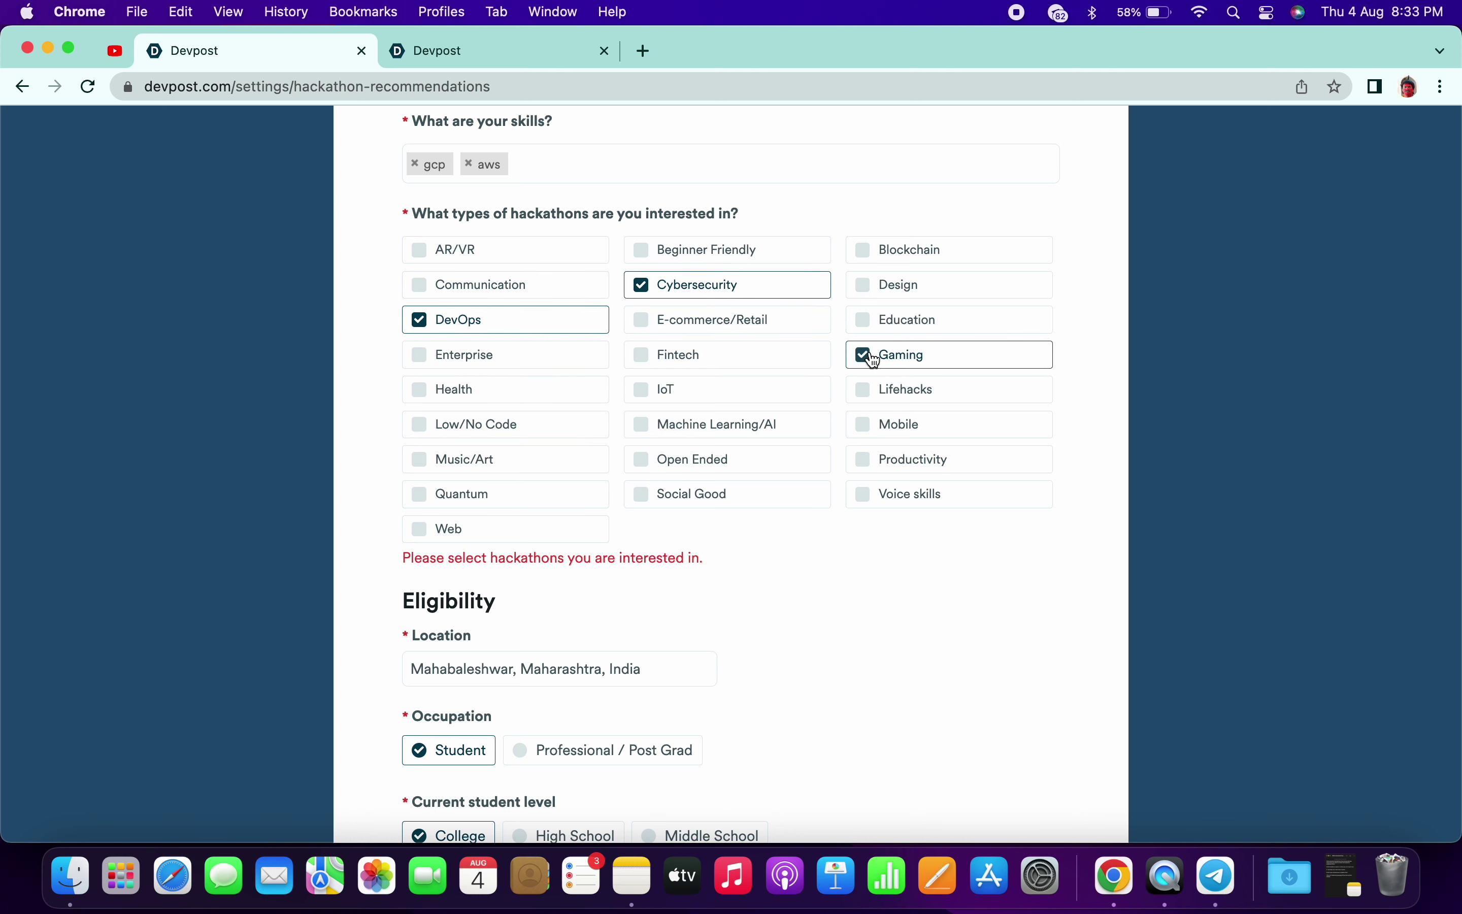
pyautogui.scroll(-10, 489, 751)
pyautogui.click(468, 704)
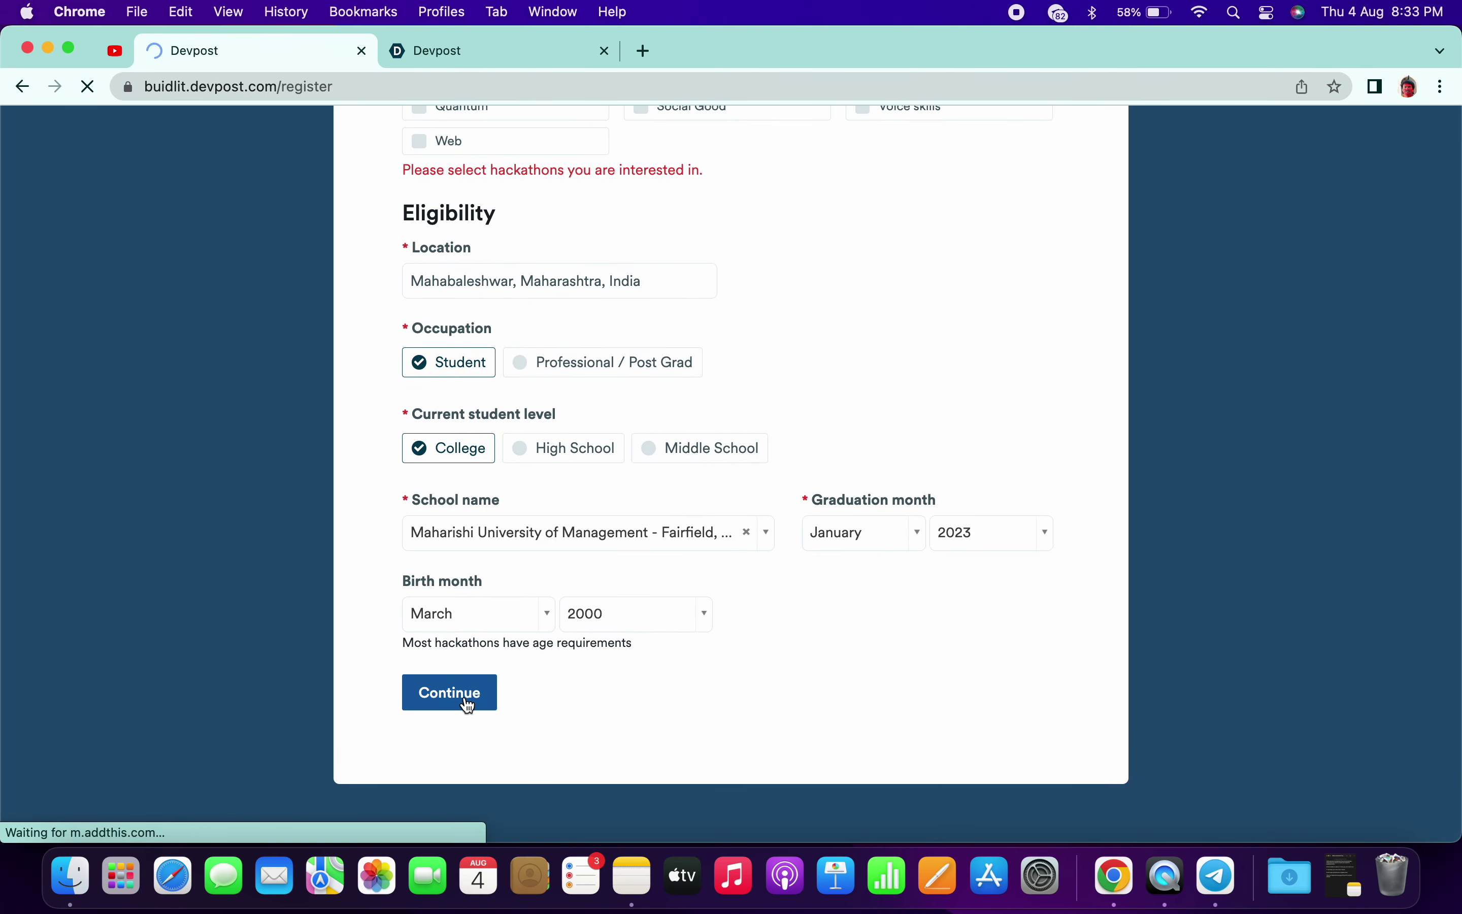
# Step: In the hackathon registration form, choose "Already have a team" and give Devpost as the source of the referral
pyautogui.scroll(-10, 552, 554)
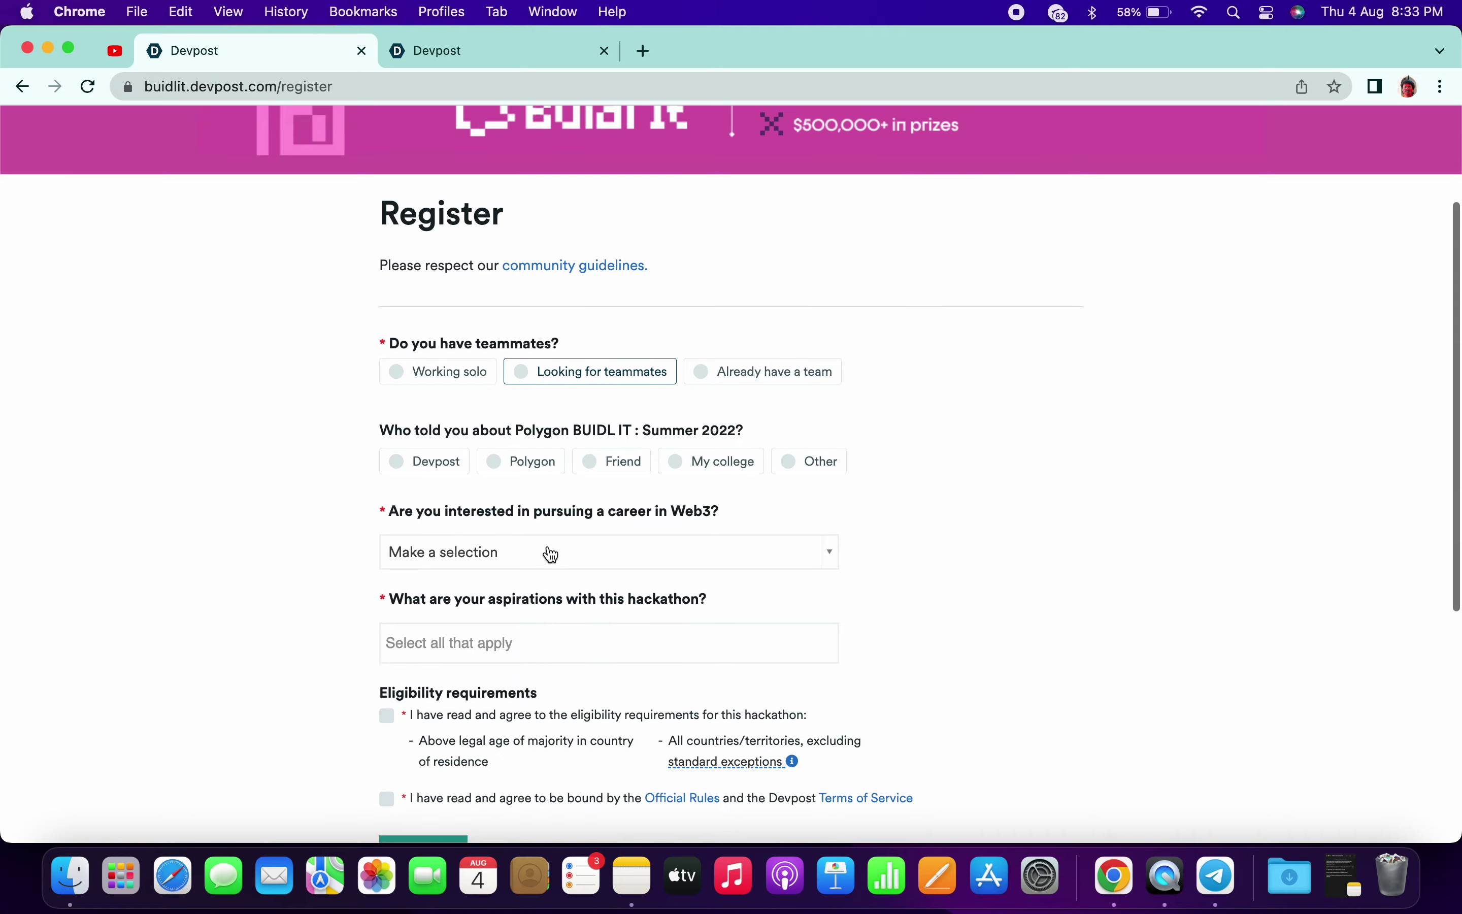
pyautogui.scroll(7, 552, 555)
pyautogui.scroll(1, 547, 544)
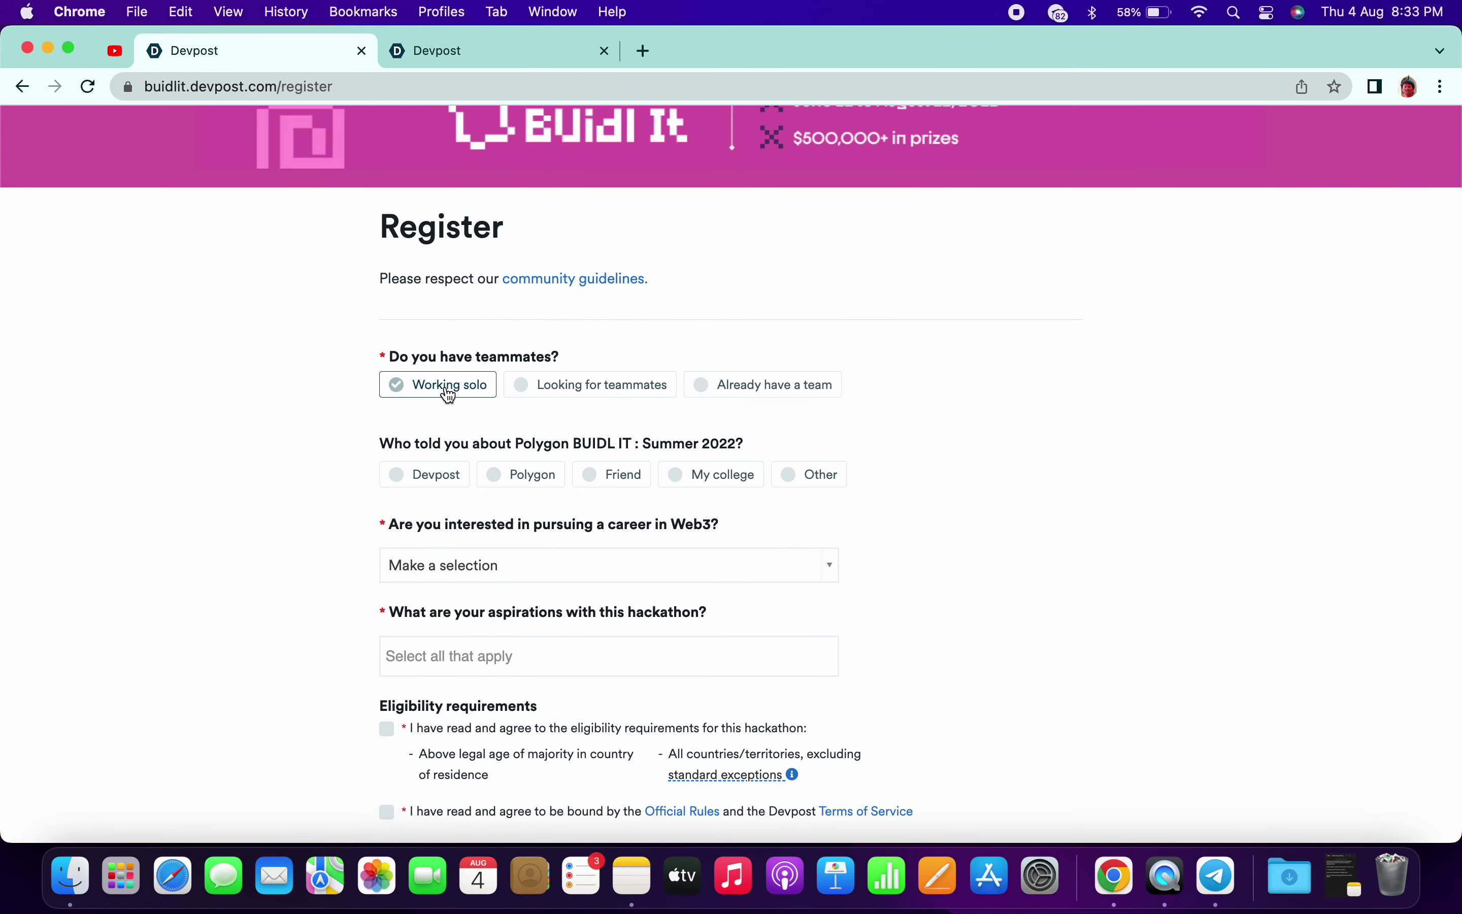
pyautogui.click(589, 387)
pyautogui.click(734, 385)
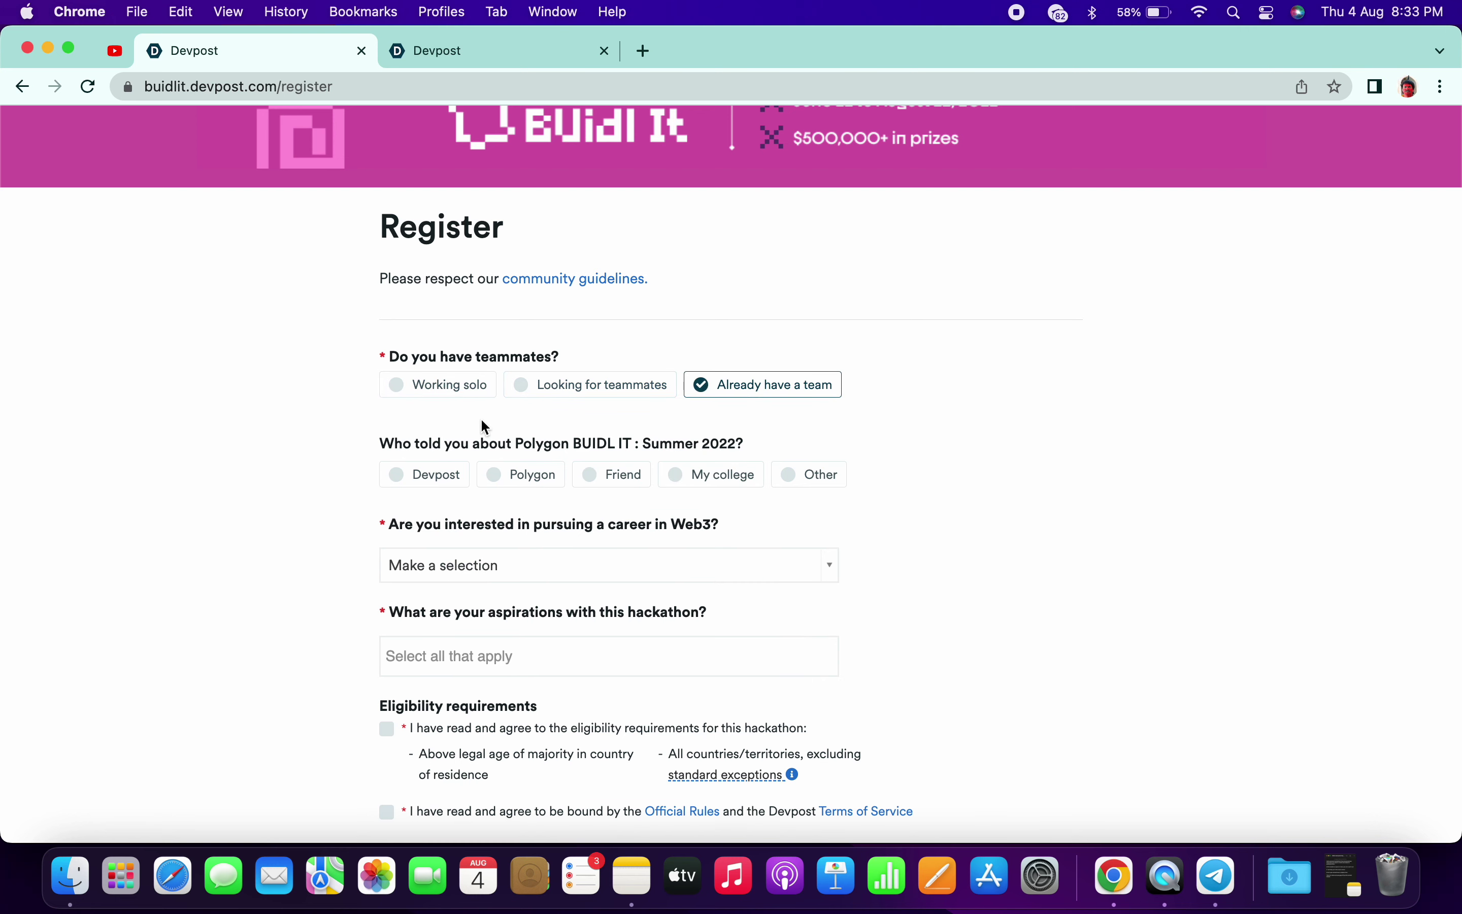
pyautogui.click(436, 476)
pyautogui.scroll(-1, 459, 513)
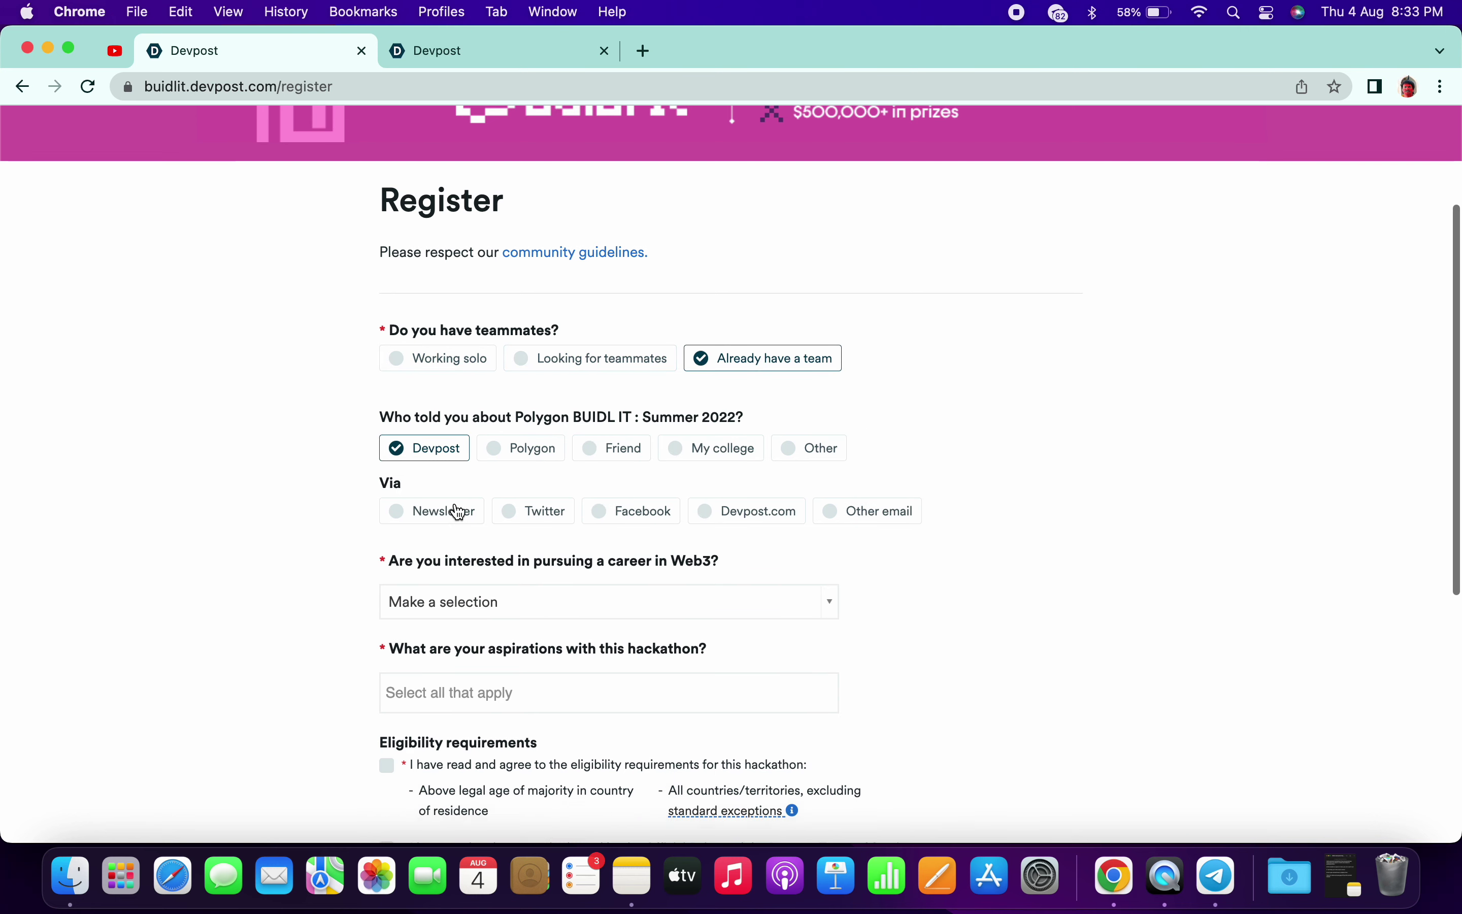
# Step: Answer Yes to the question about interest in pursuing a career in Web3
pyautogui.scroll(-2, 459, 513)
pyautogui.click(451, 518)
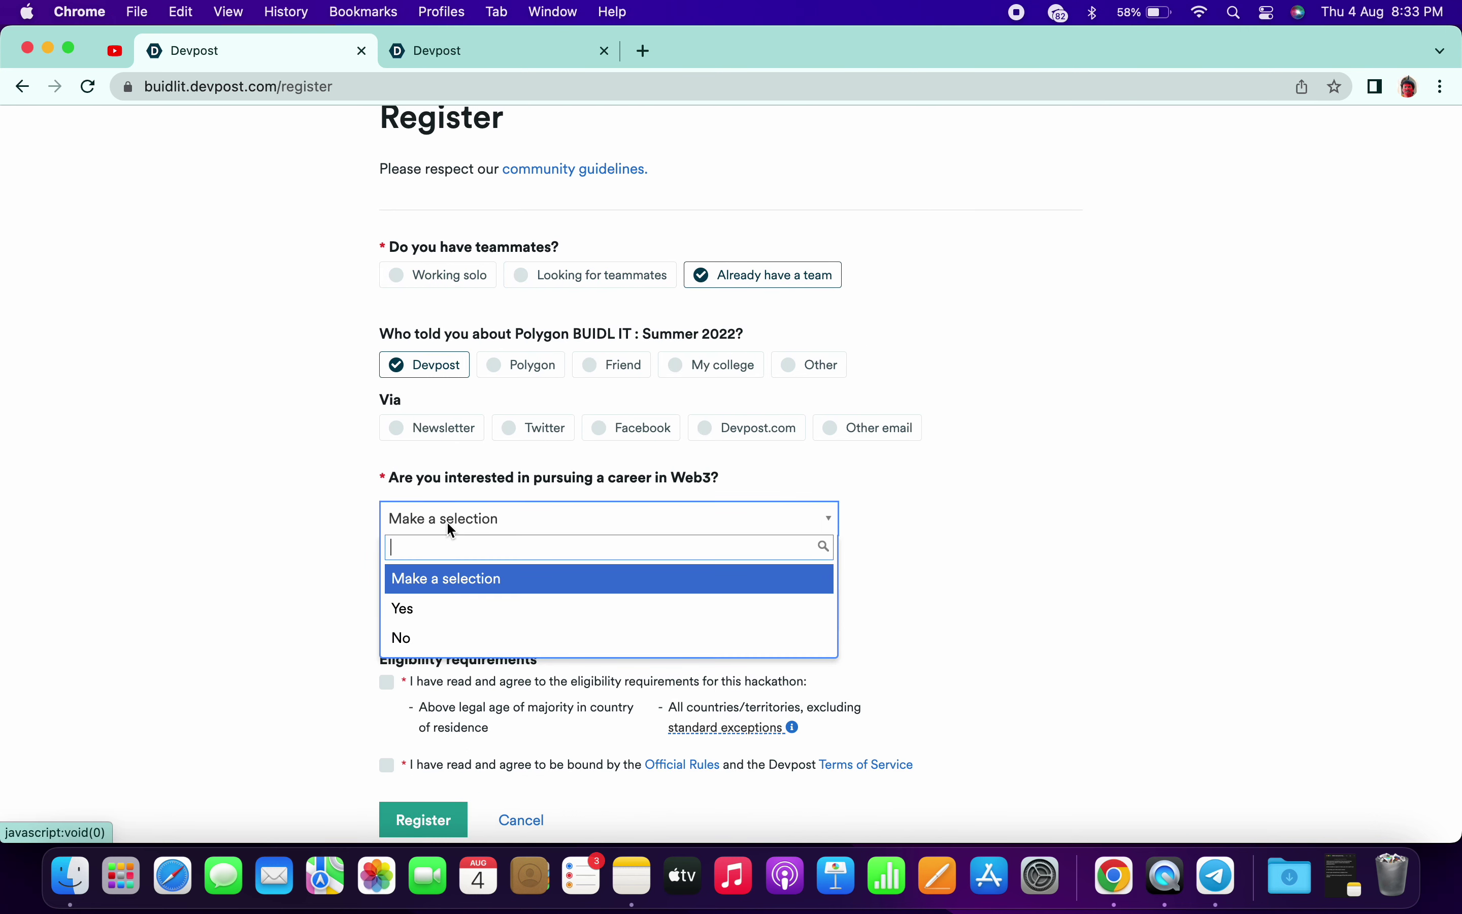
pyautogui.click(450, 610)
pyautogui.scroll(-4, 495, 459)
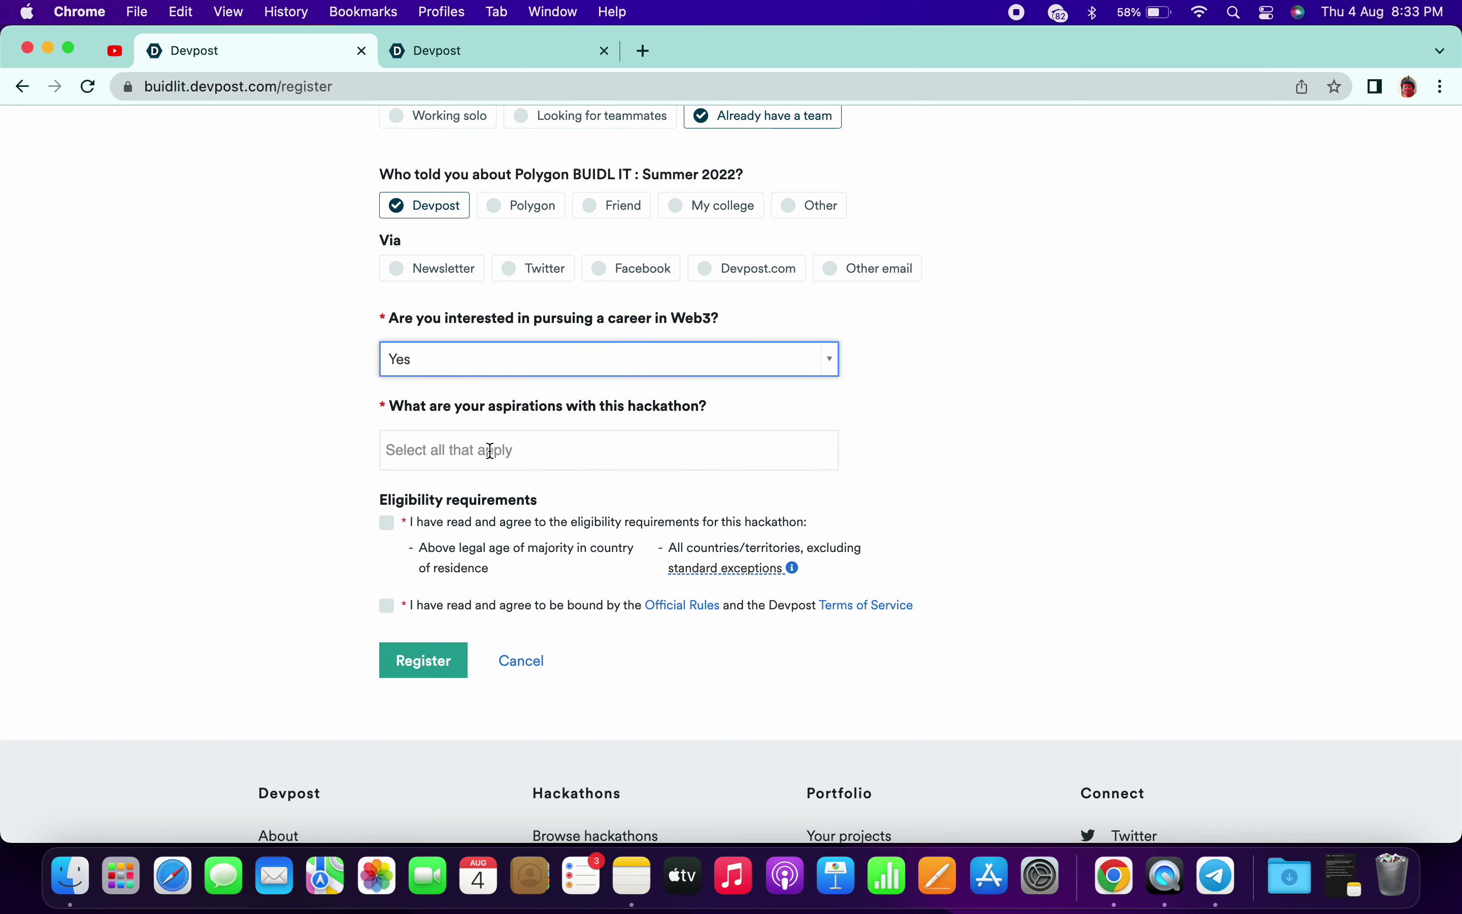
# Step: Add "Find a career in blockchain" as the hackathon aspiration and agree to the eligibility requirements, Official Rules and Terms of Service
pyautogui.click(393, 523)
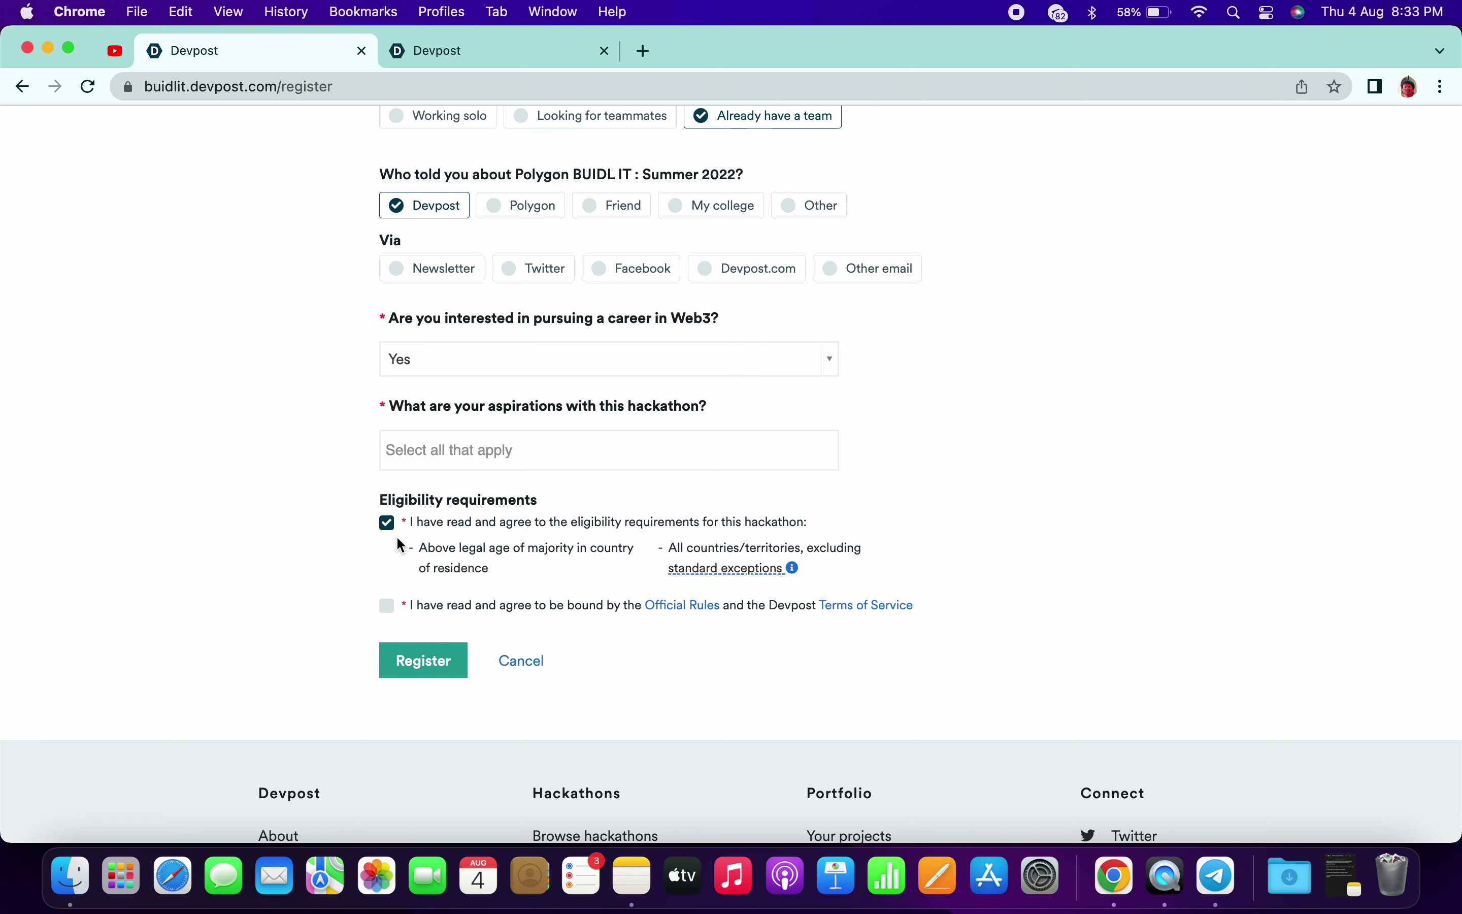
pyautogui.click(486, 448)
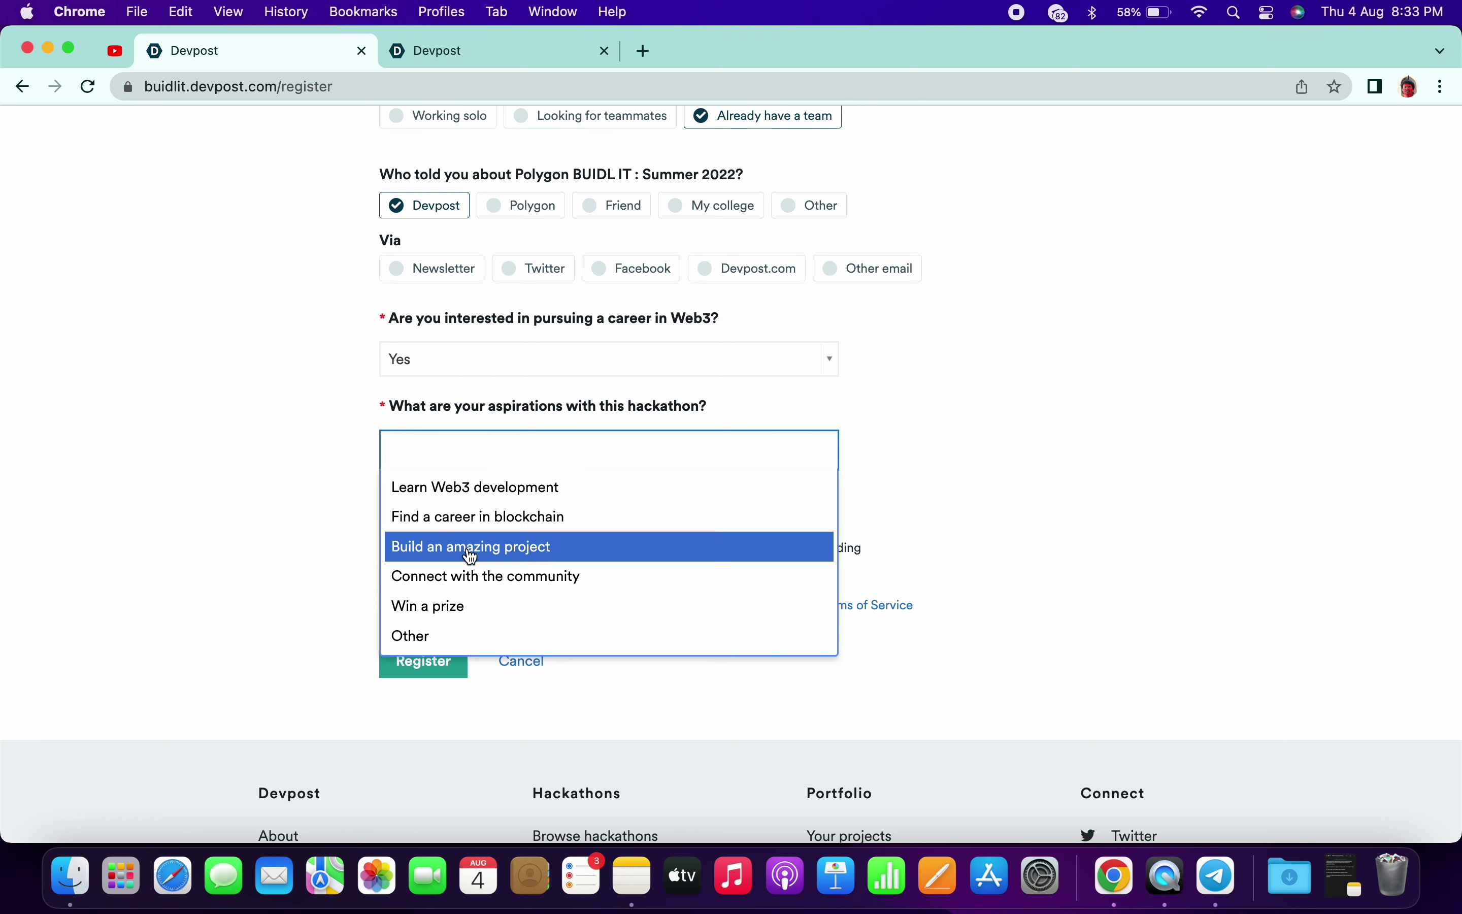
pyautogui.click(444, 520)
pyautogui.click(387, 607)
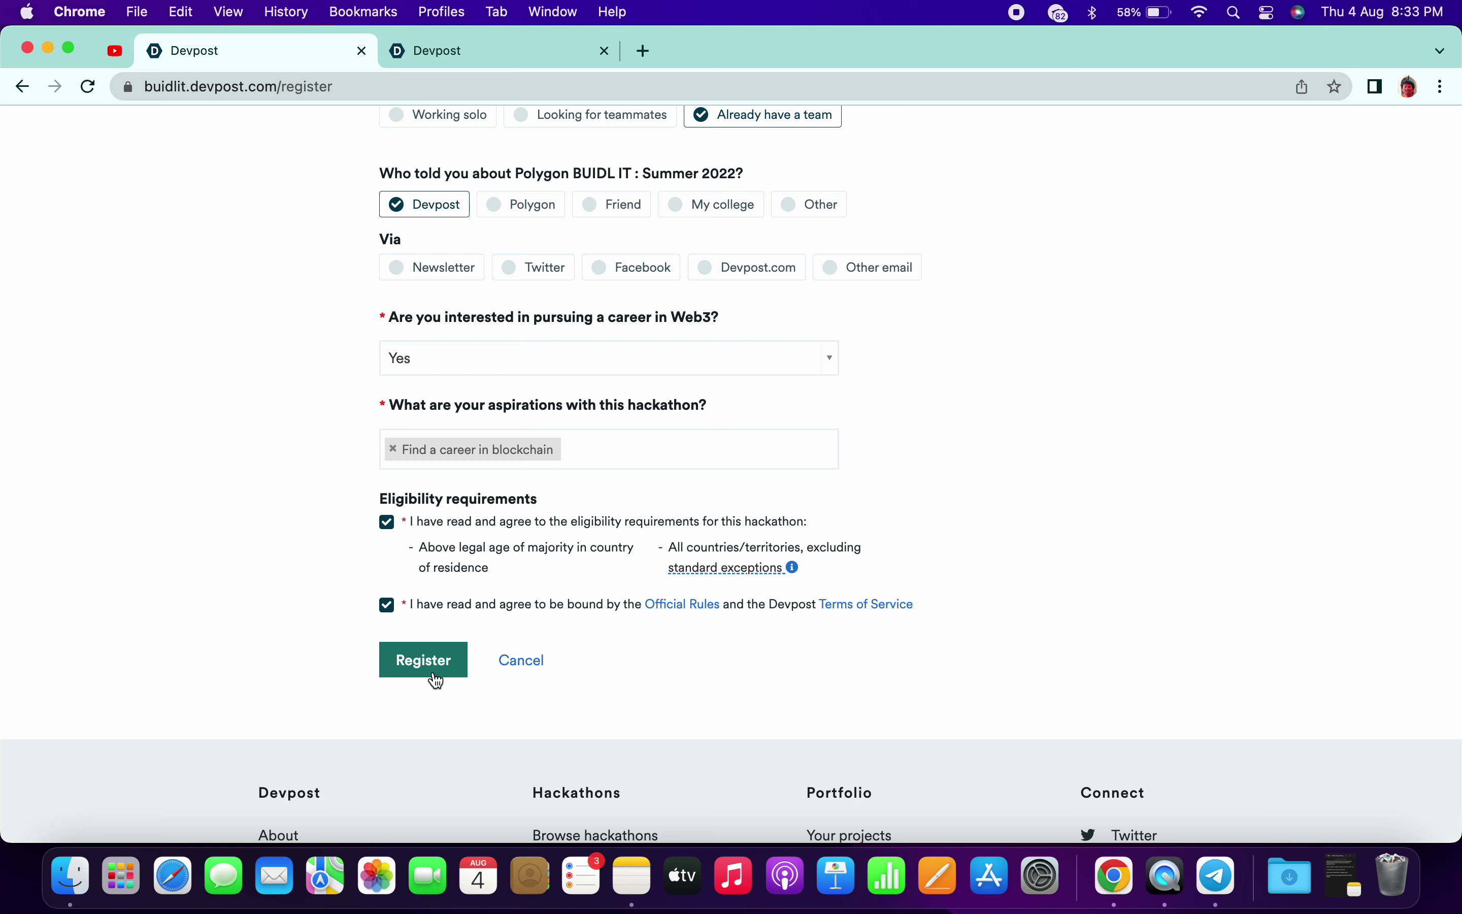
# Step: Switch to Notes, add the lines "You will received mail from them", "Good luck" and "Thanks for watching:-)", and close the note
pyautogui.click(1347, 886)
pyautogui.click(1019, 597)
pyautogui.press('Return')
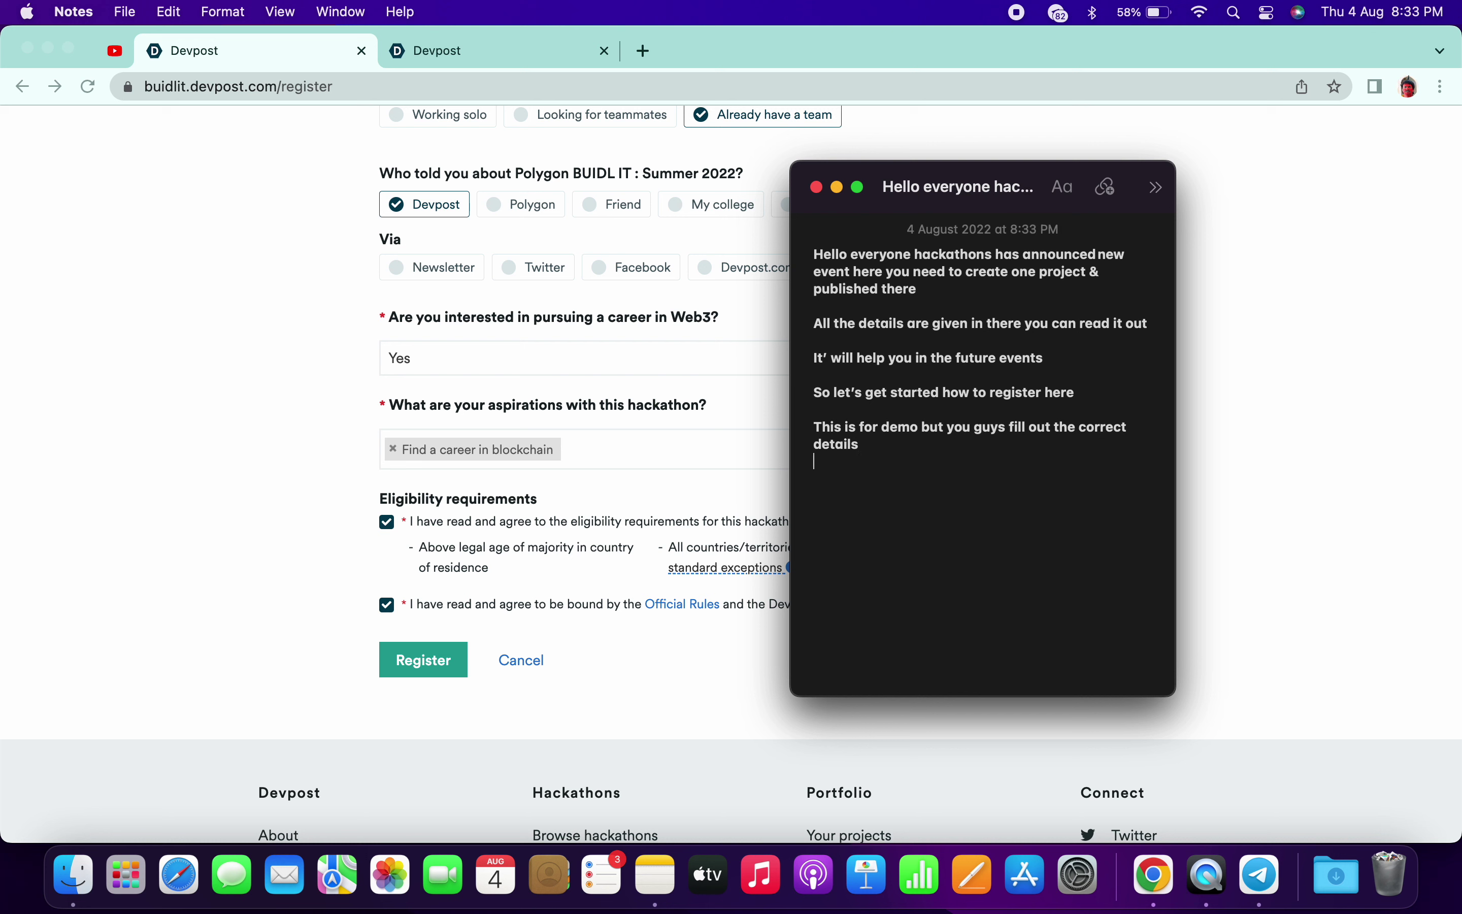
pyautogui.write('You will recmail from')
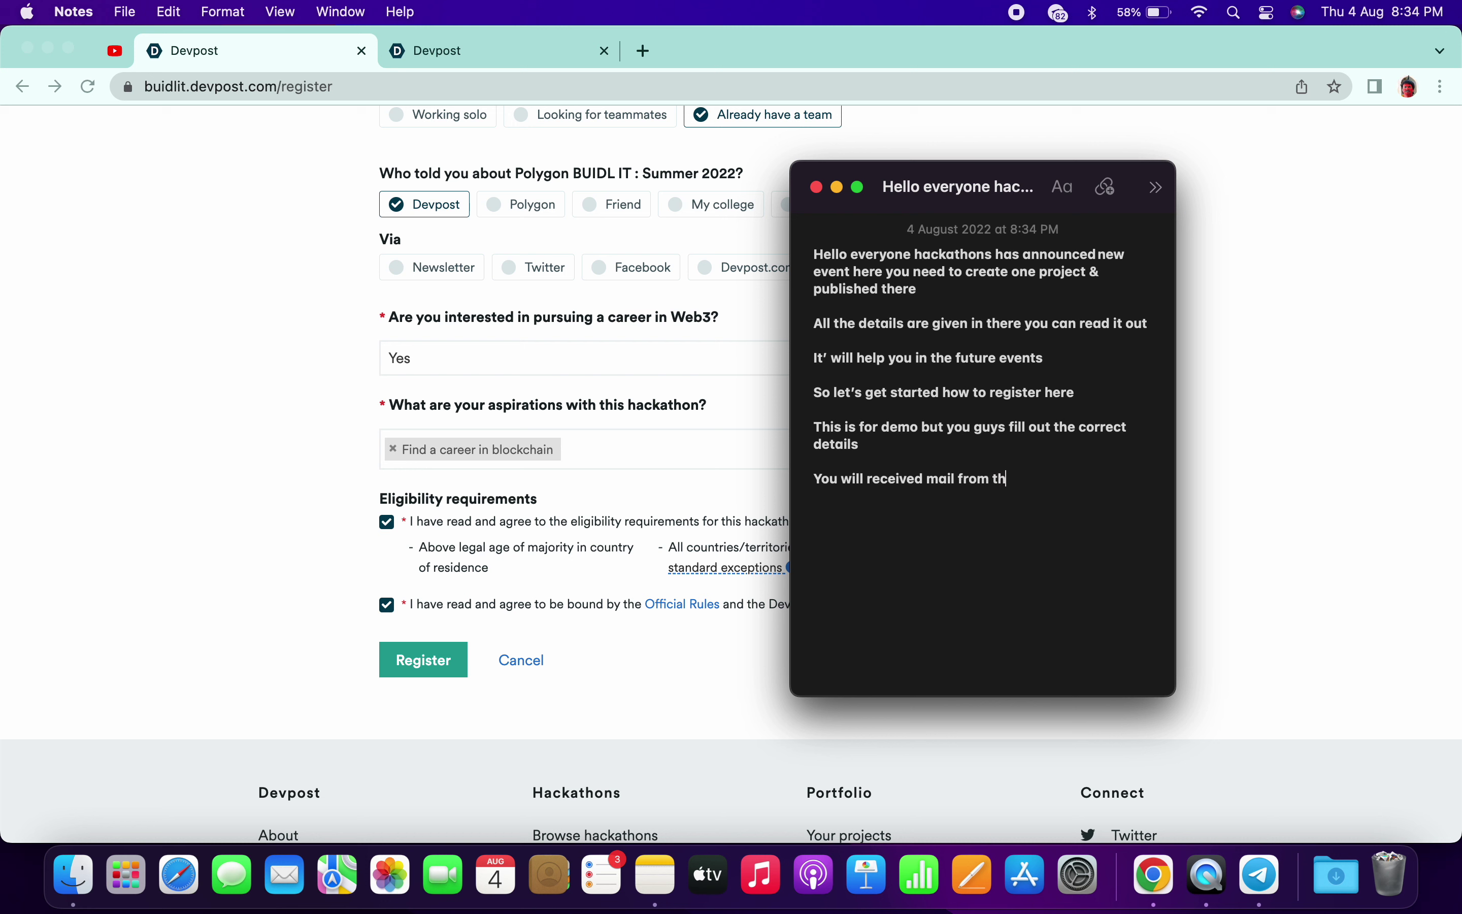
pyautogui.write('em G')
pyautogui.write('ood')
pyautogui.write(' luc')
pyautogui.write('k')
pyautogui.press('BackSpace')
pyautogui.press('Return')
pyautogui.press('Return')
pyautogui.write('Thanks for')
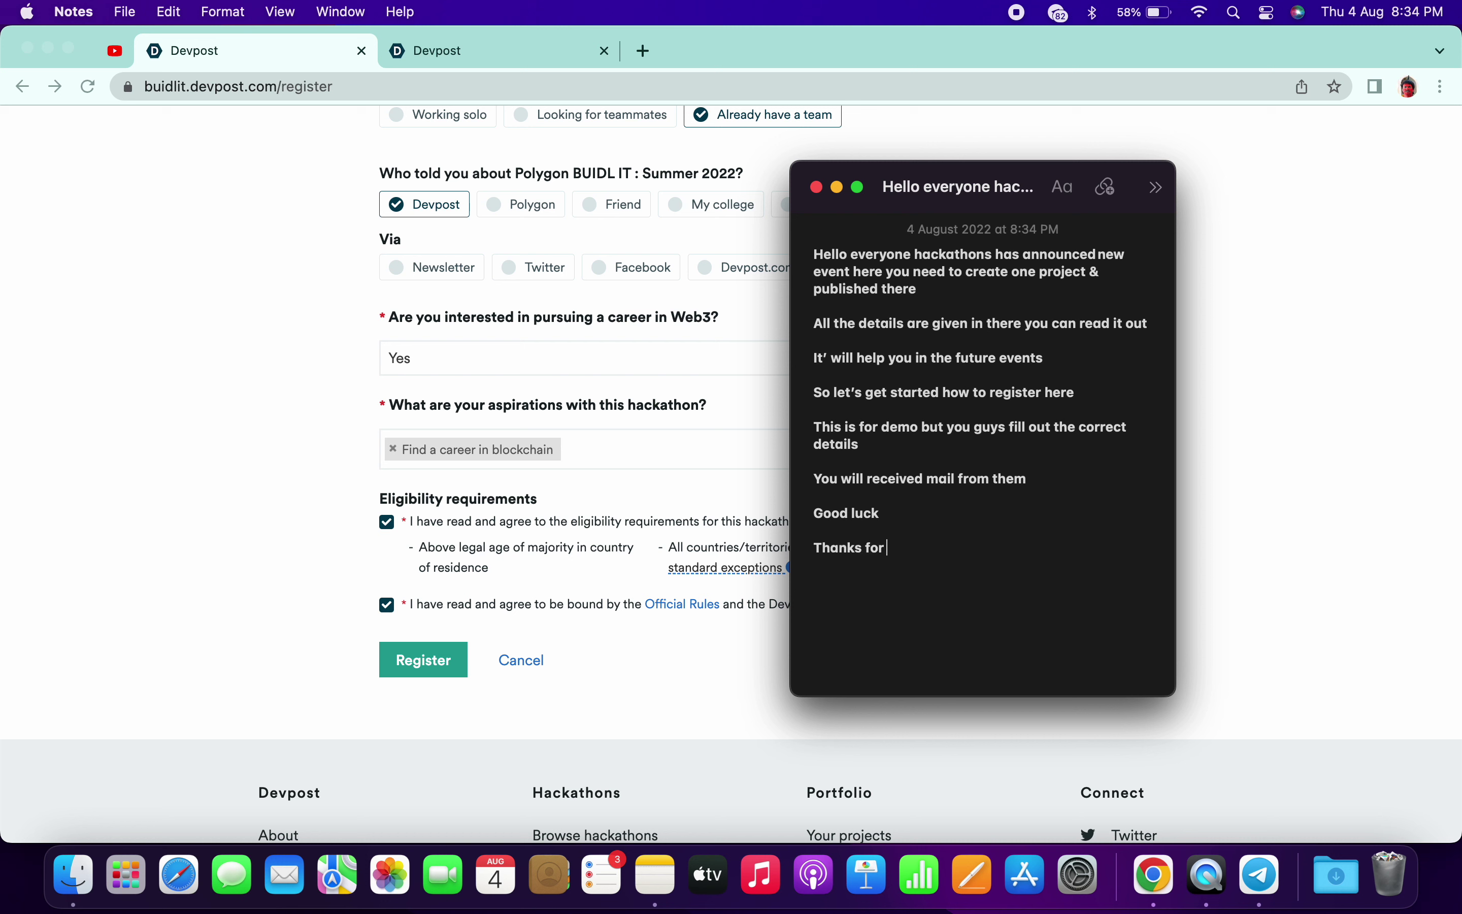
pyautogui.write(' watching:-)')
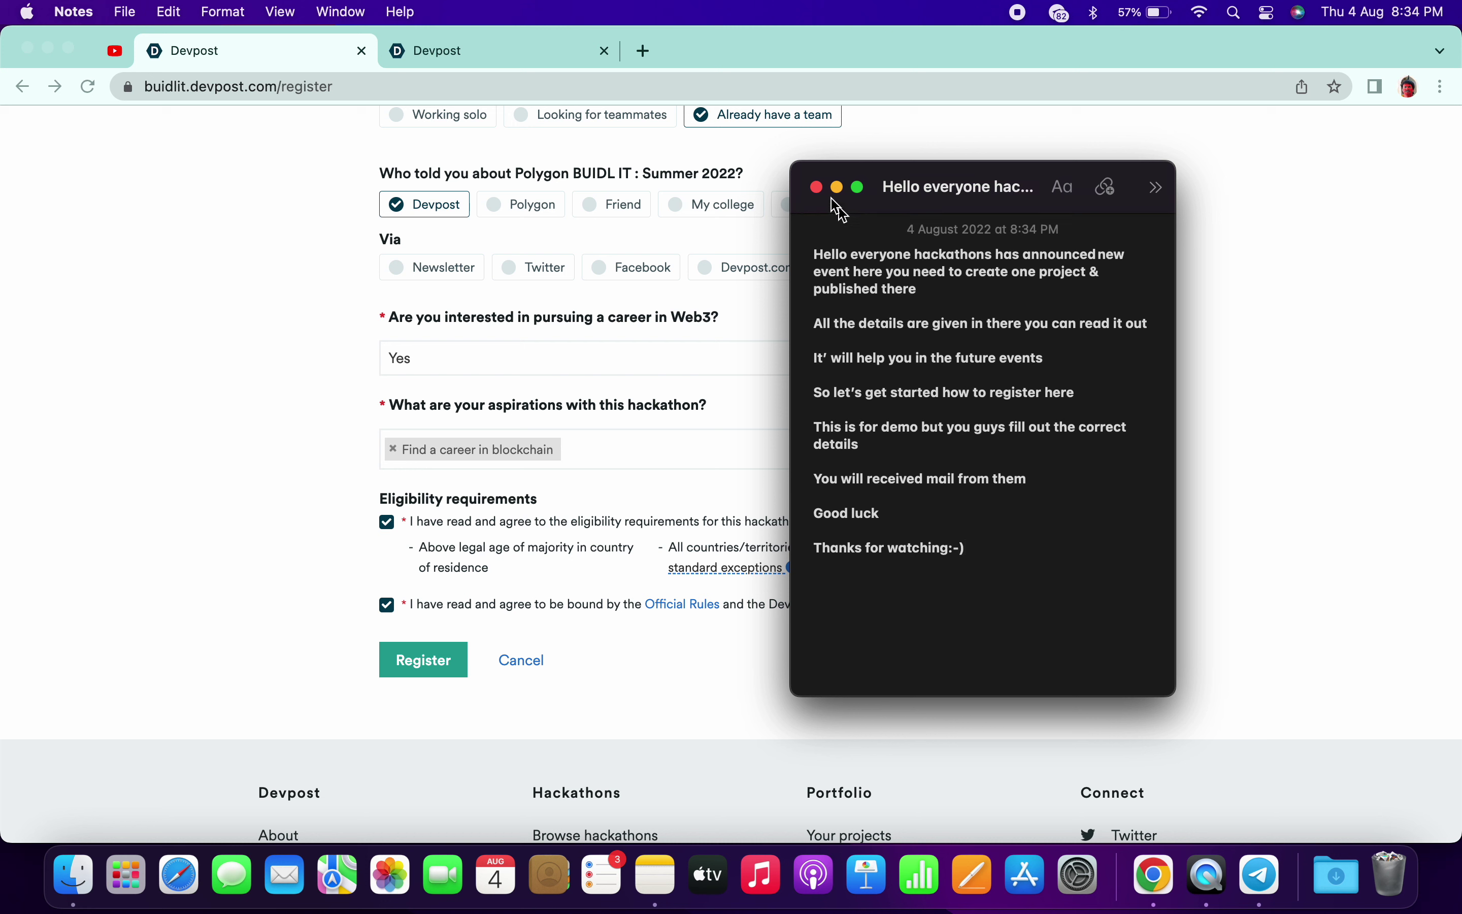
pyautogui.click(817, 186)
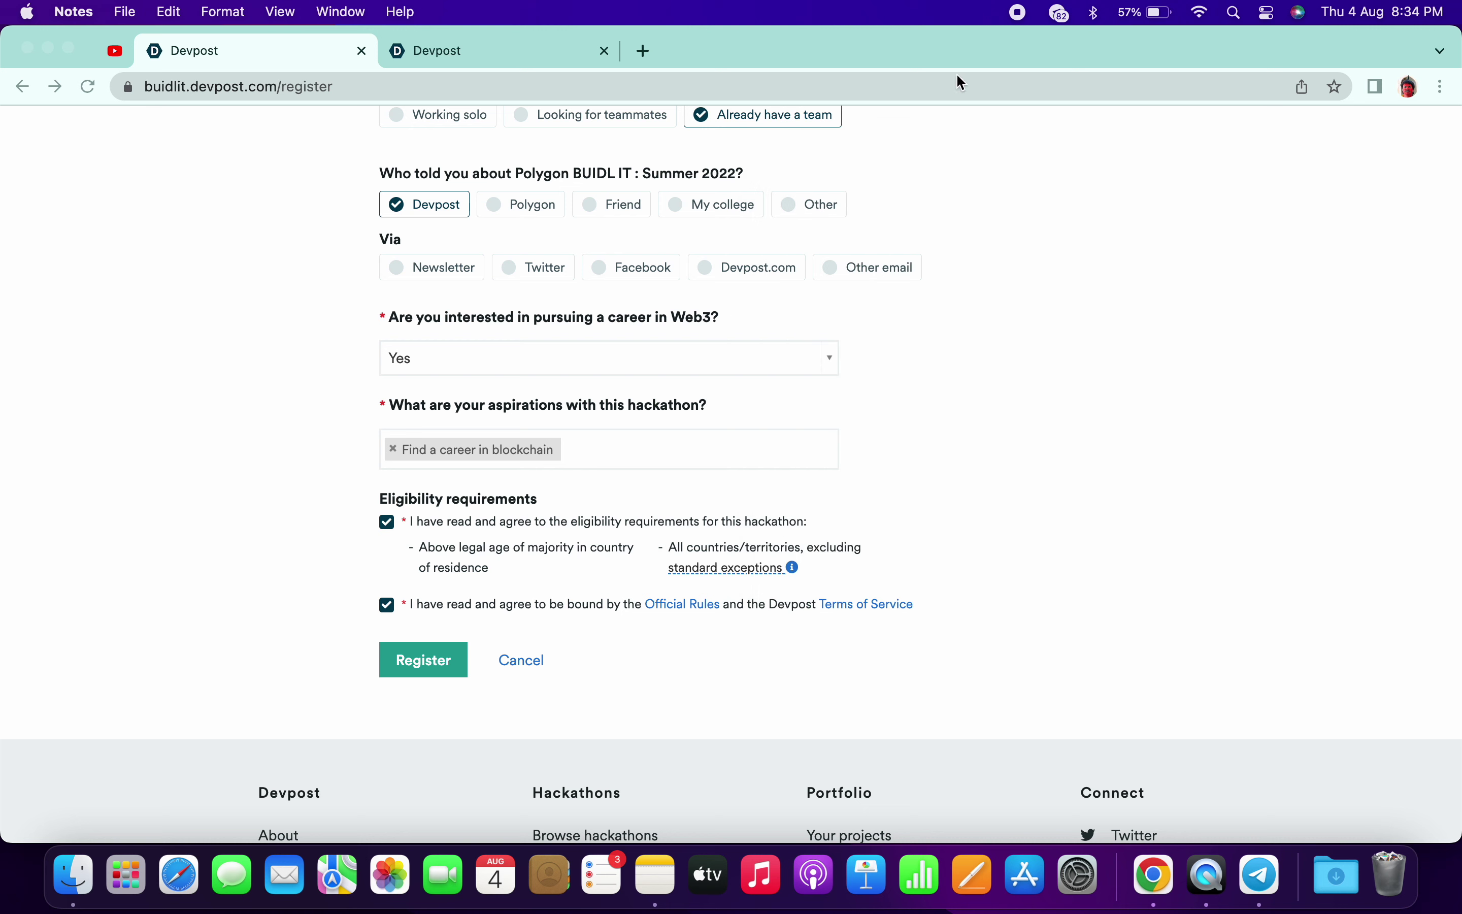
# Step: Switch back to Chrome and cancel the hackathon registration form
pyautogui.click(524, 656)
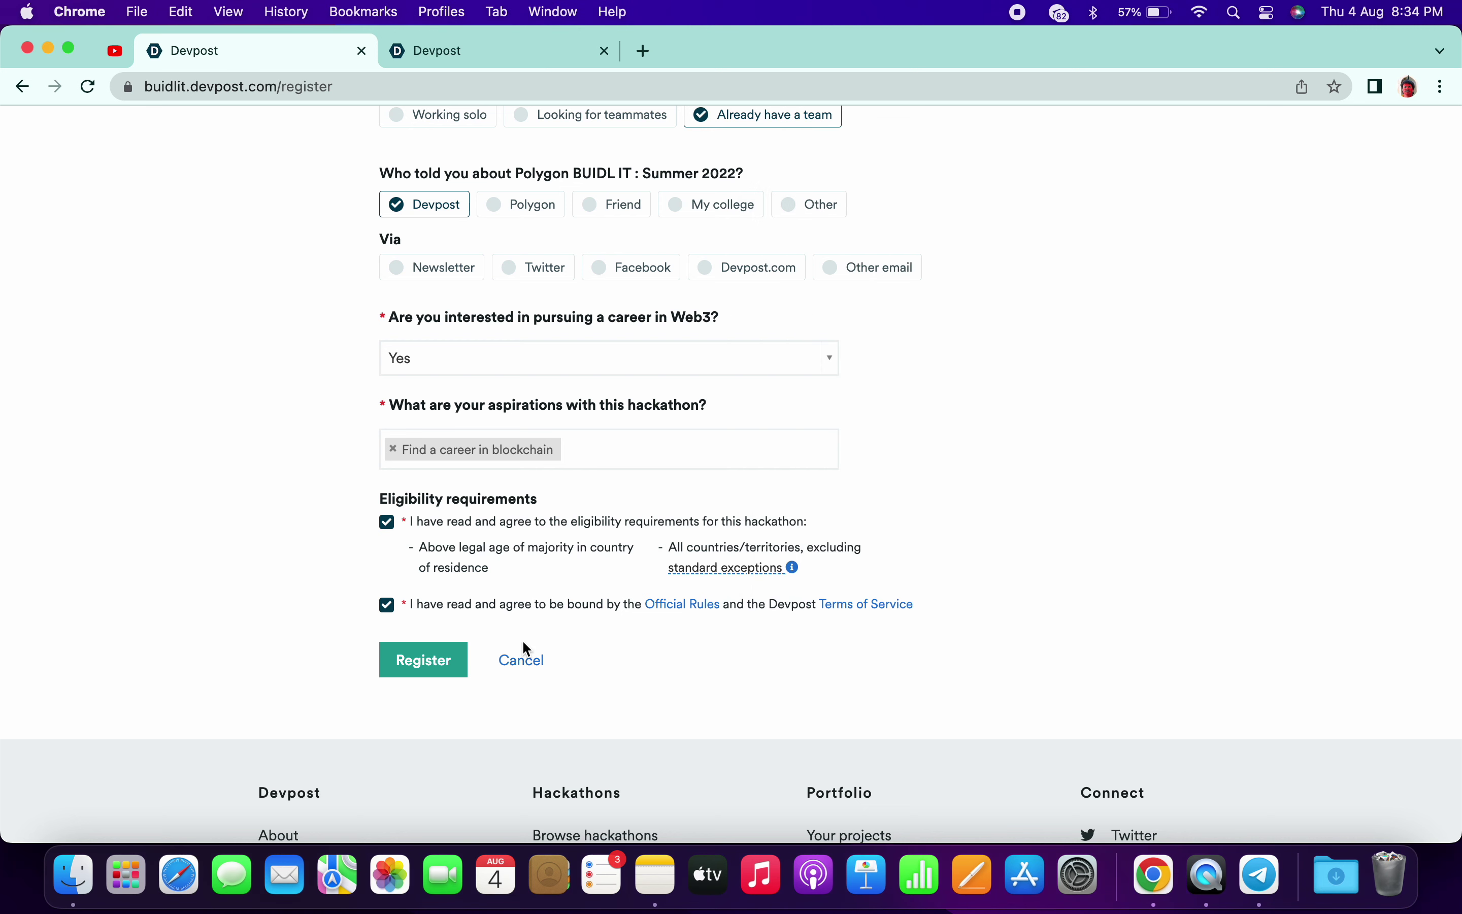
pyautogui.click(519, 662)
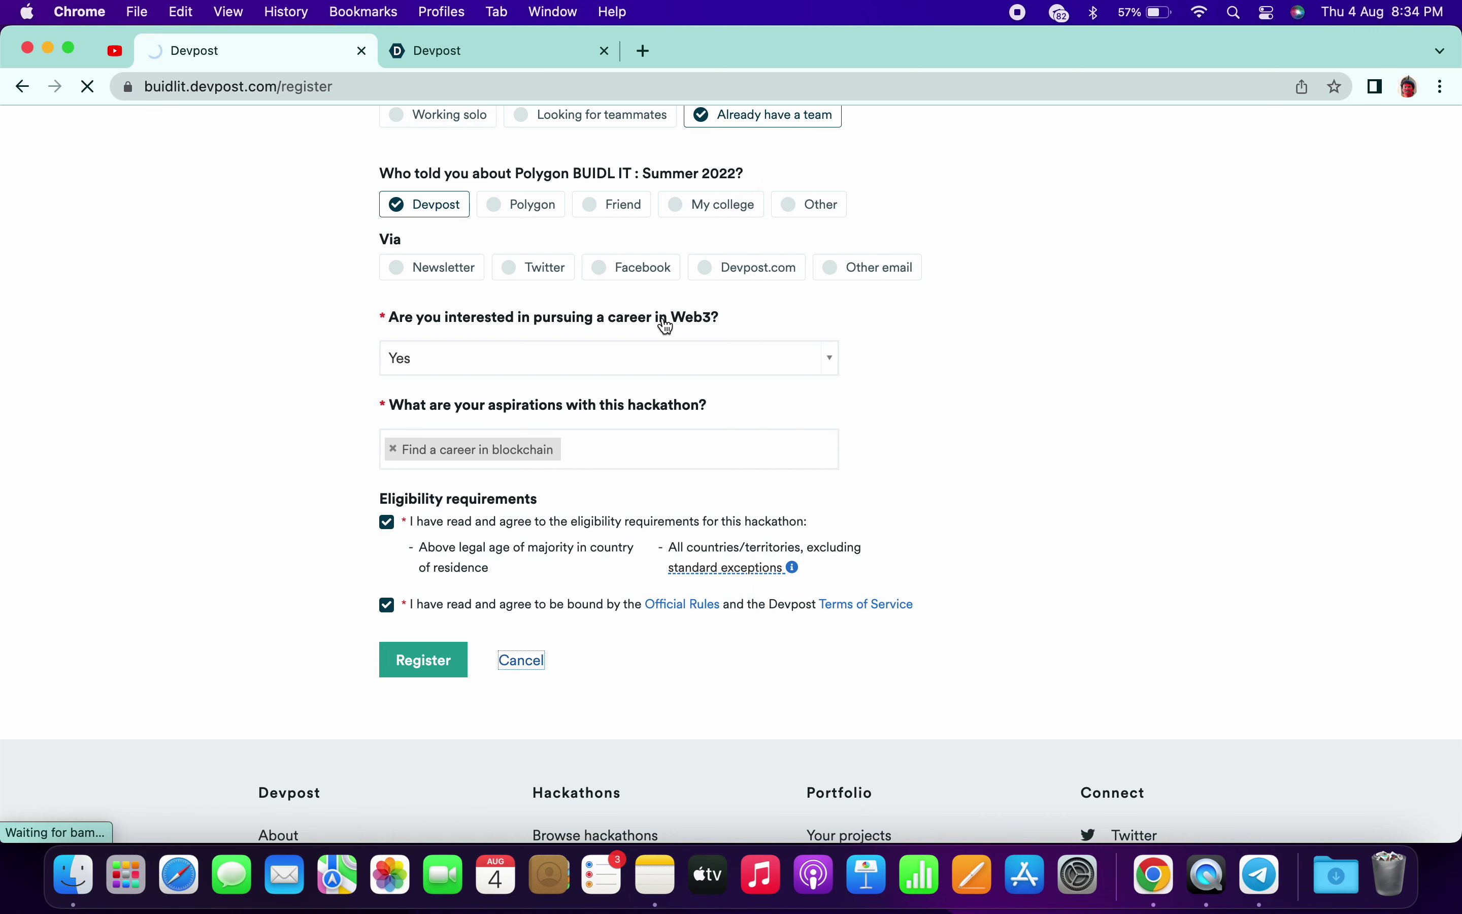